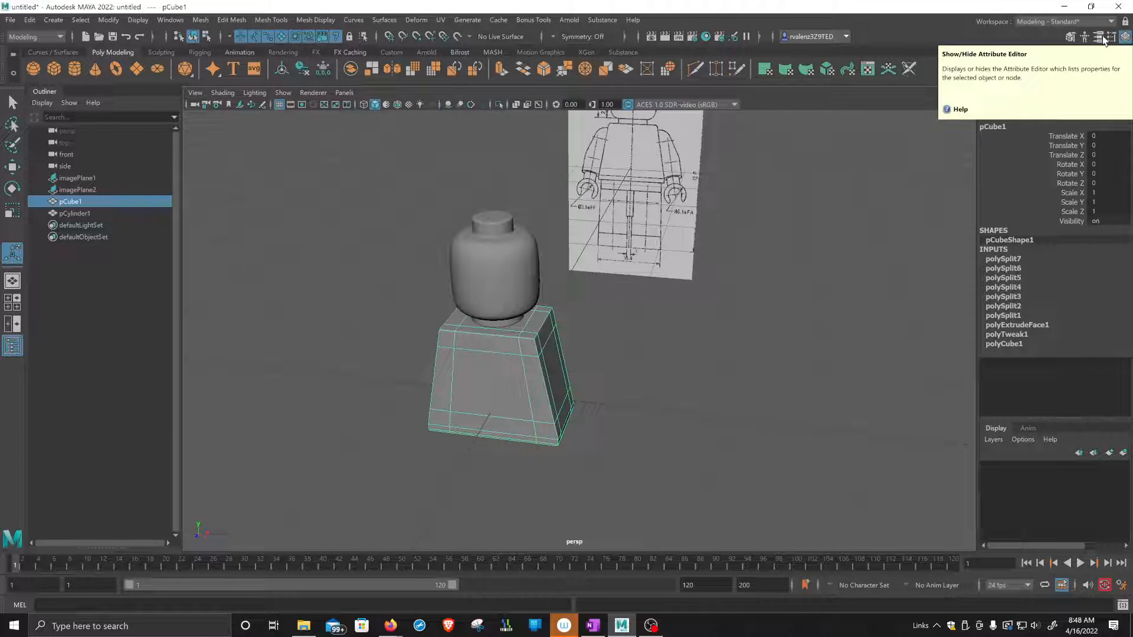
Examine the construction history inputs of the torso cube pCube1 and the head pCylinder1, including polySplit7, polySplit1 and polyCube1.
left_click(1098, 37)
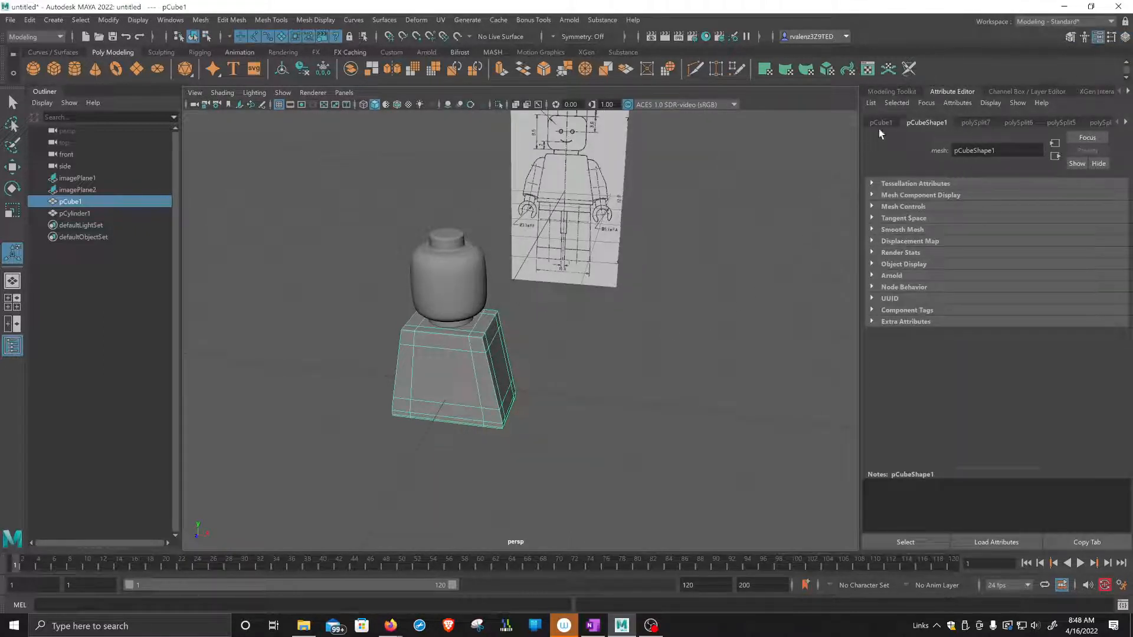
left_click(1126, 121)
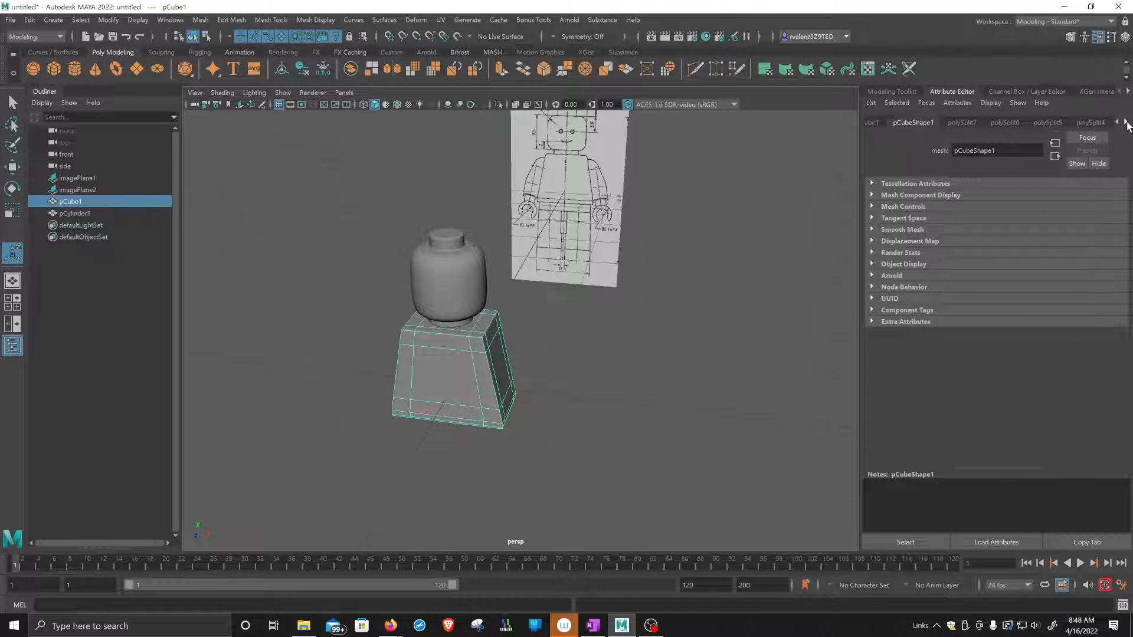
left_click(1126, 38)
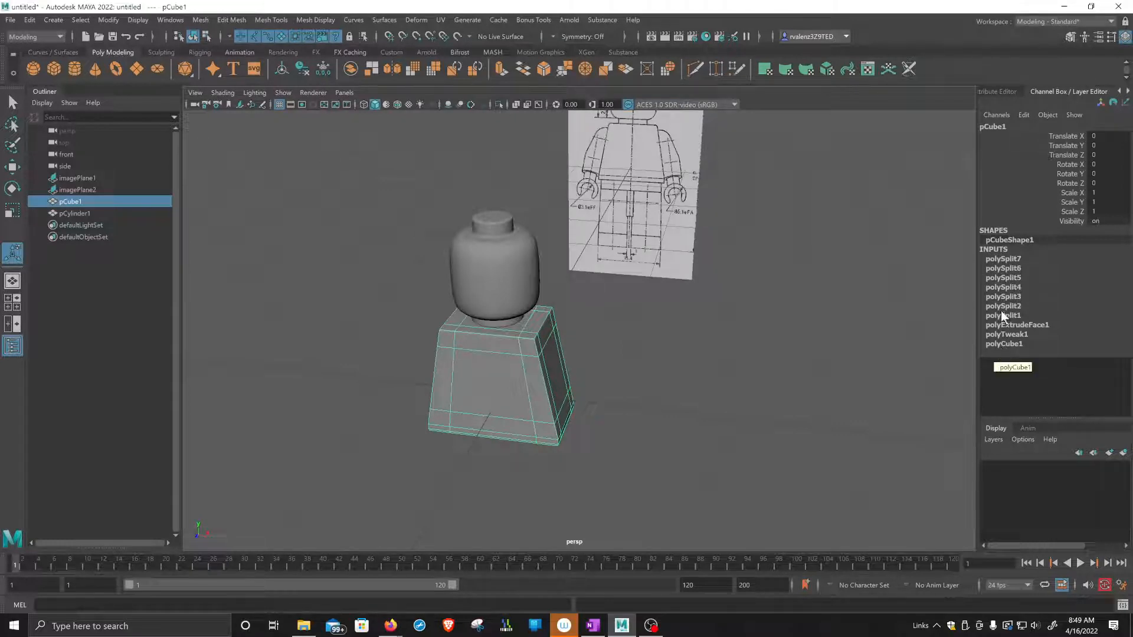
left_click(1007, 260)
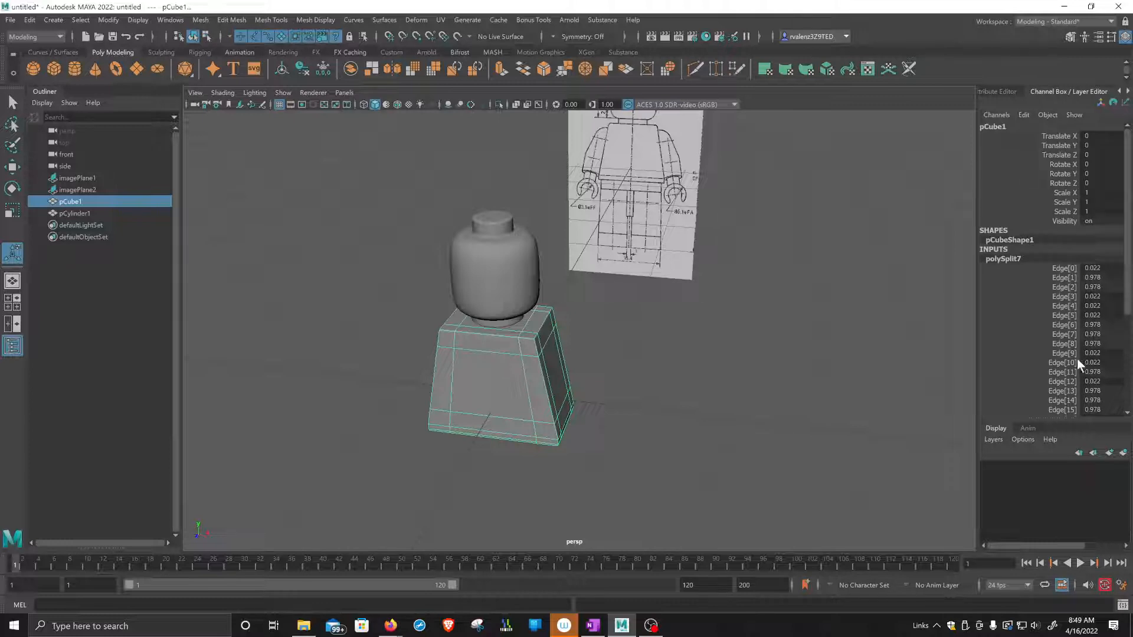
double_click(1003, 258)
scroll(1126, 248, "down", 5)
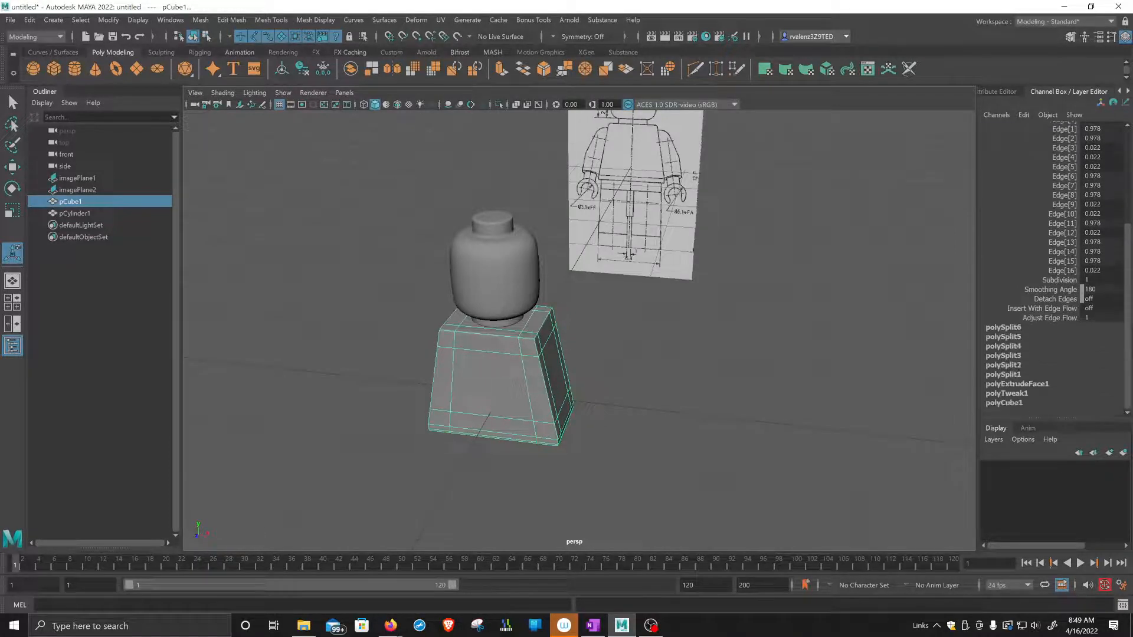
left_click(1003, 375)
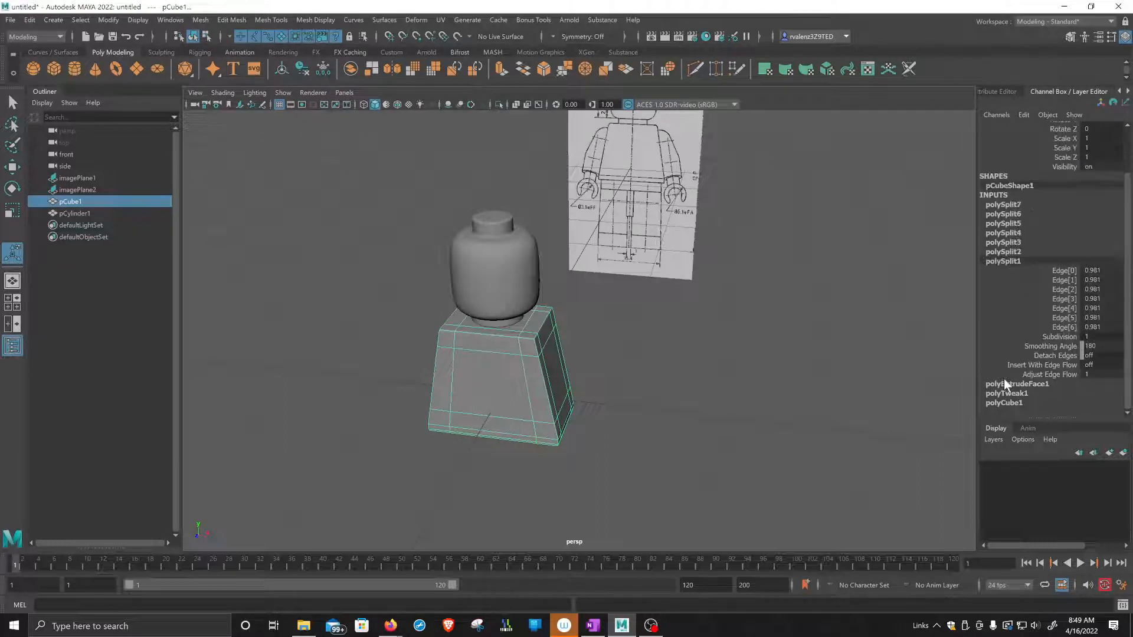
left_click(1003, 391)
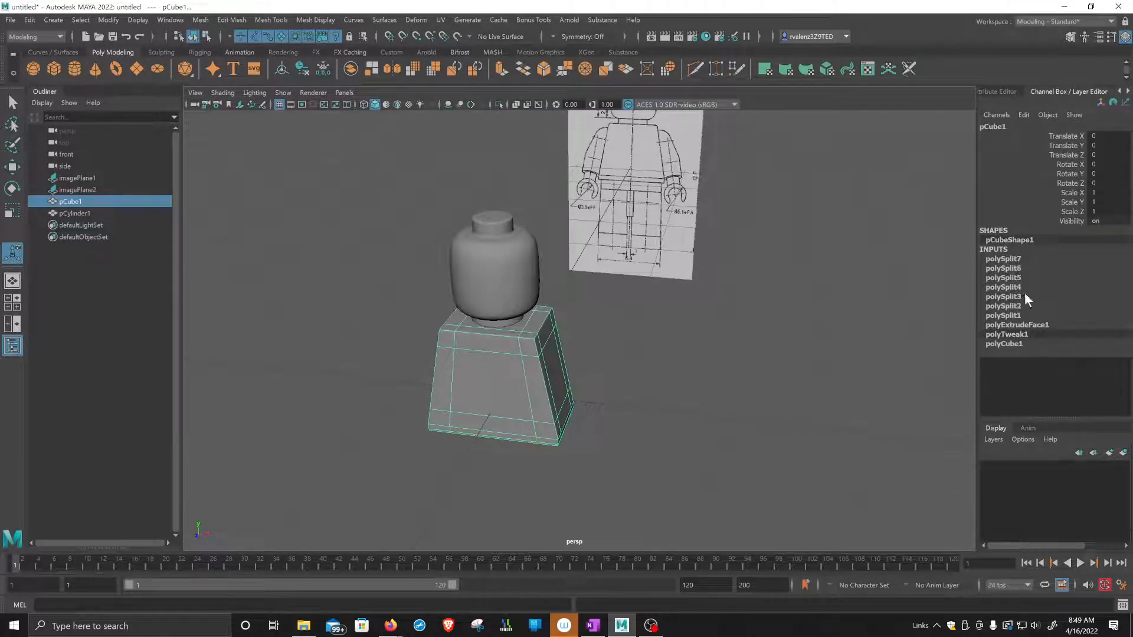
left_click(1004, 344)
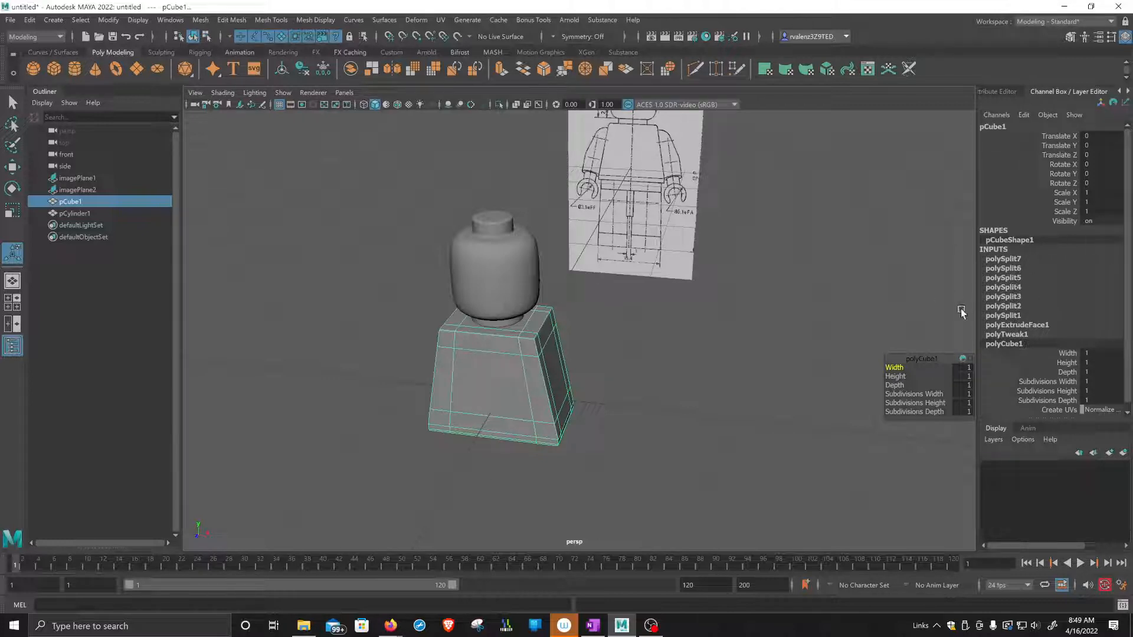
left_click(506, 274)
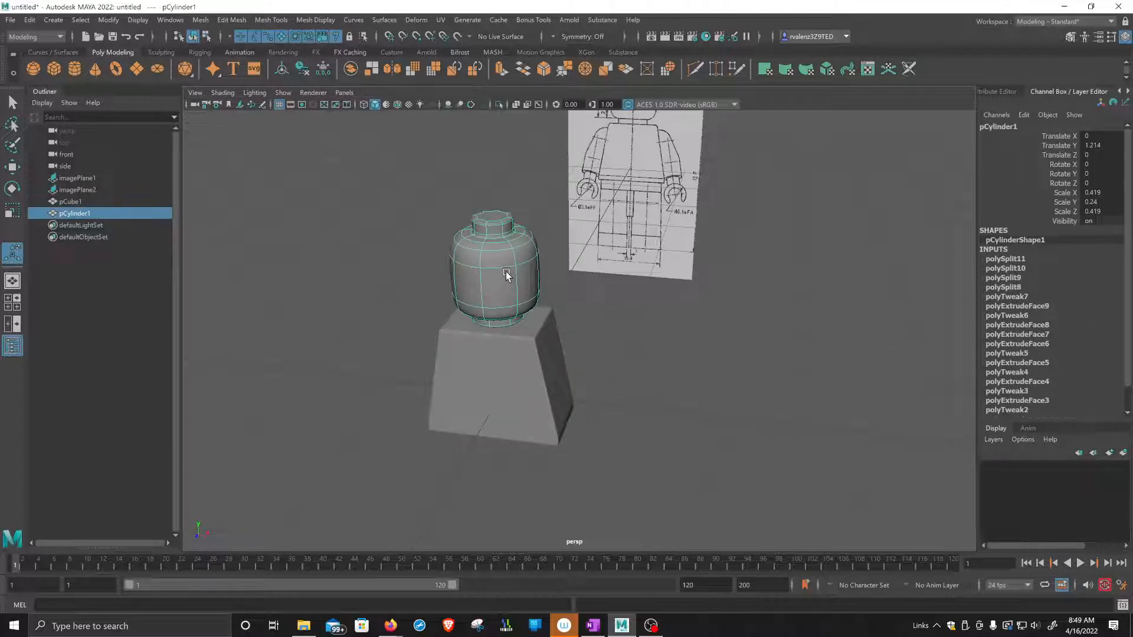
scroll(1128, 265, "down", 1)
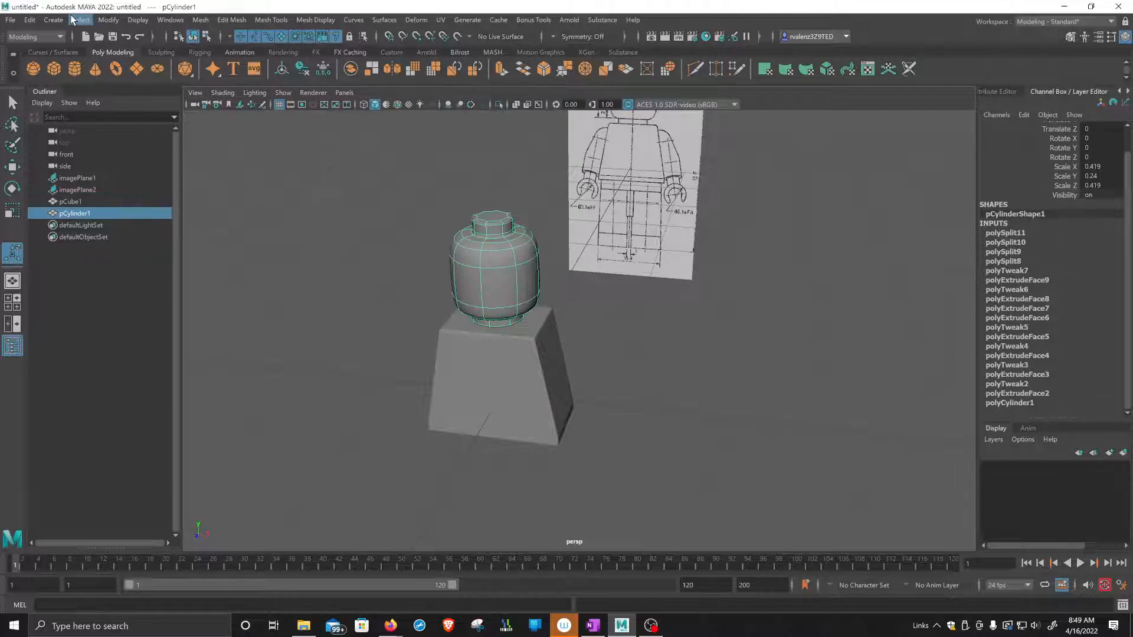
left_click(29, 19)
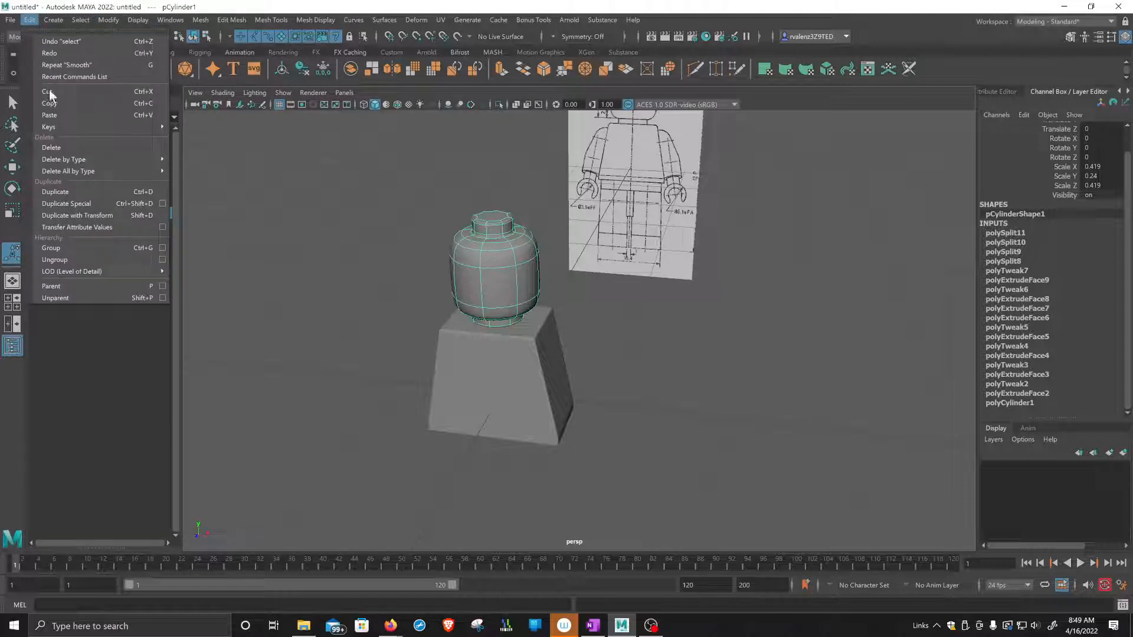
mouse_move(59, 170)
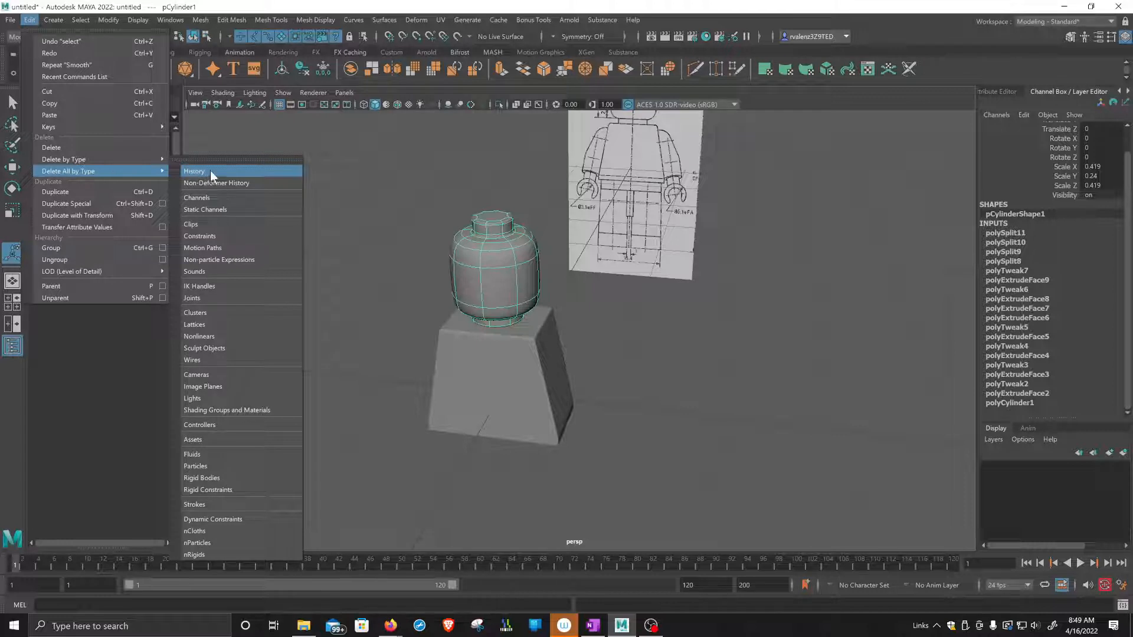
left_click(292, 171)
left_click(379, 157)
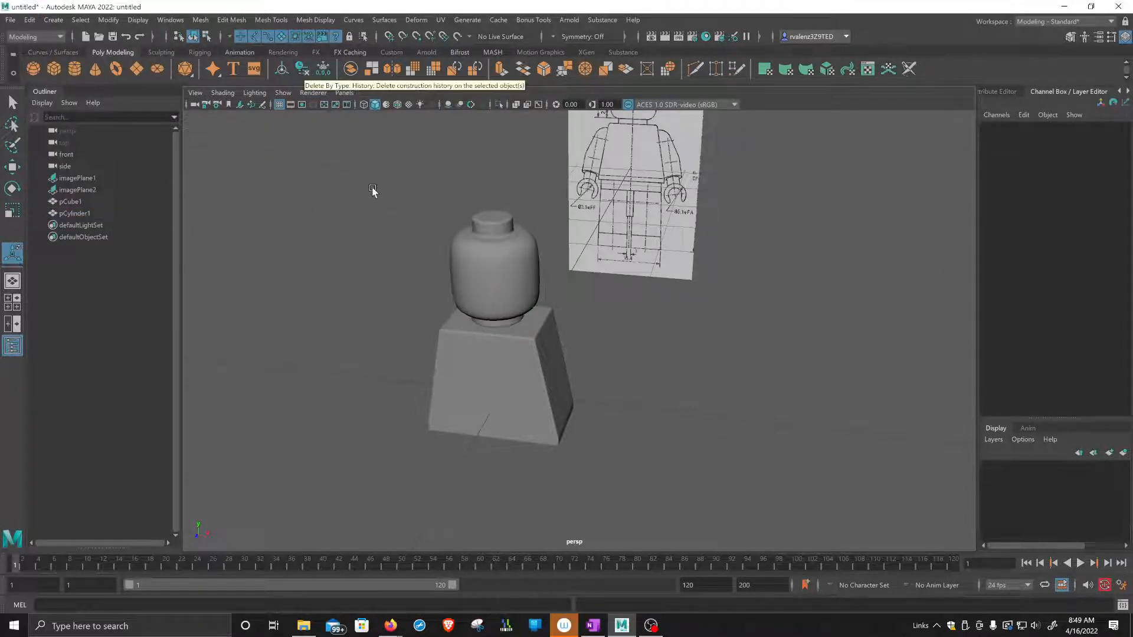
Delete the construction history of the head pCylinder1 and of the torso pCube1, one object at a time.
left_click(489, 269)
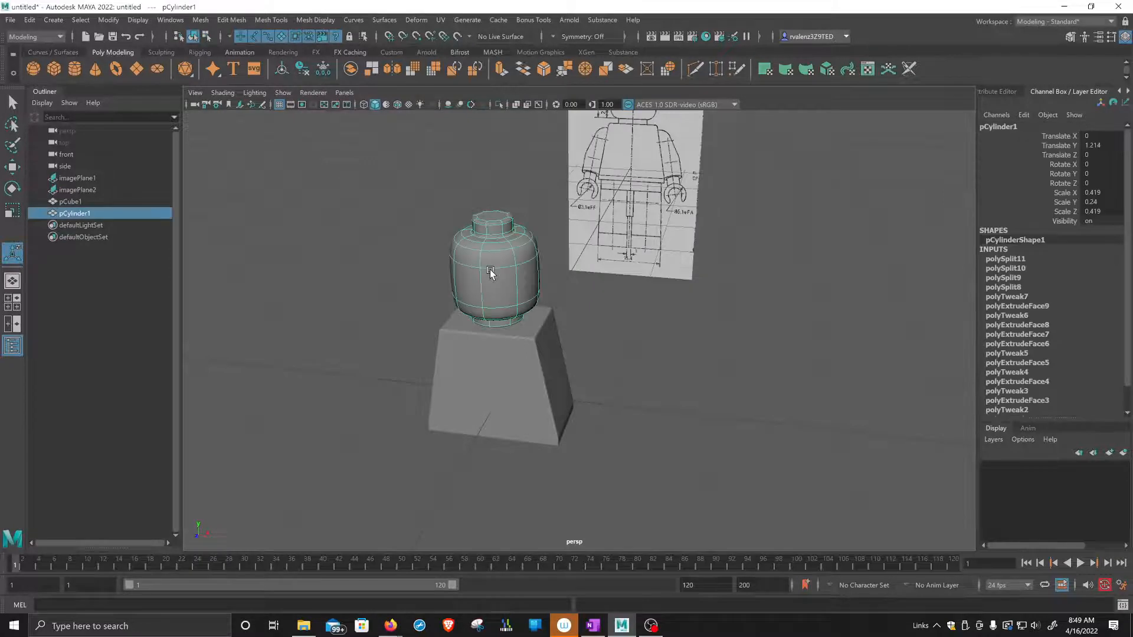
right_click(515, 251)
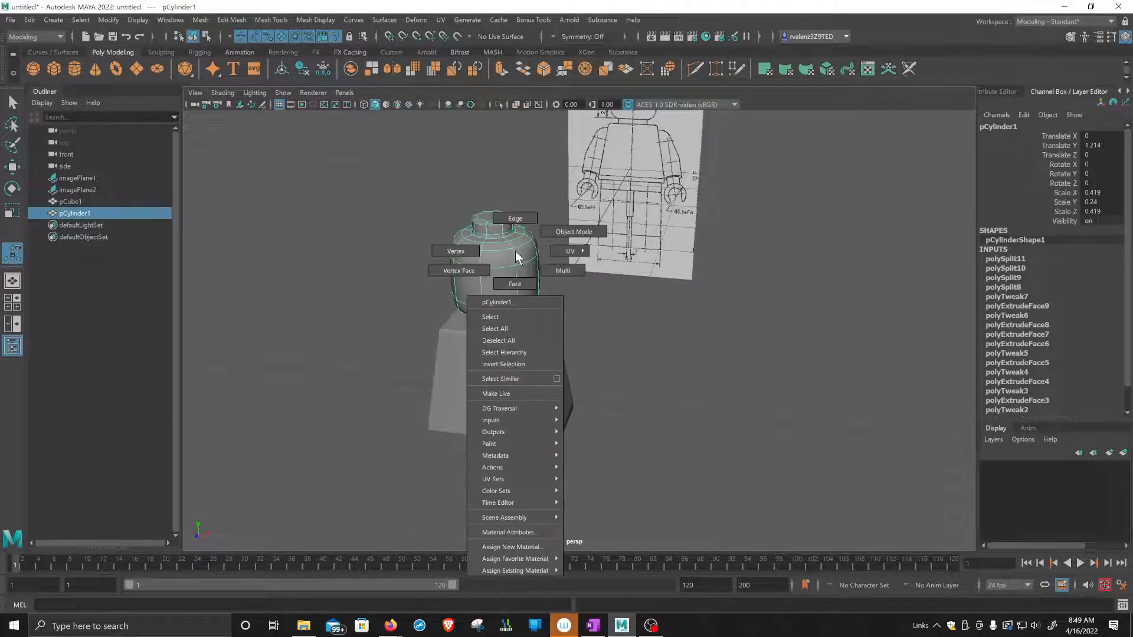
left_click(557, 231)
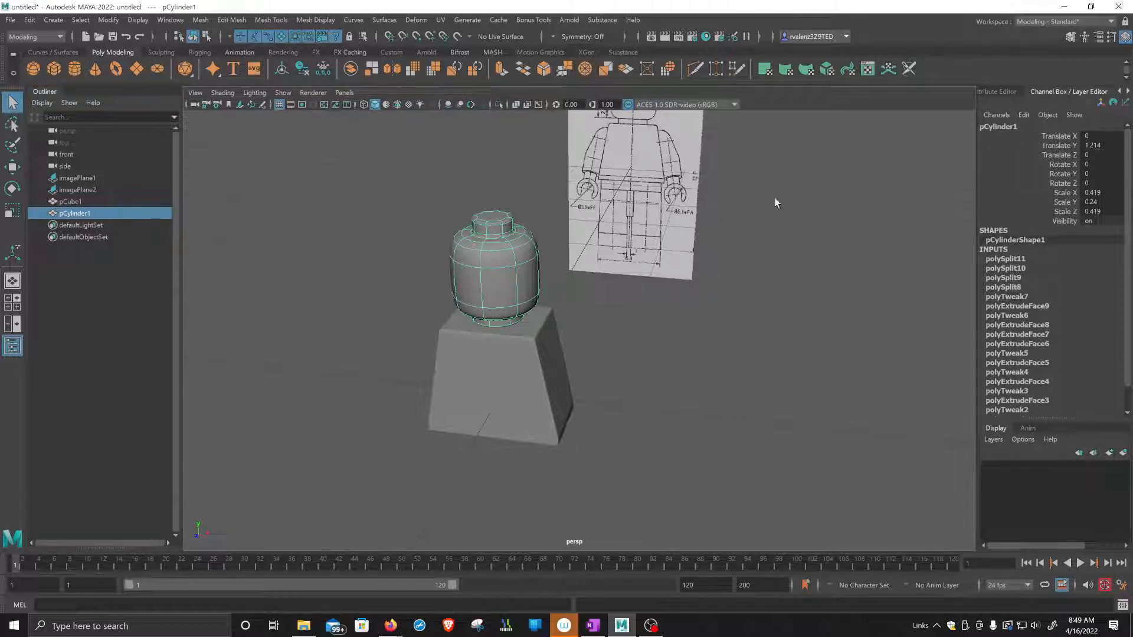
left_click(303, 69)
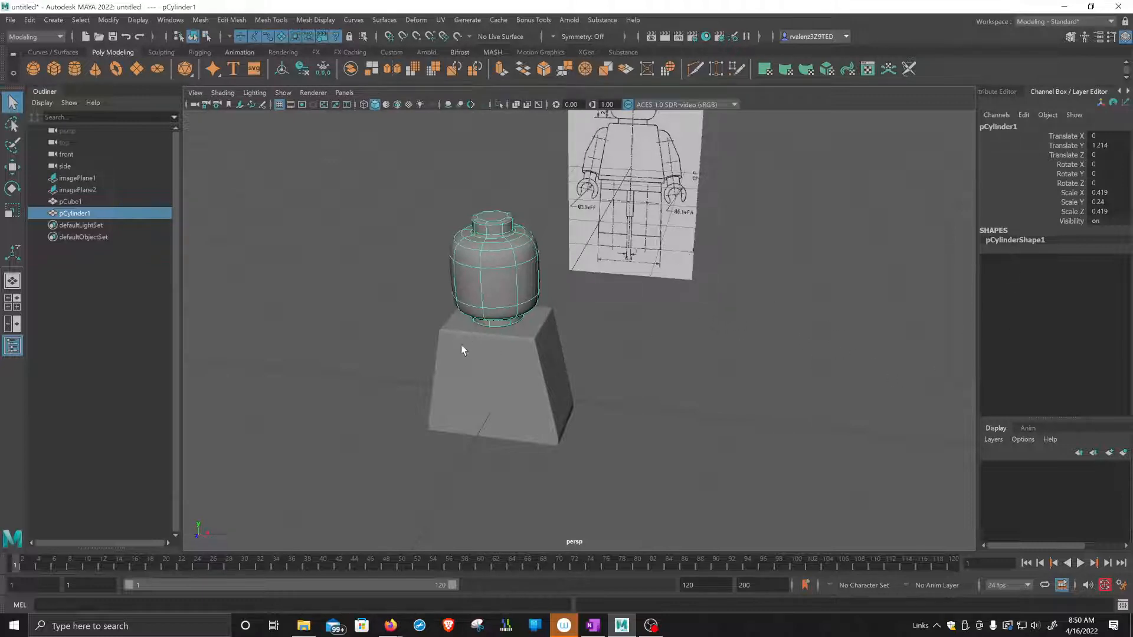
left_click(497, 352)
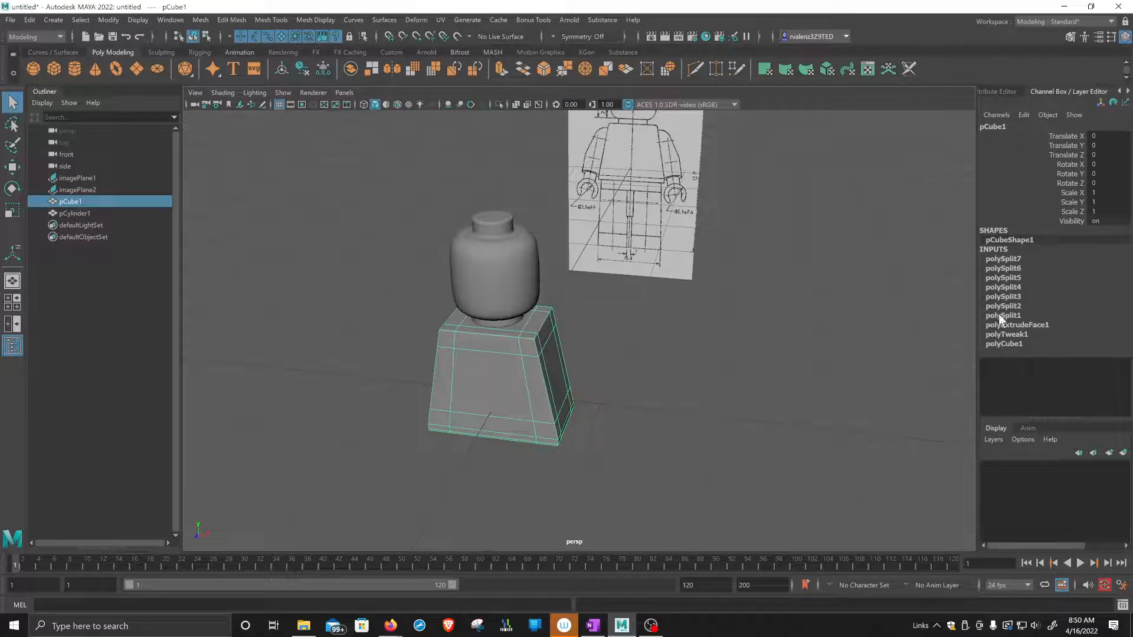
left_click(302, 70)
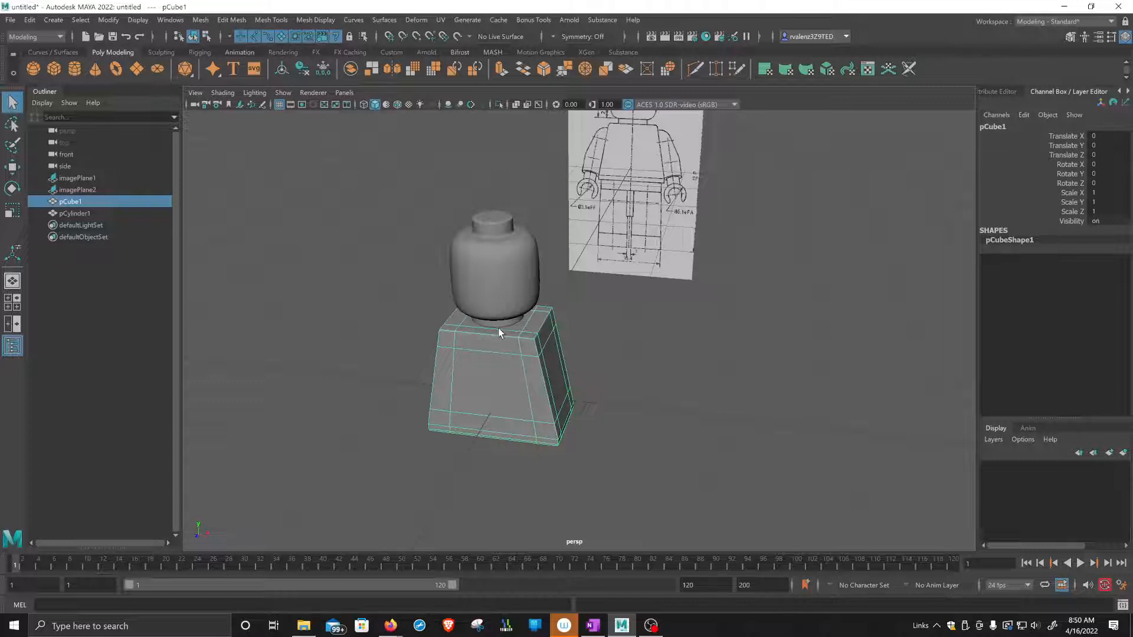
Rename the torso object pCube1 as Torso.
right_click(73, 203)
mouse_move(114, 298)
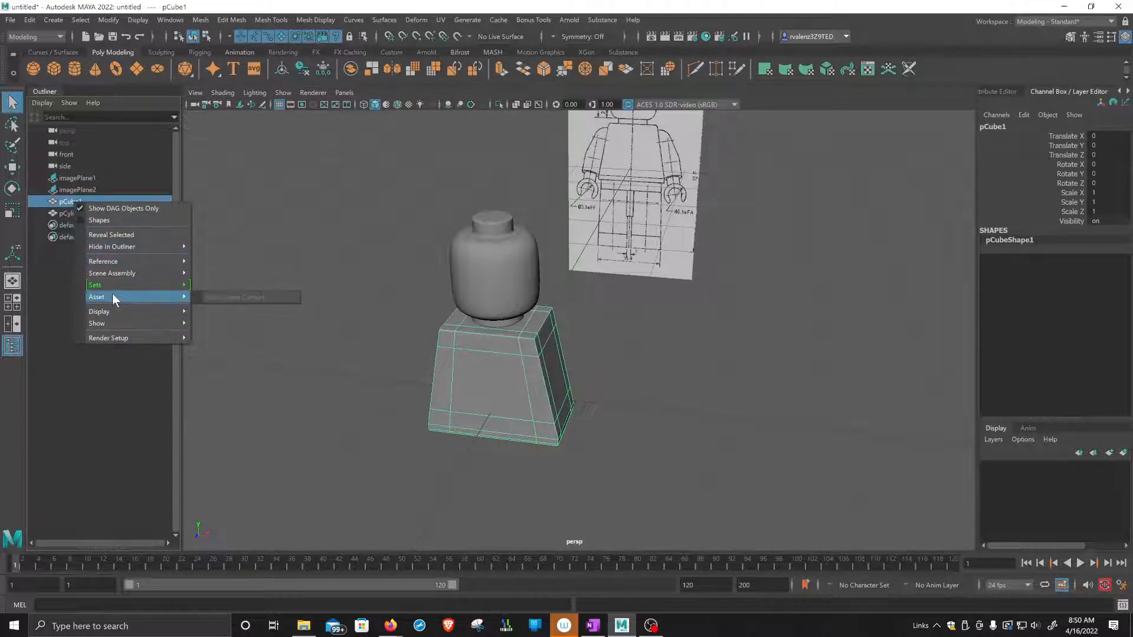
double_click(71, 201)
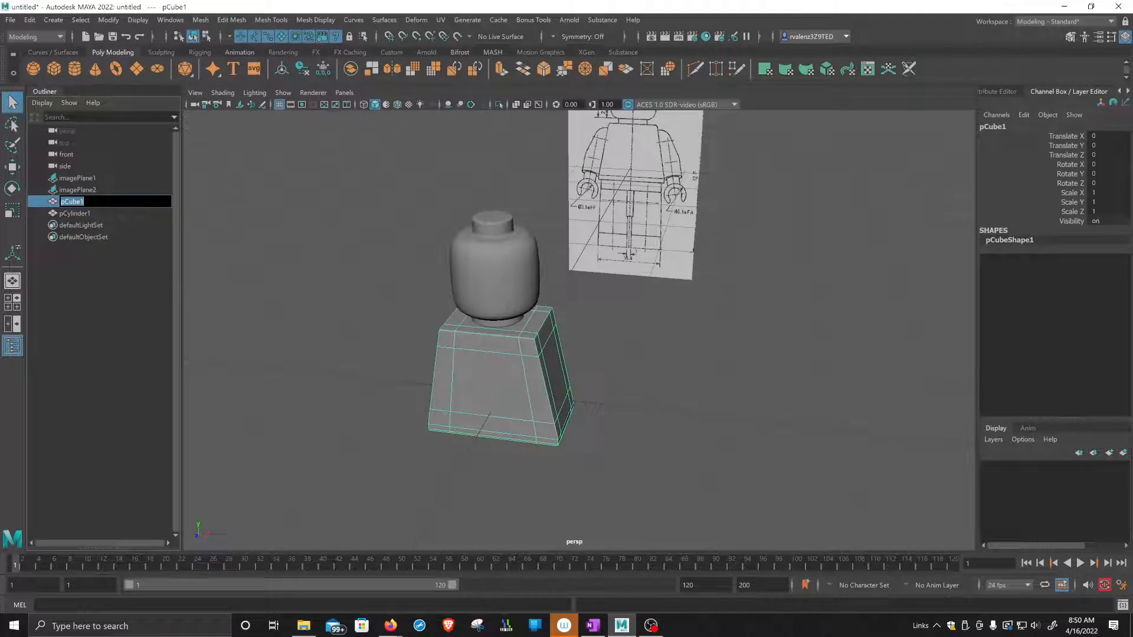
type("Torso")
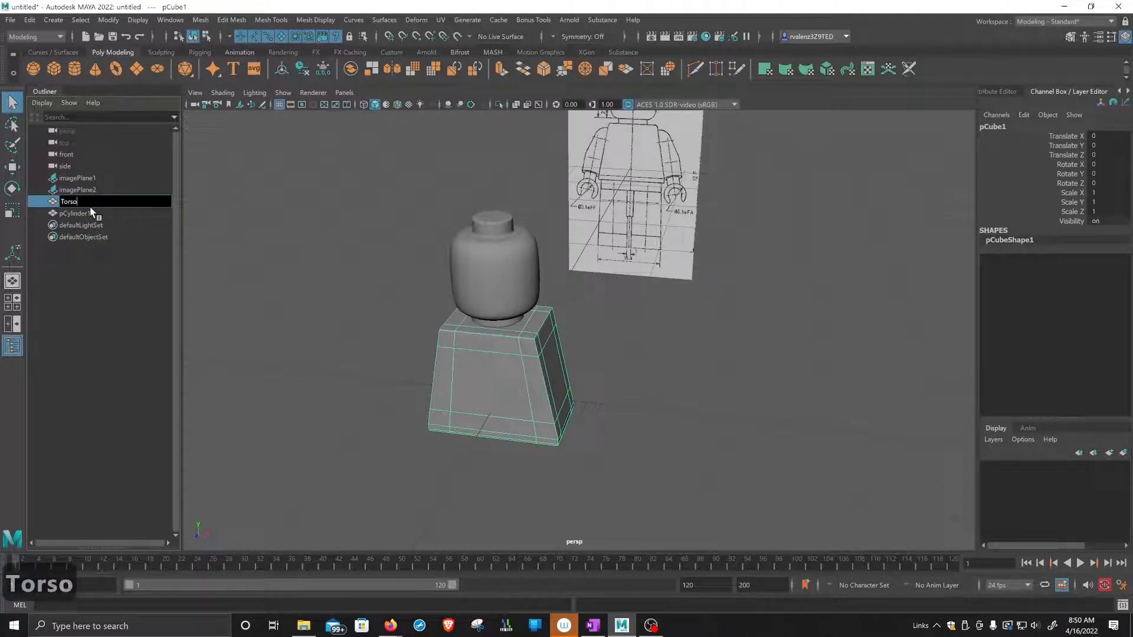
key("Return")
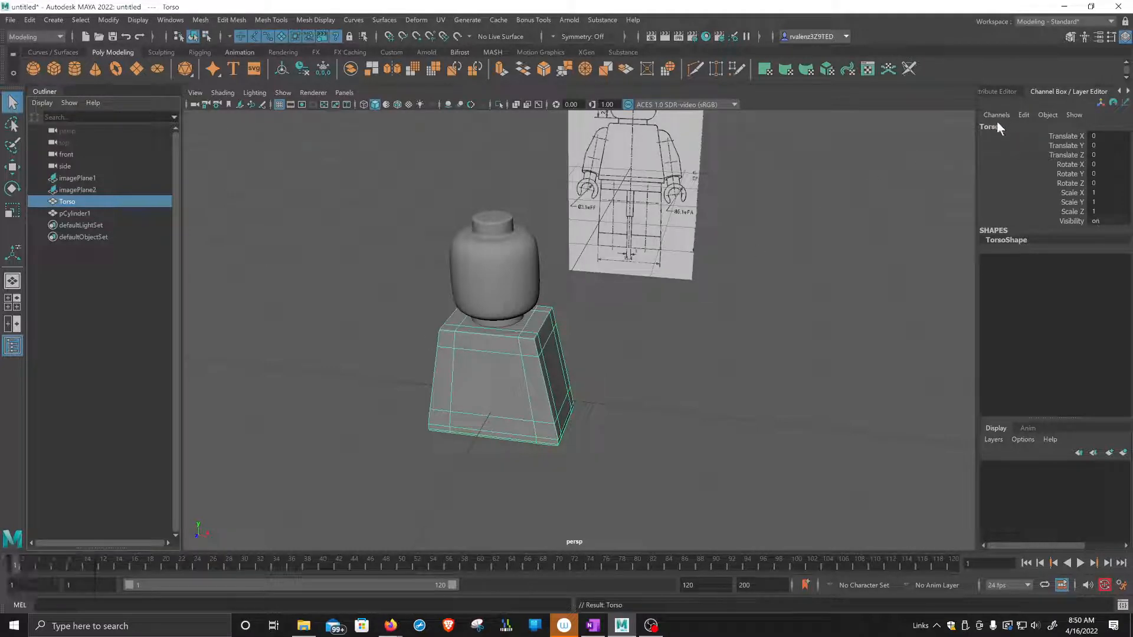
Rename the head object pCylinder1 as Head.
left_click(70, 213)
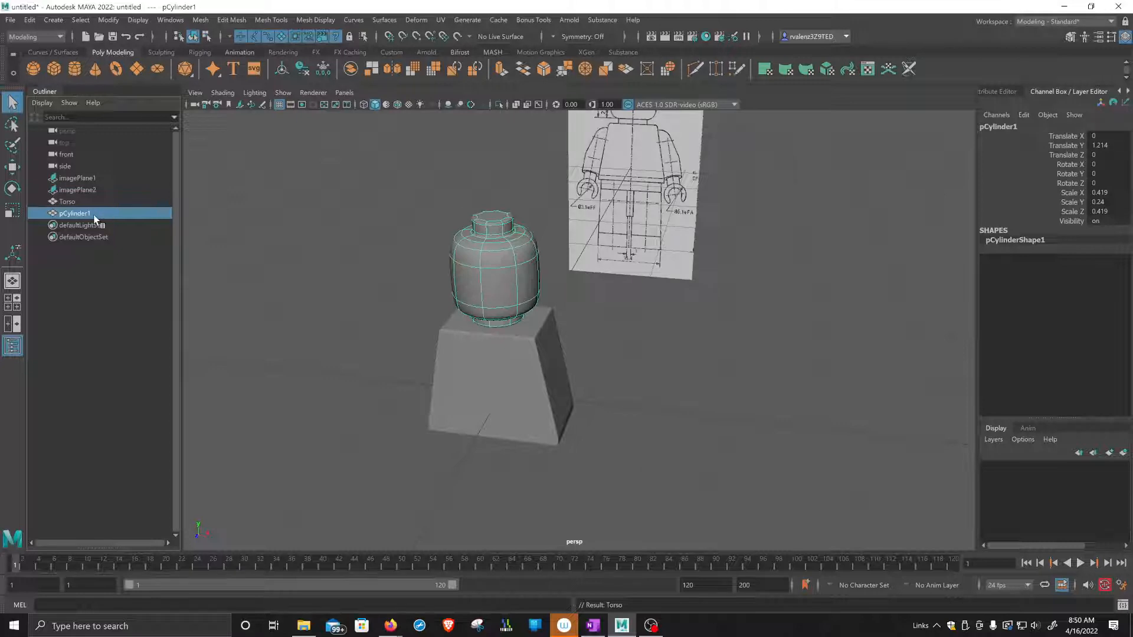
double_click(1006, 128)
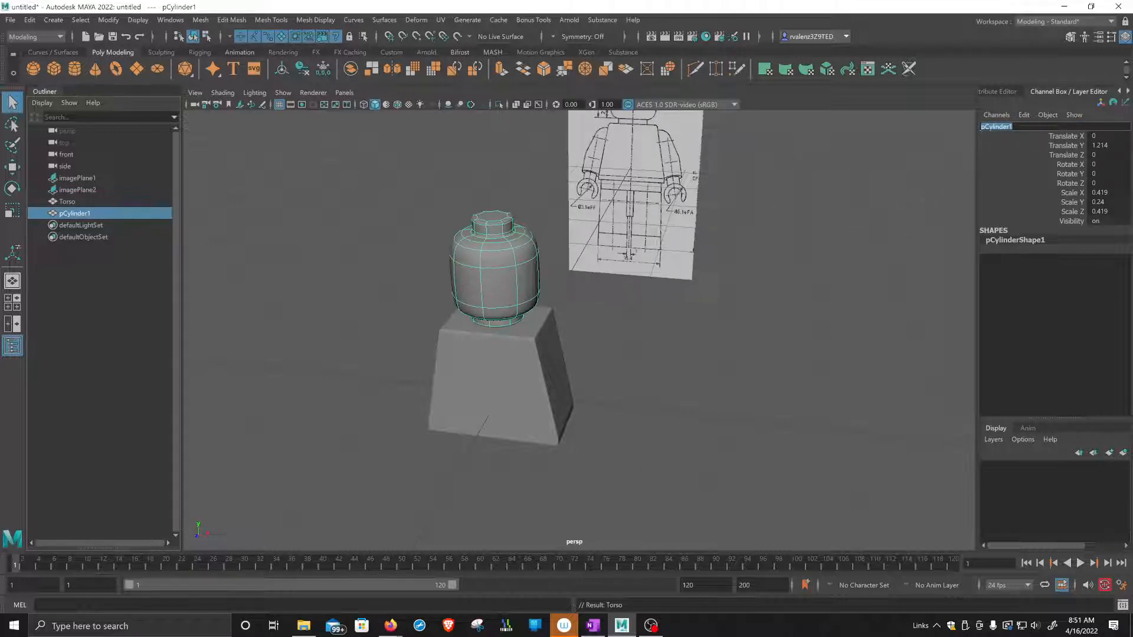
type("Head")
key("Return")
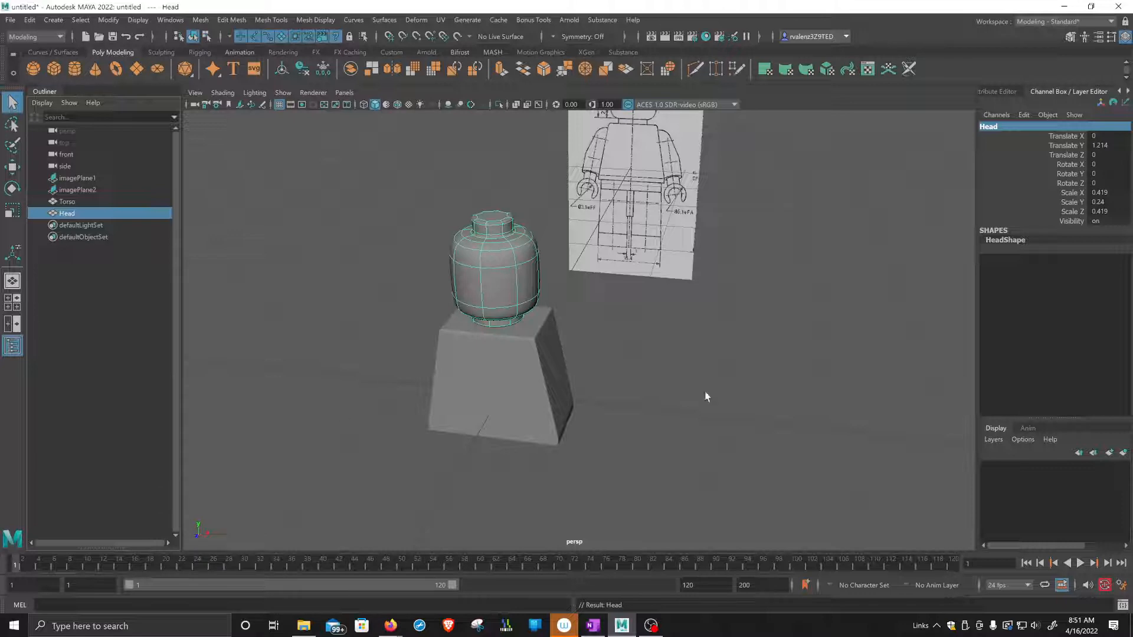
Create a polygon cube beside the torso at about -1.792 in X and stretch it to a Z scale of about 1.74.
left_click(540, 383)
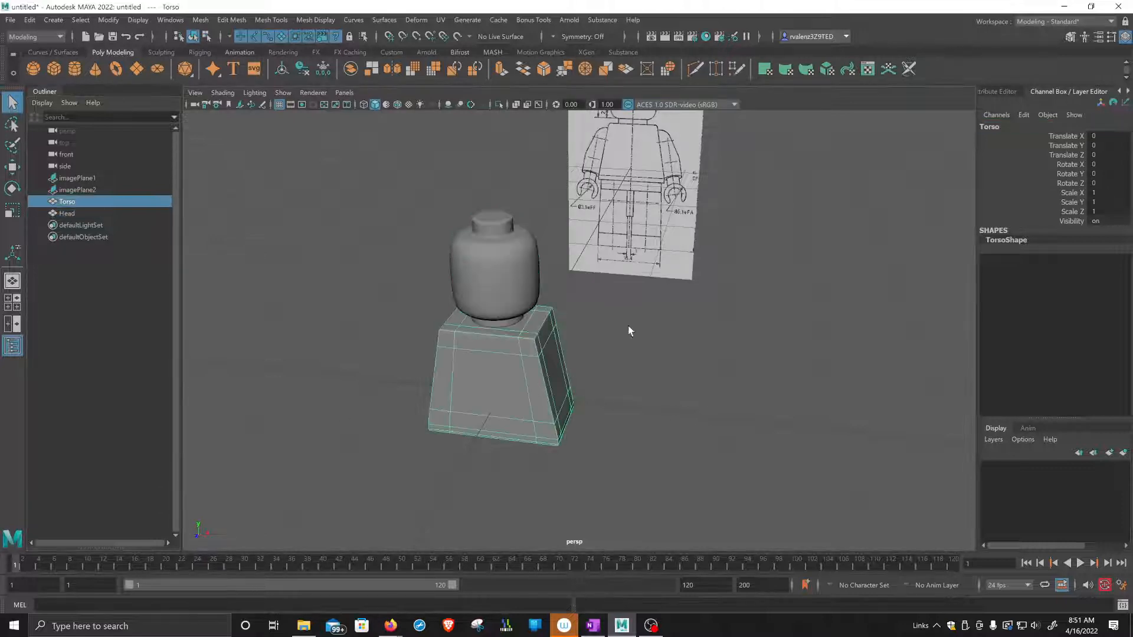
left_click_drag(607, 369, 594, 333, "alt")
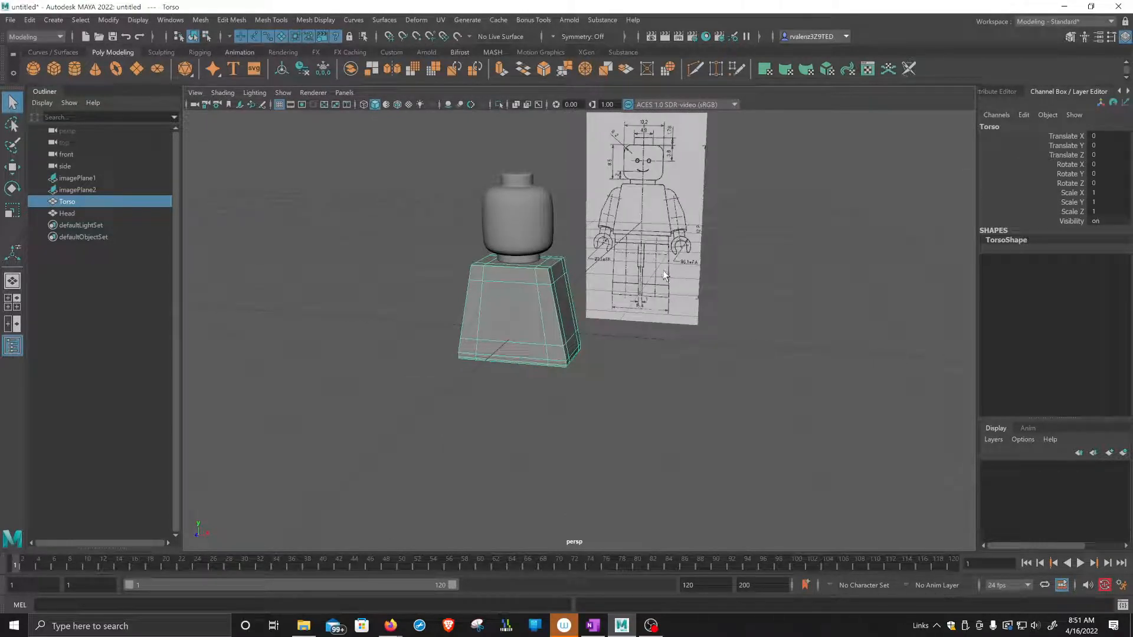
left_click_drag(451, 390, 559, 349, "alt")
scroll(429, 298, "up", 4)
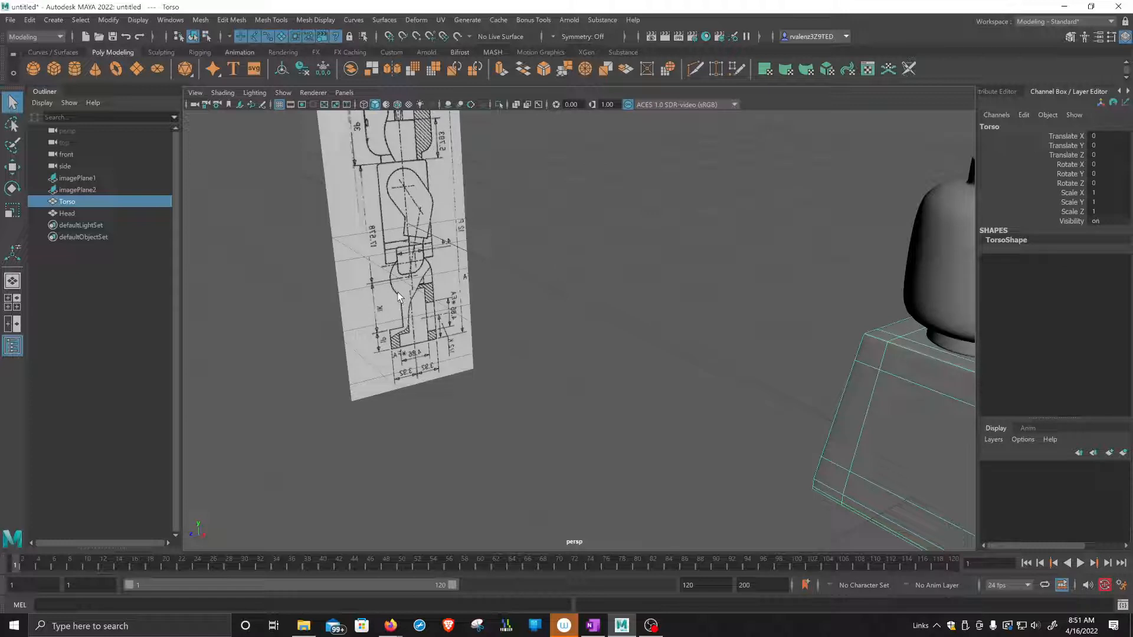
left_click(54, 69)
scroll(479, 354, "down", 3)
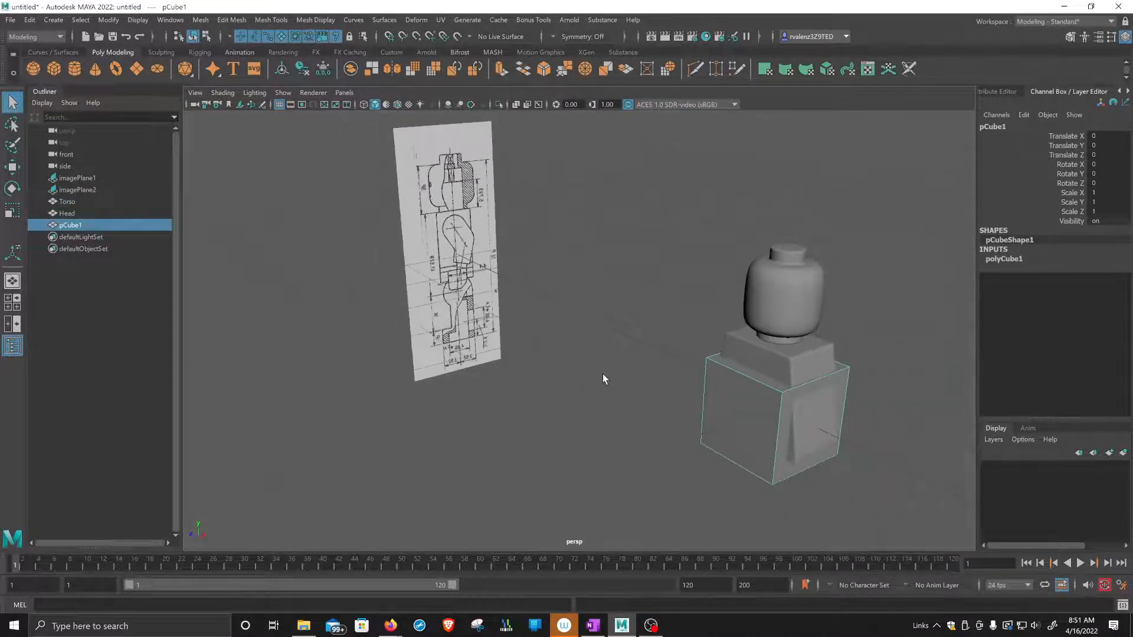
key("w")
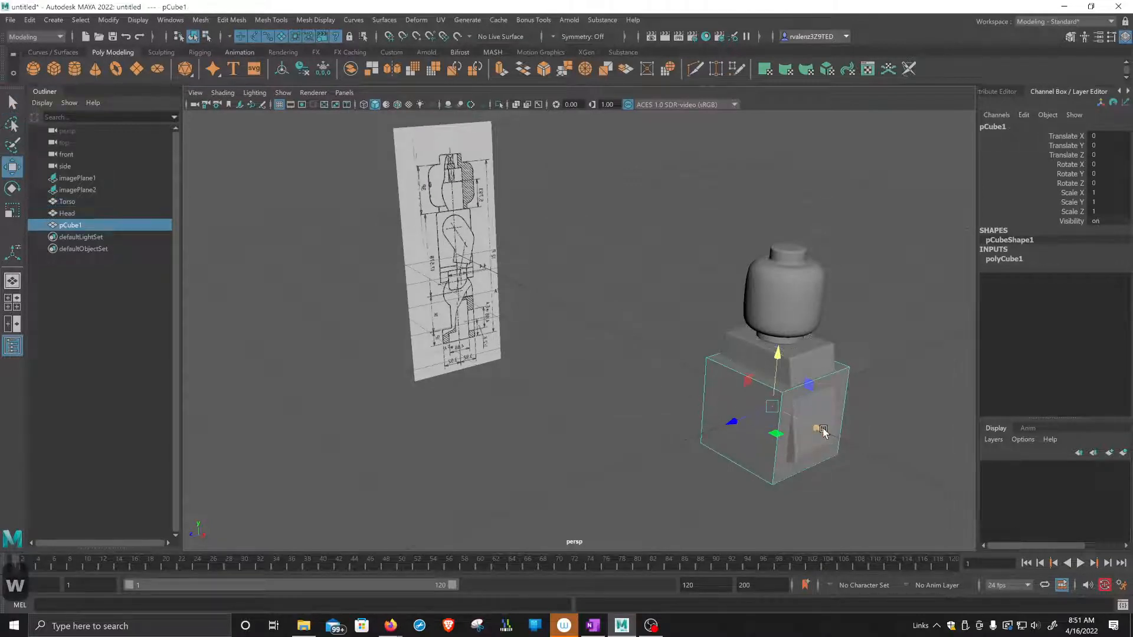
left_click_drag(811, 427, 579, 372)
key("r")
Duplicate the stretched cube, scale the copy to about 0.933 in Z and 1.005 in X, and move it to about Y 0.908, Z -0.371.
key("ctrl+d")
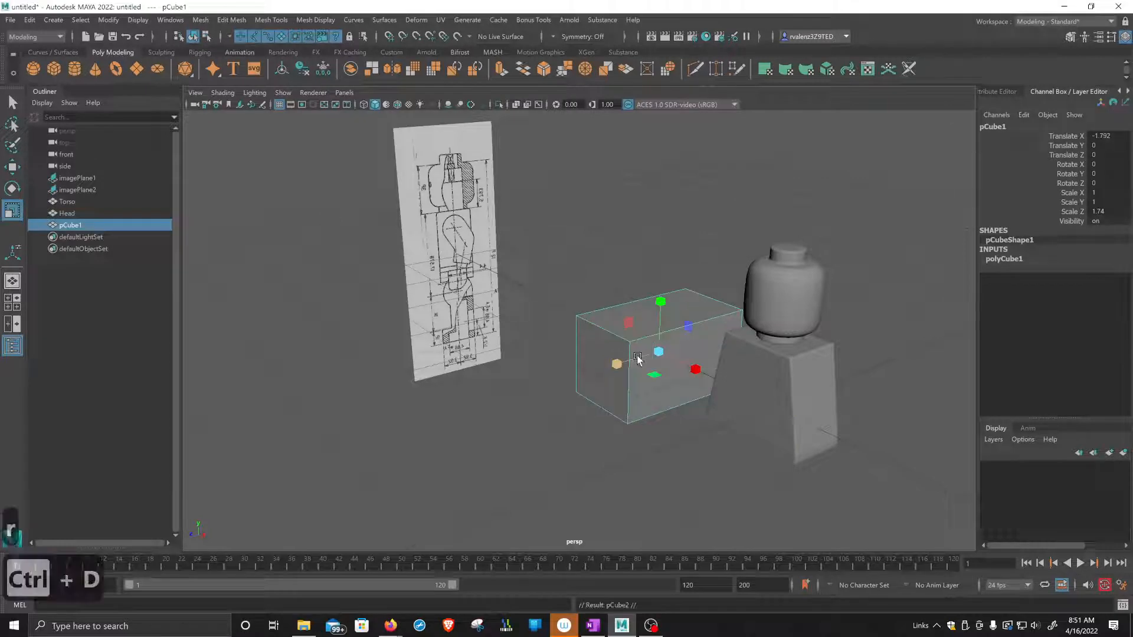
left_click_drag(614, 364, 640, 363)
key("w")
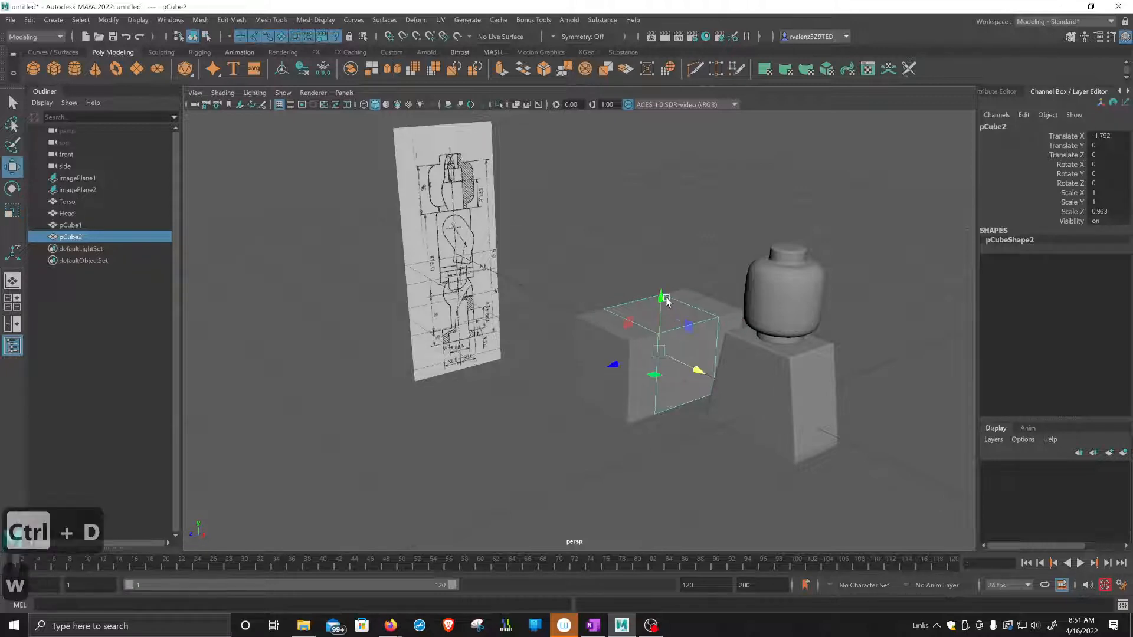
left_click_drag(668, 295, 675, 220)
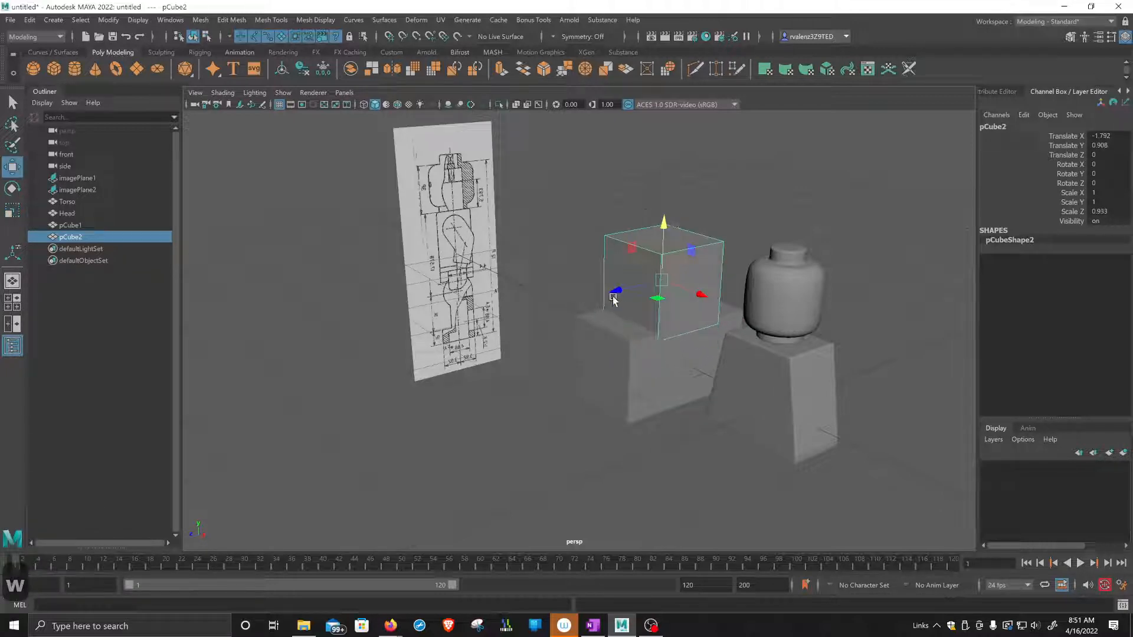
left_click_drag(620, 292, 641, 284)
left_click_drag(622, 345, 627, 357, "alt")
key("r")
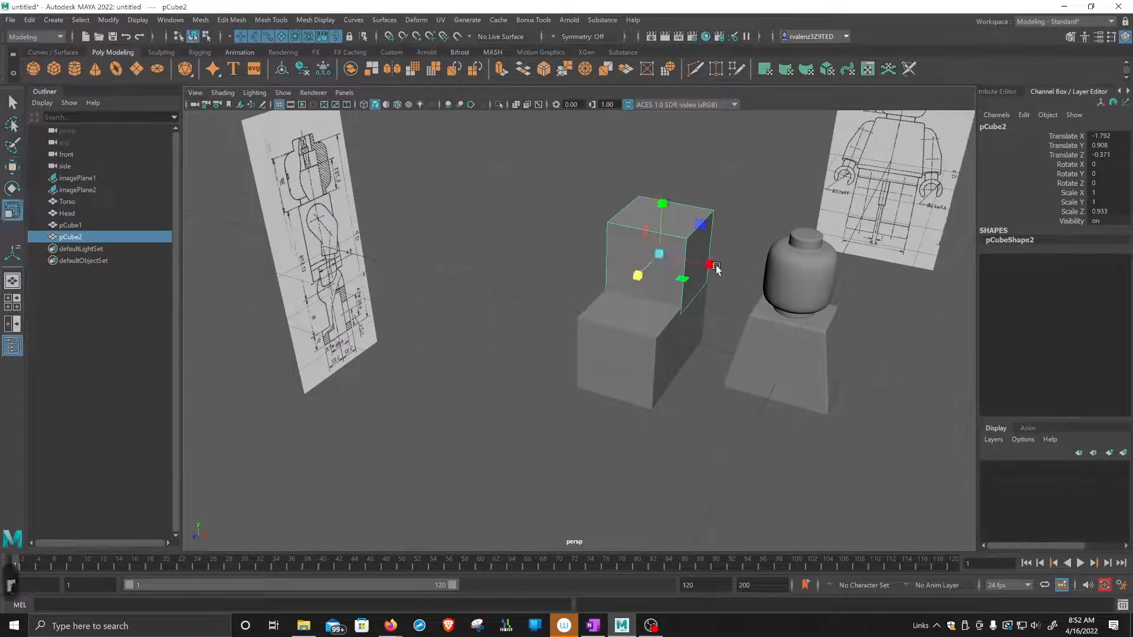
left_click_drag(711, 263, 688, 360)
Delete both blockout cubes, pCube1 and its copy pCube2, from the scene.
scroll(689, 360, "up", 3)
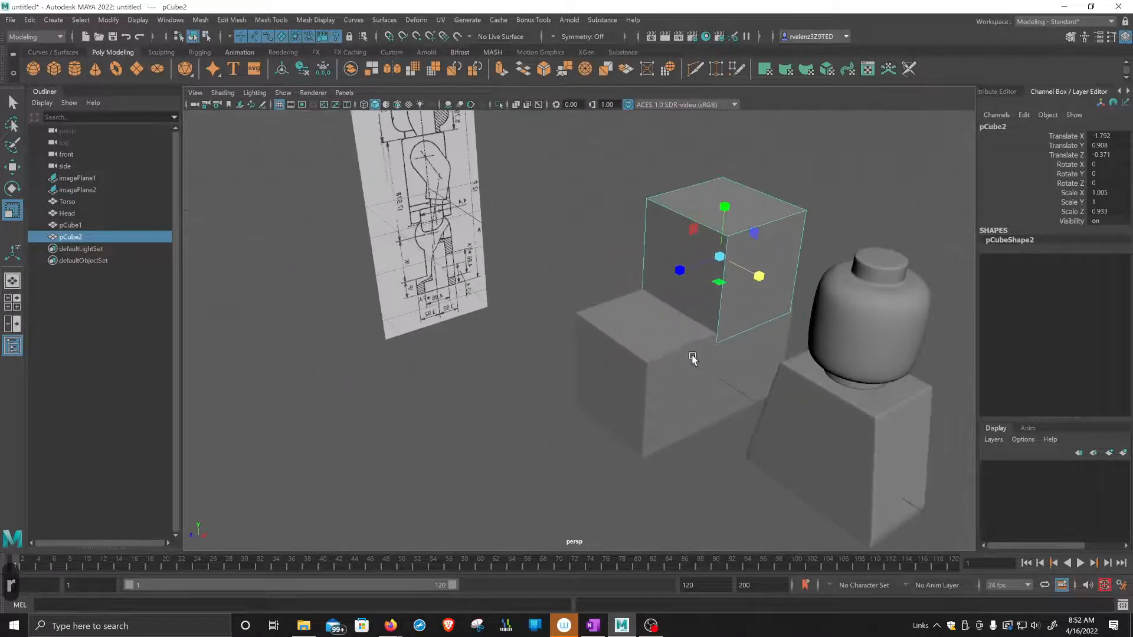
middle_click_drag(694, 359, 685, 395, "alt")
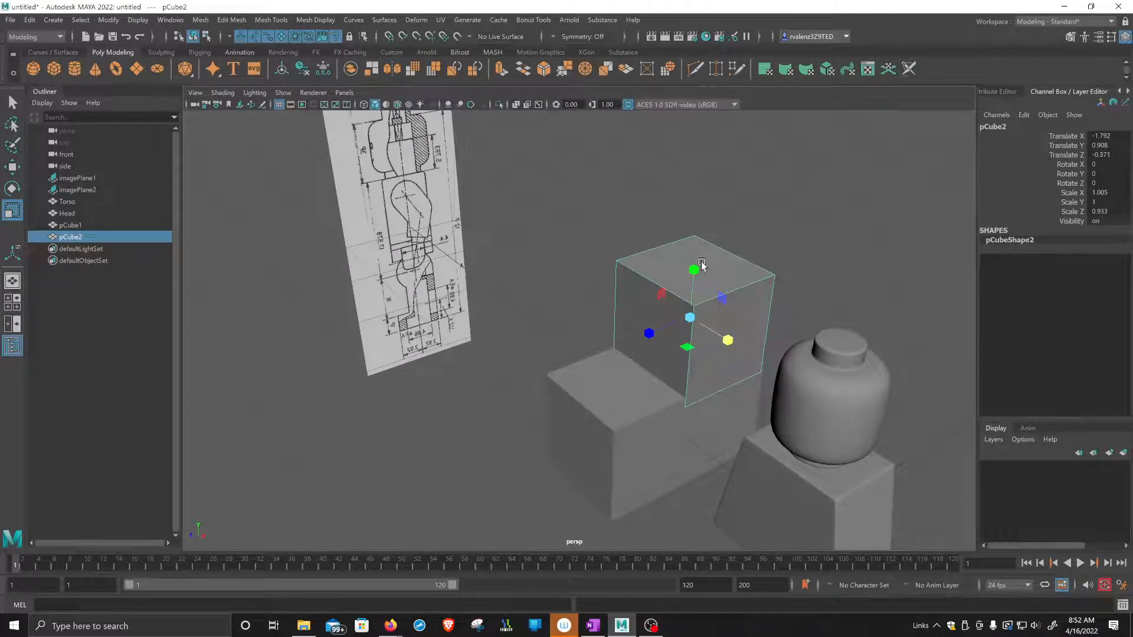
mouse_move(625, 379)
left_mouse_down("alt")
mouse_move(617, 387)
mouse_move(639, 374)
left_mouse_up("alt")
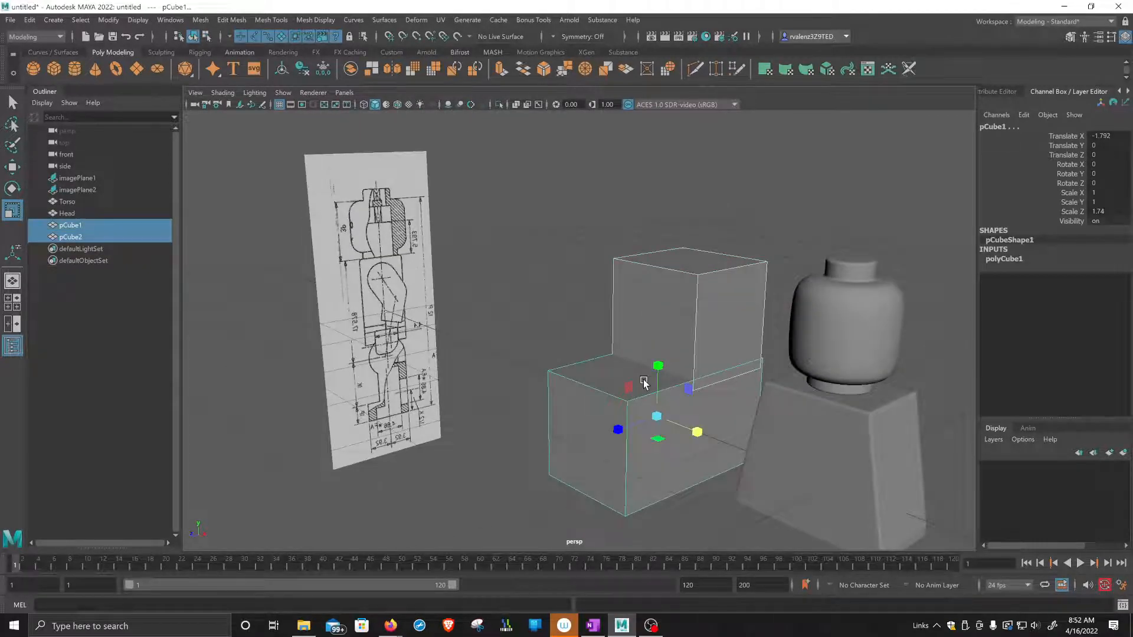
key("Delete")
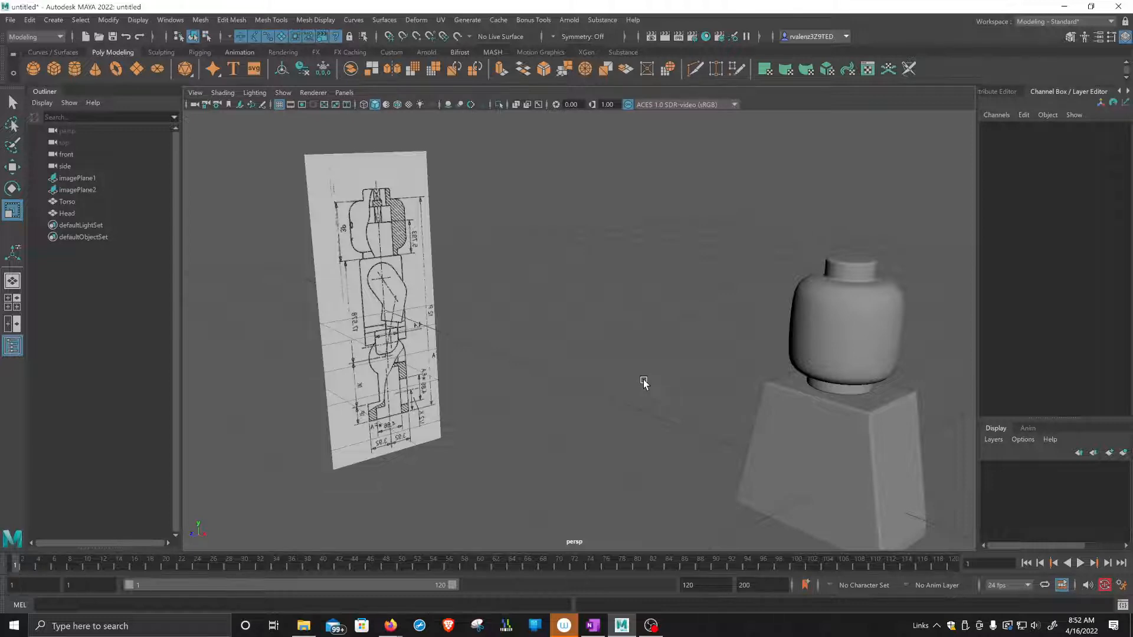
Examine the head and torso meshes and their edge loops, selecting each part in turn.
mouse_move(660, 420)
left_mouse_down("alt")
mouse_move(696, 374)
mouse_move(647, 423)
left_mouse_up("alt")
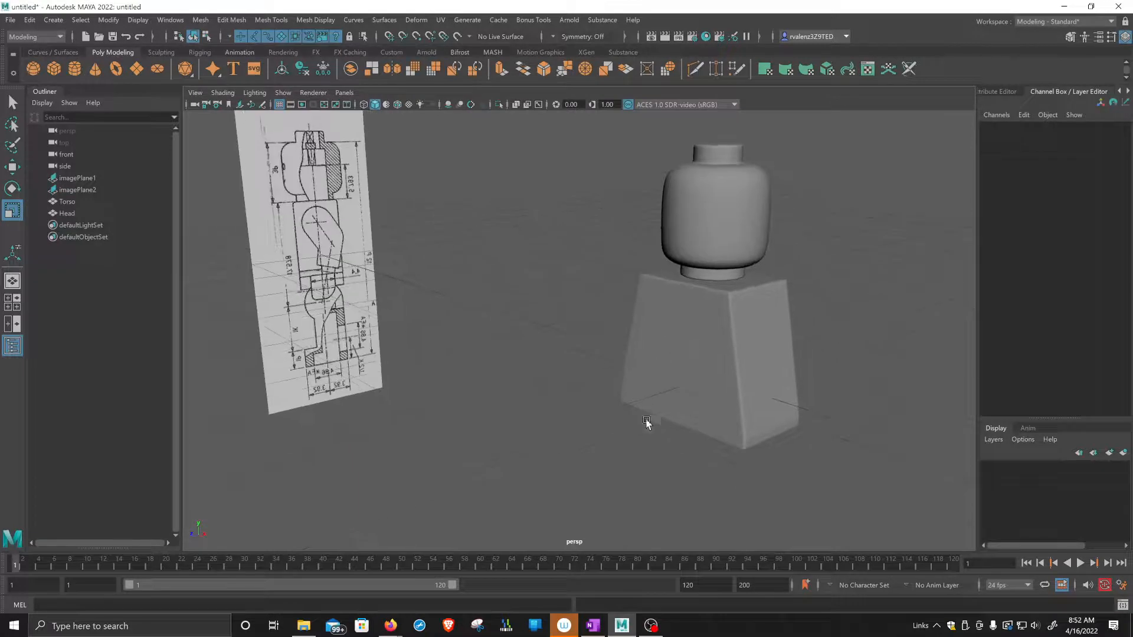
left_click_drag(682, 328, 698, 320, "alt")
left_click(698, 321)
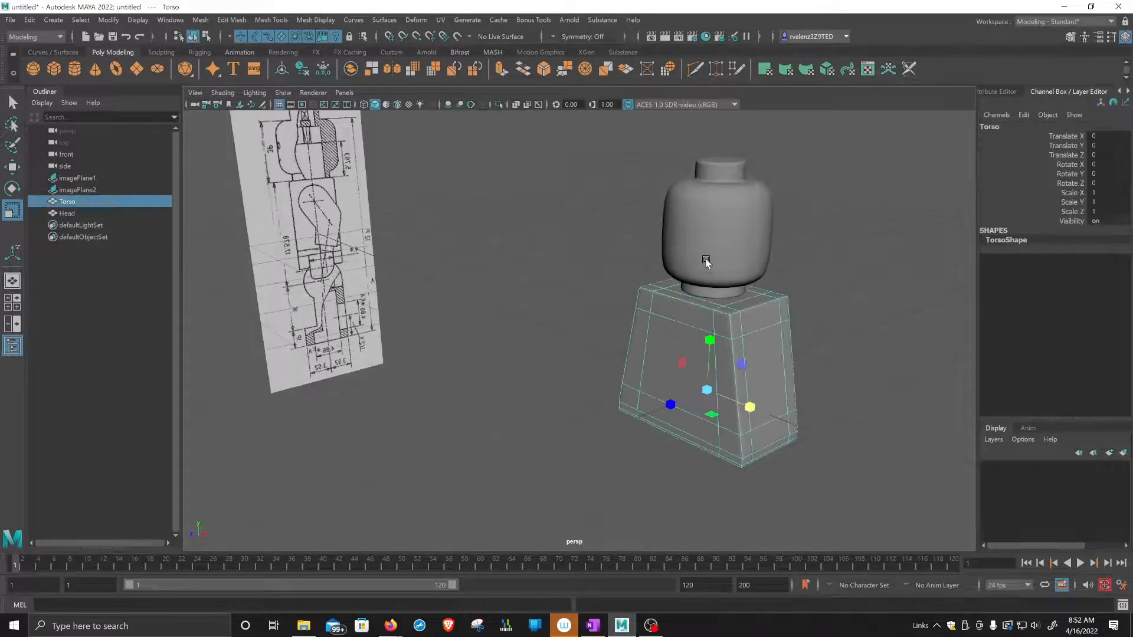
left_click(708, 260)
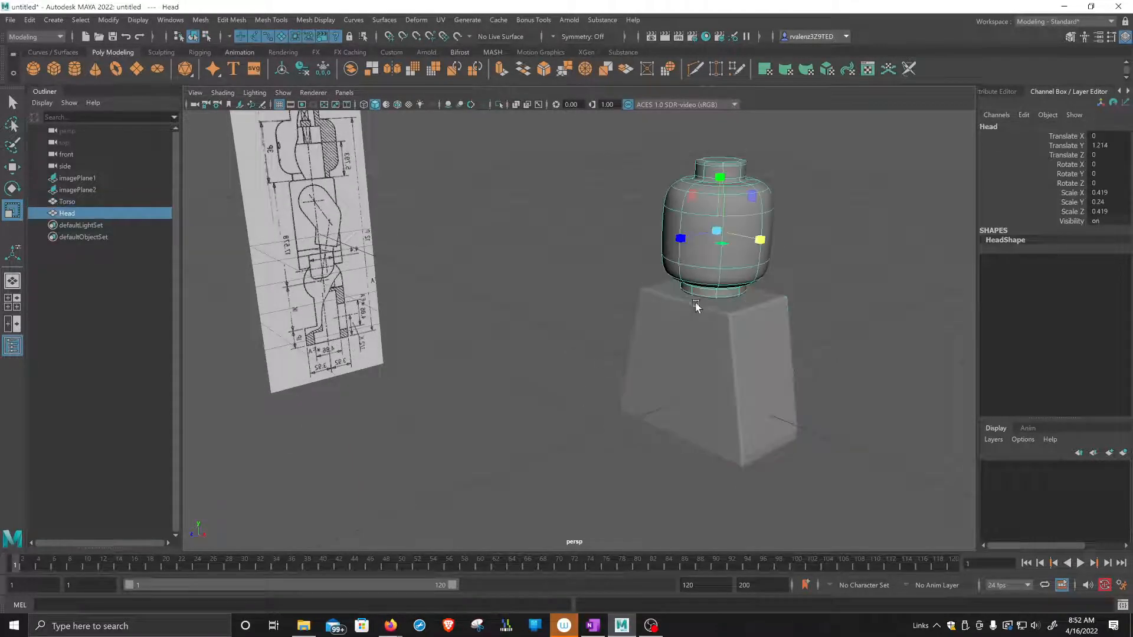
left_click(691, 344)
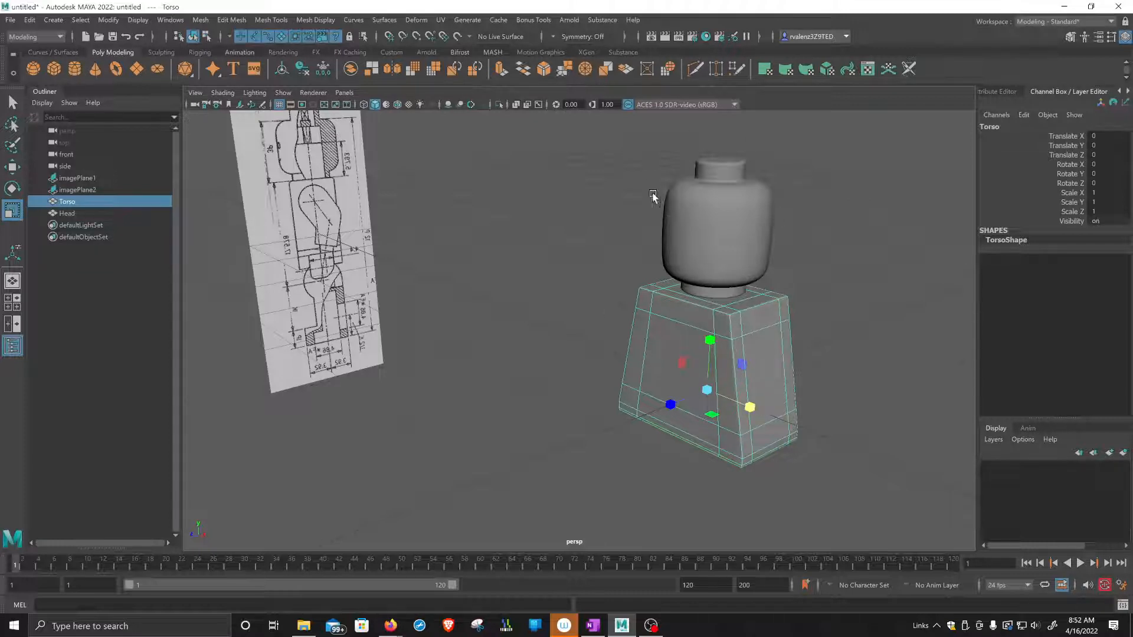
left_click(734, 241)
left_click(707, 364)
scroll(696, 362, "up", 6)
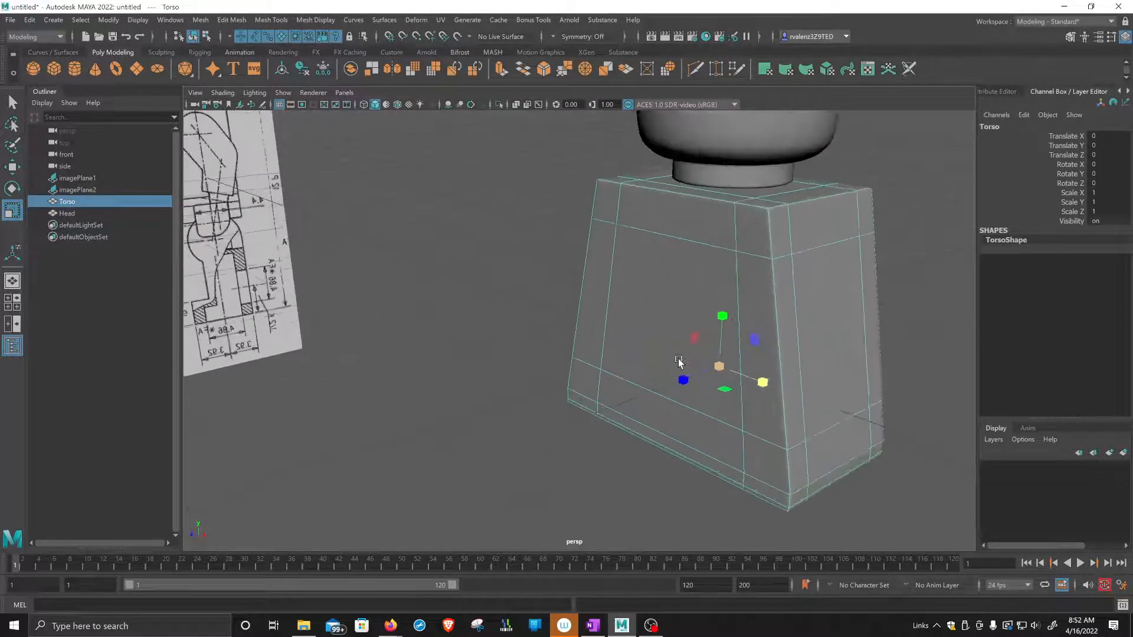
middle_click_drag(771, 364, 724, 320, "alt")
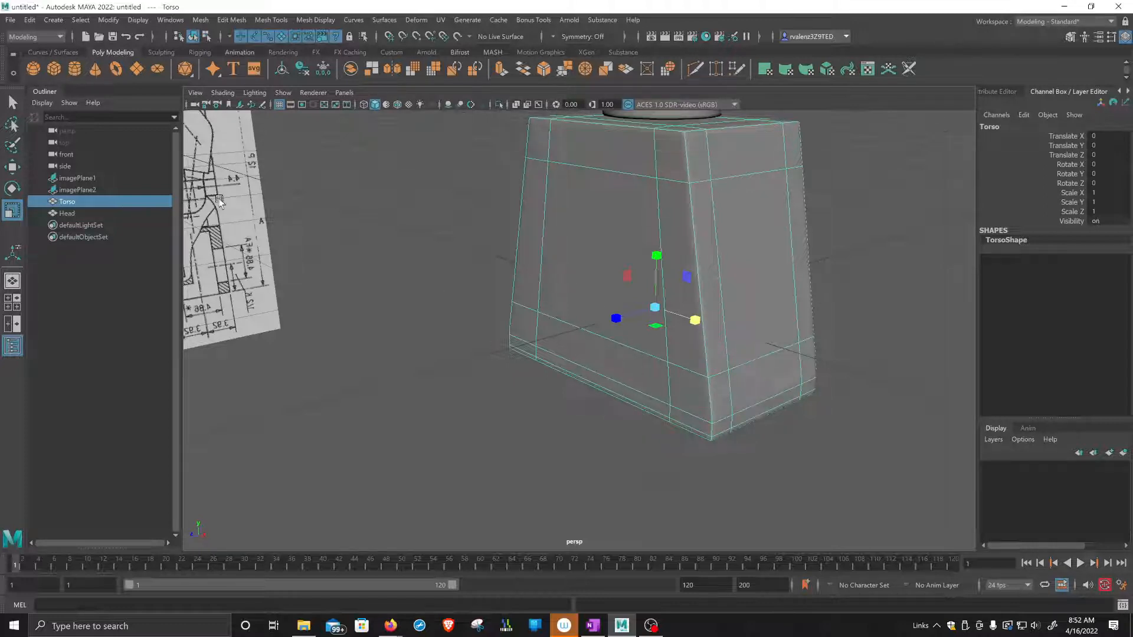
Create a polygon cylinder at the origin, around the torso.
left_click(74, 69)
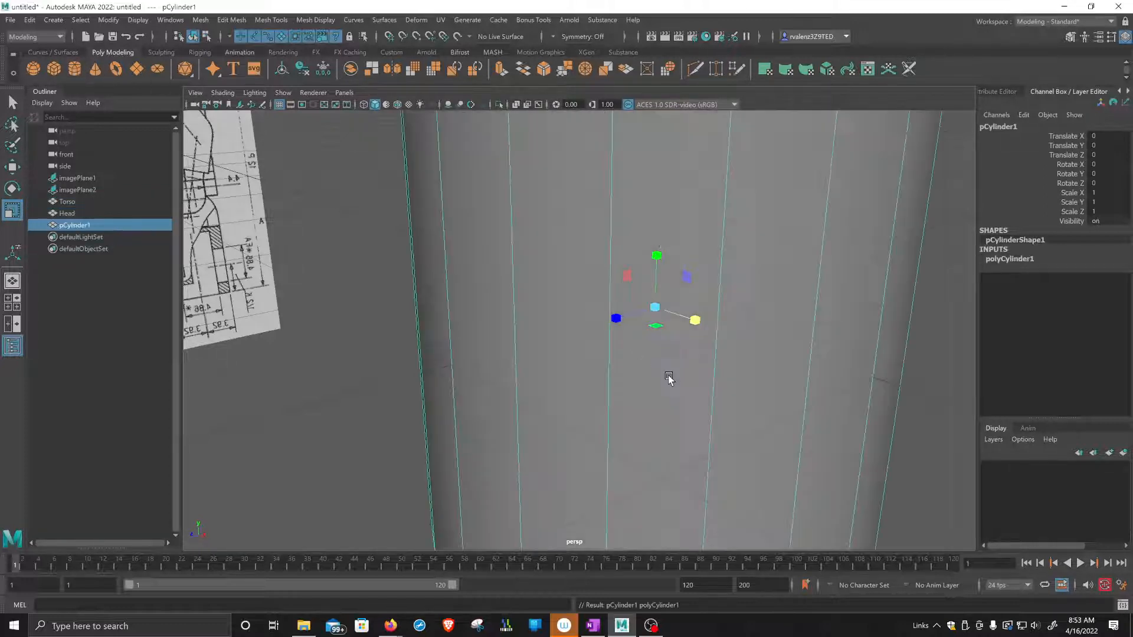
key("f")
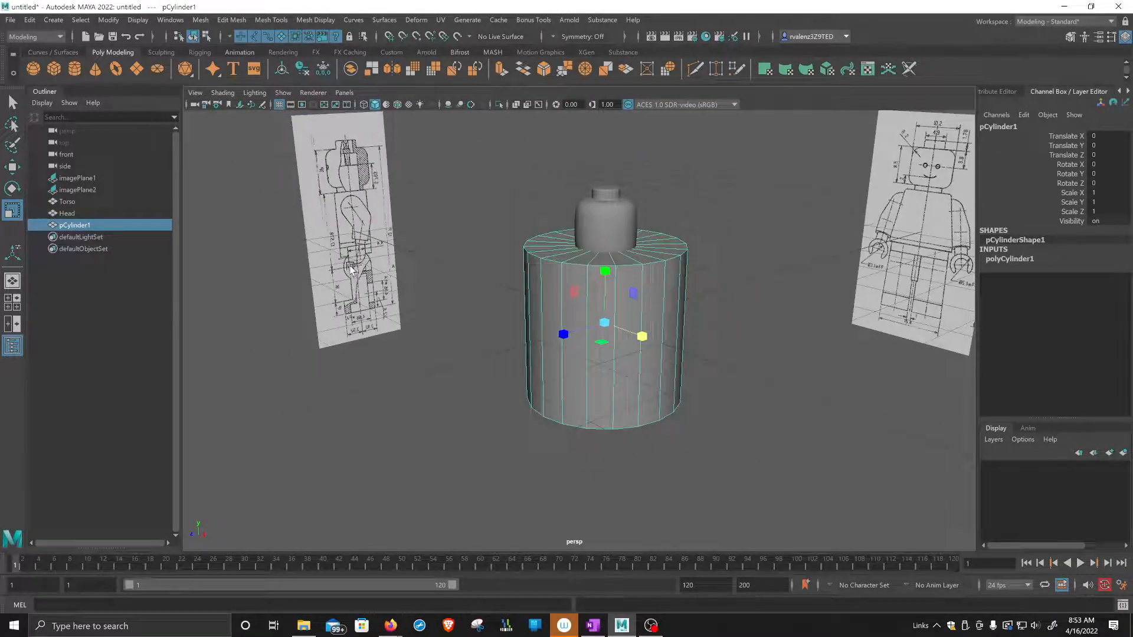
left_click_drag(351, 269, 356, 285, "alt")
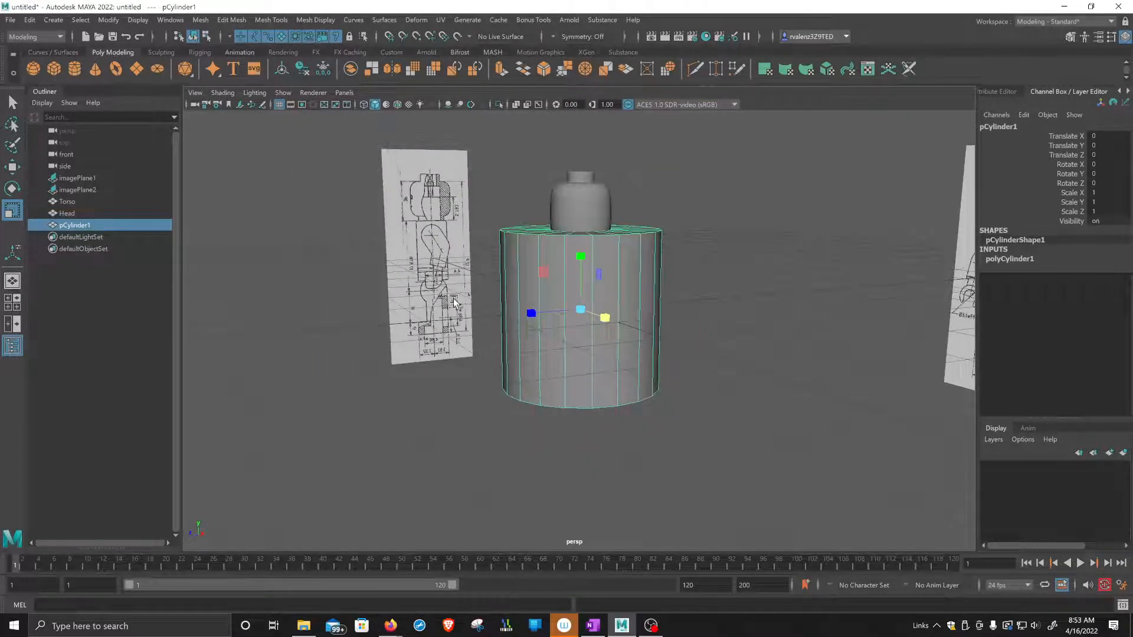
left_click_drag(529, 253, 507, 259, "alt")
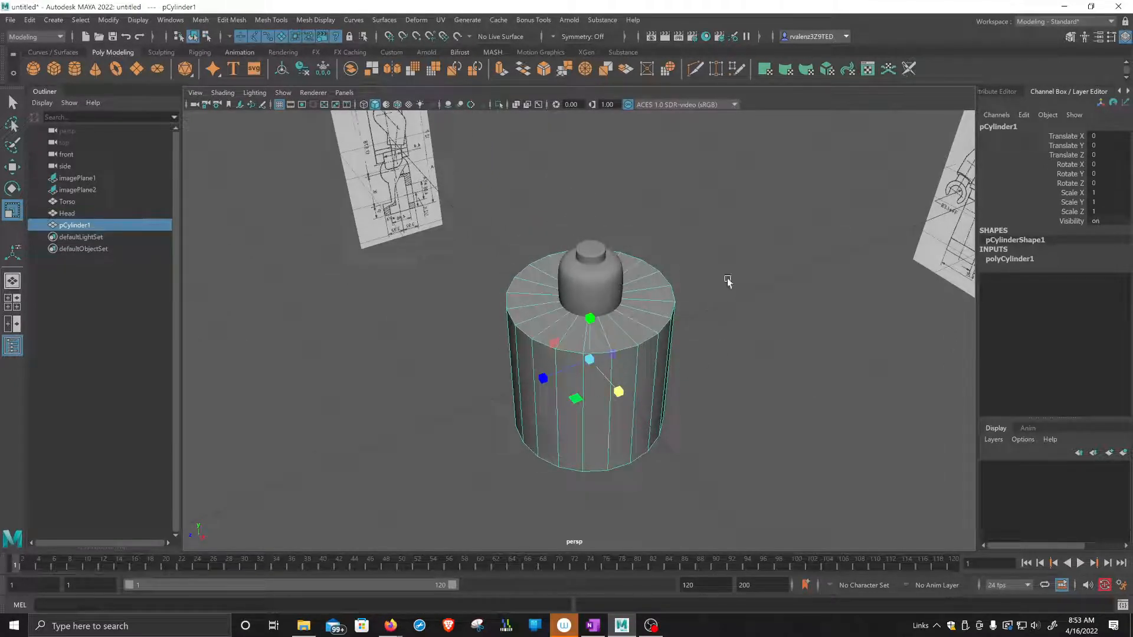
Set the new cylinder's axis subdivisions to 8 and its cap subdivisions to 0.
left_click(1125, 37)
left_click(1125, 37)
left_click(1000, 258)
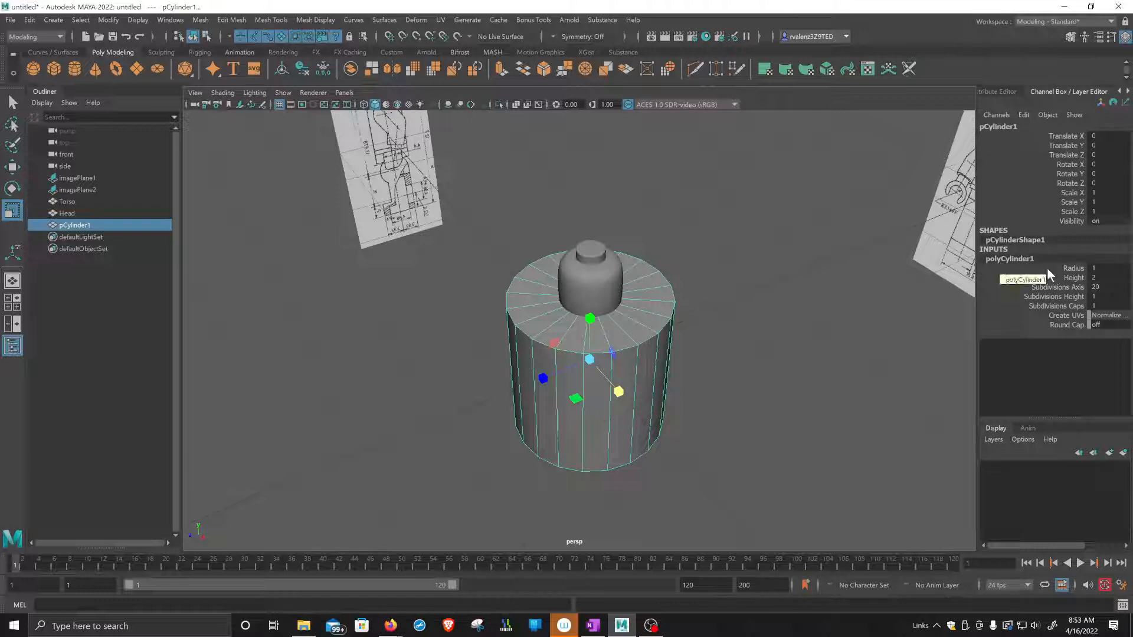
left_click(1092, 287)
type("8")
key("Return")
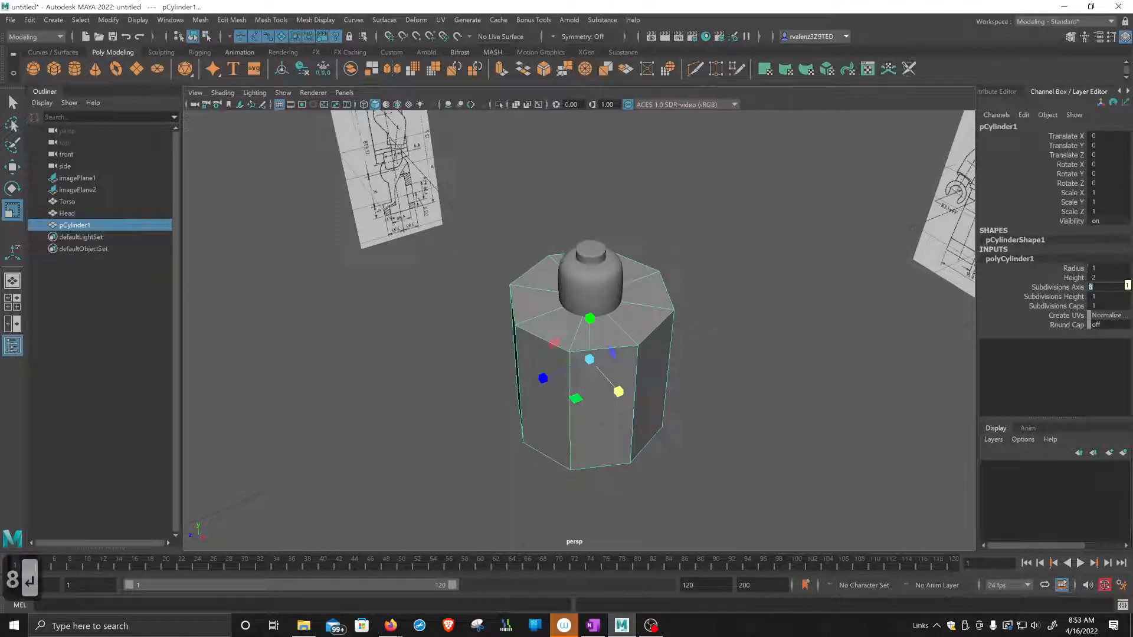
left_click(1095, 305)
type("0")
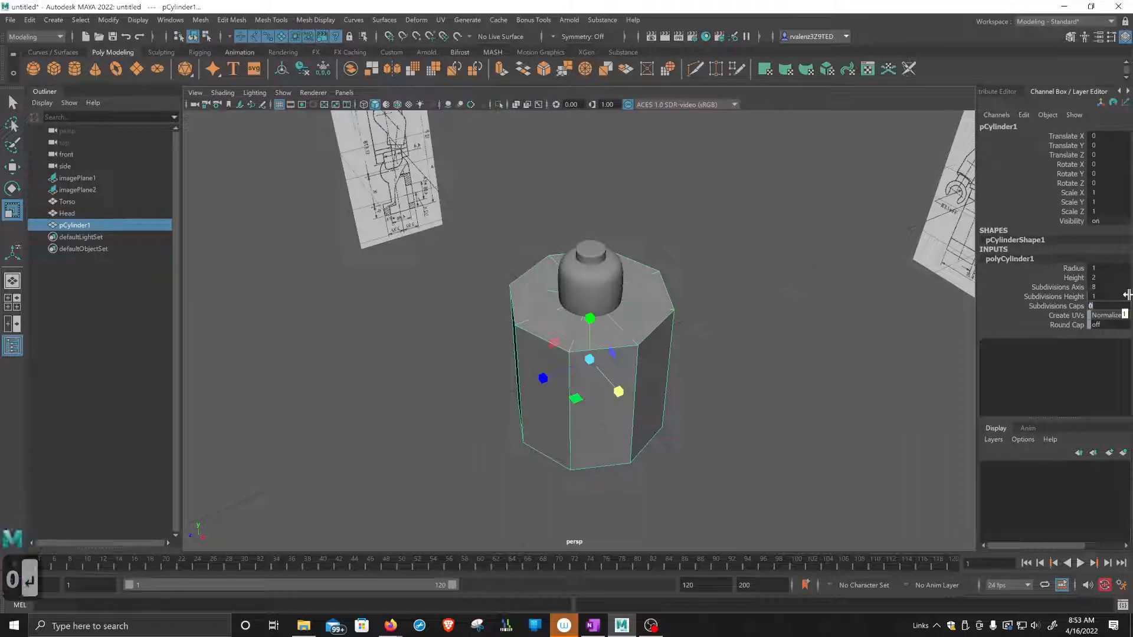
scroll(633, 364, "down", 4)
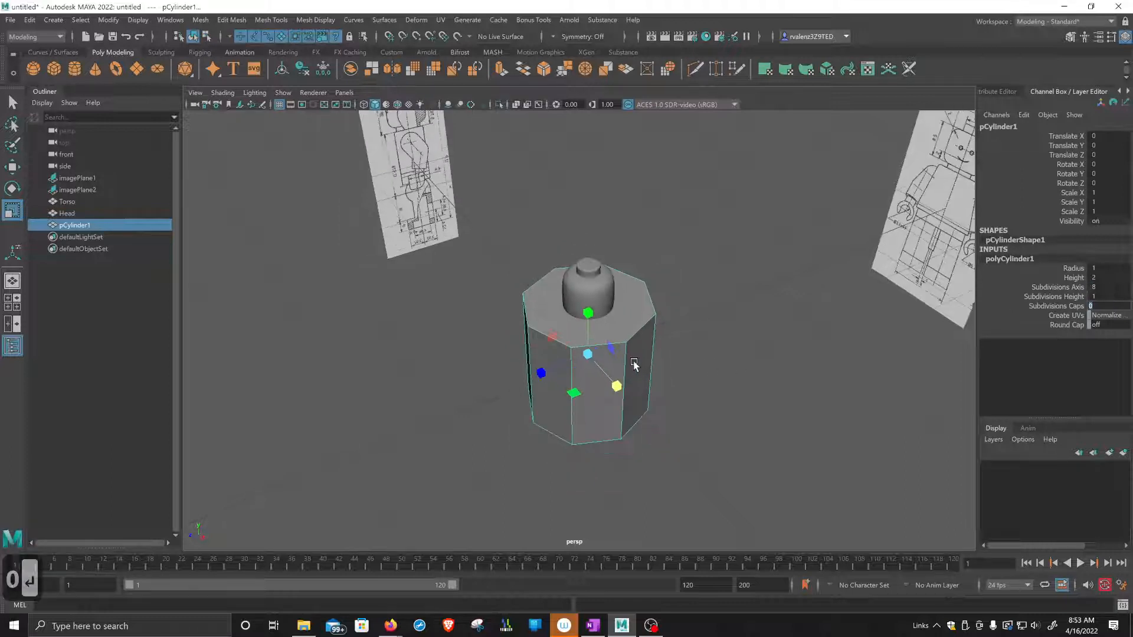
scroll(633, 364, "up", 2)
left_click_drag(643, 353, 622, 347, "alt")
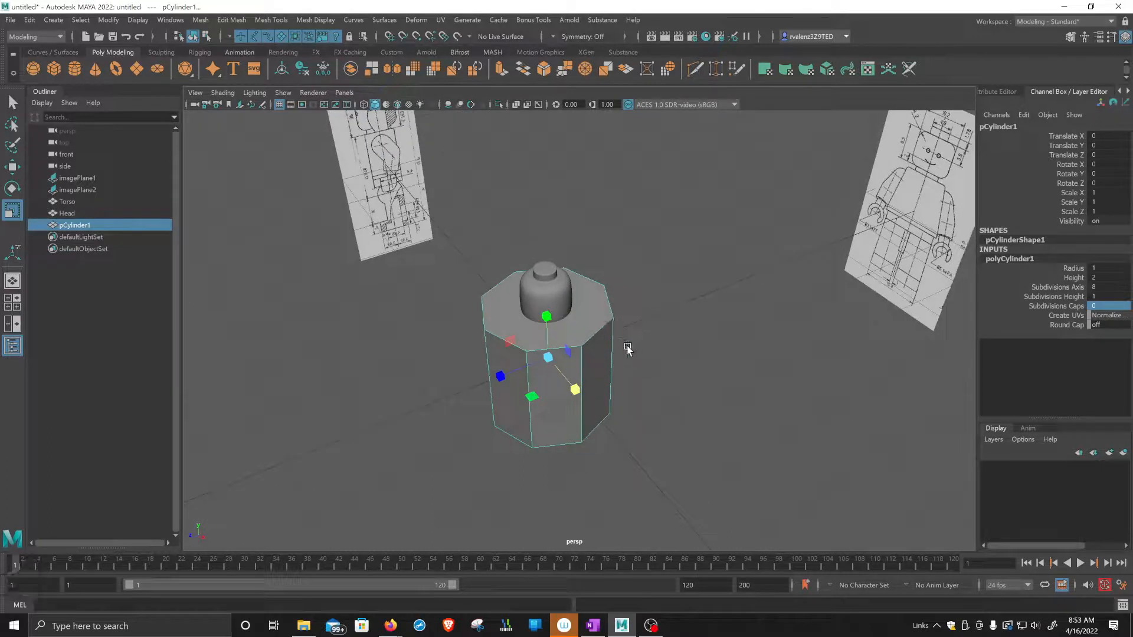
Duplicate the eight-sided cylinder and move the copy to about -3.67 in X and -3.183 in Z.
left_click(592, 343)
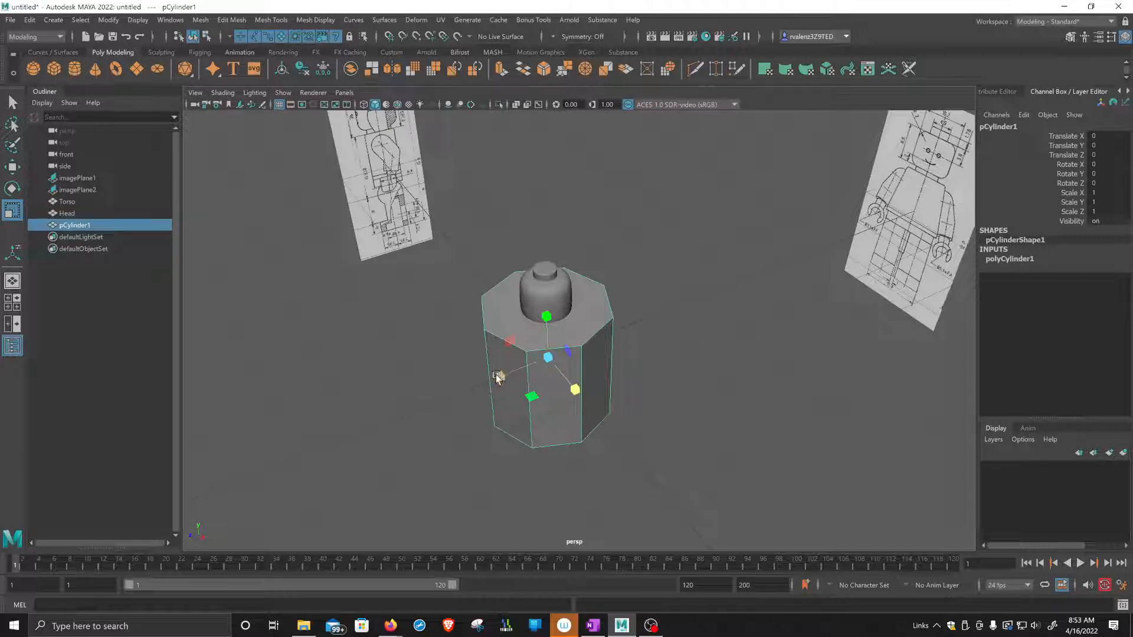
key("w")
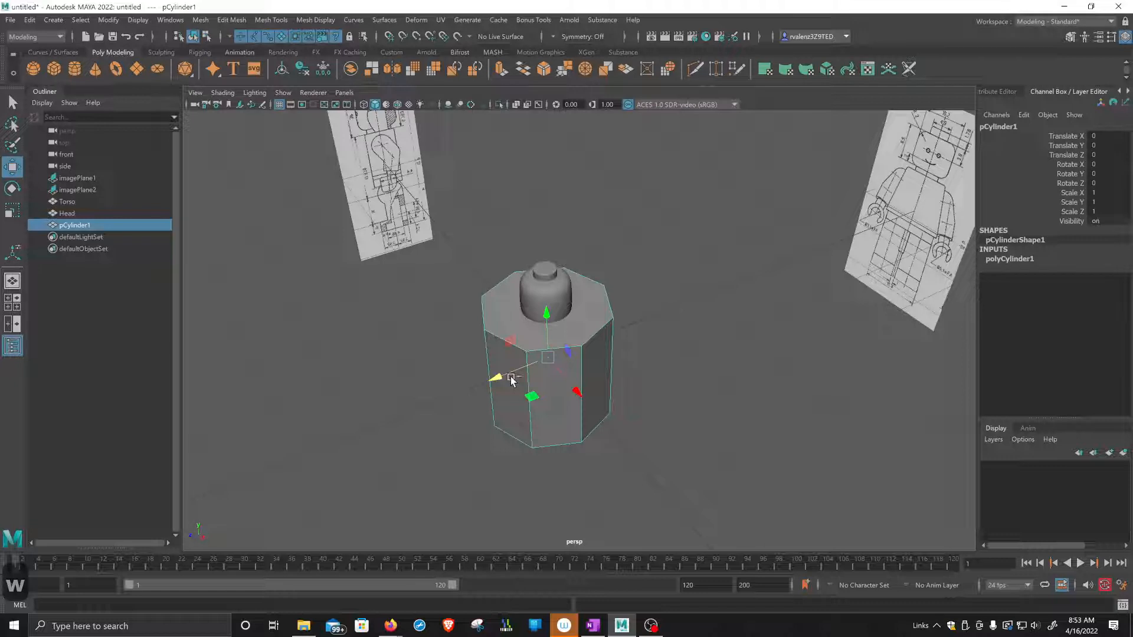
key("ctrl+d")
left_click_drag(511, 379, 673, 314)
left_click_drag(750, 319, 662, 175)
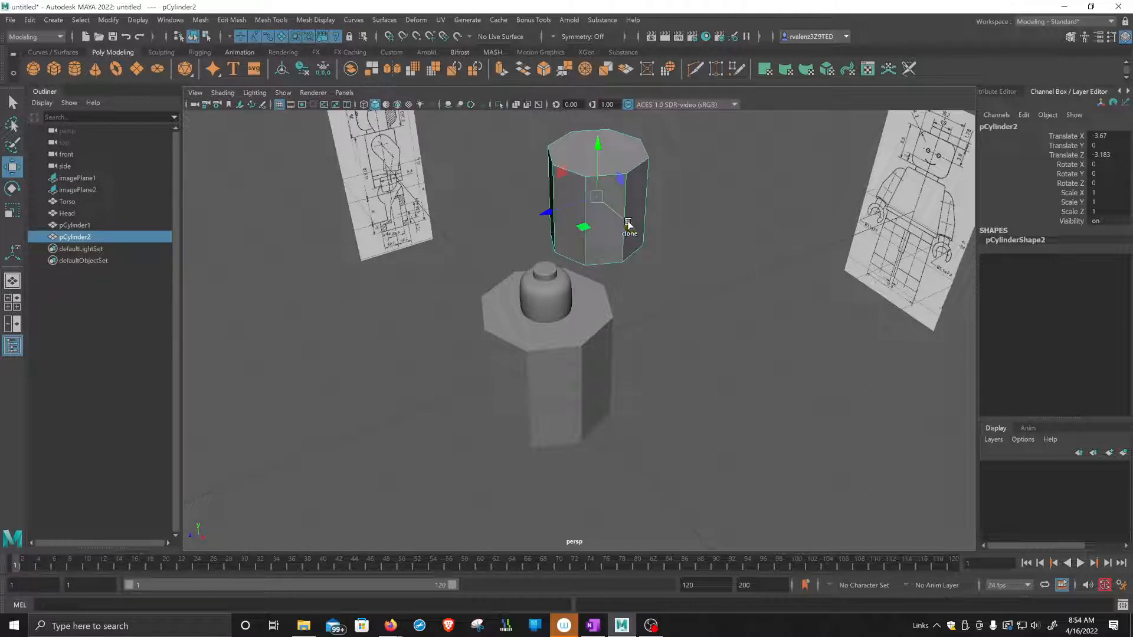
Clone the cylinder copy and delete that clone, leaving the copy parked at about -4.514 in X and -8.642 in Z.
left_click_drag(628, 223, 750, 357)
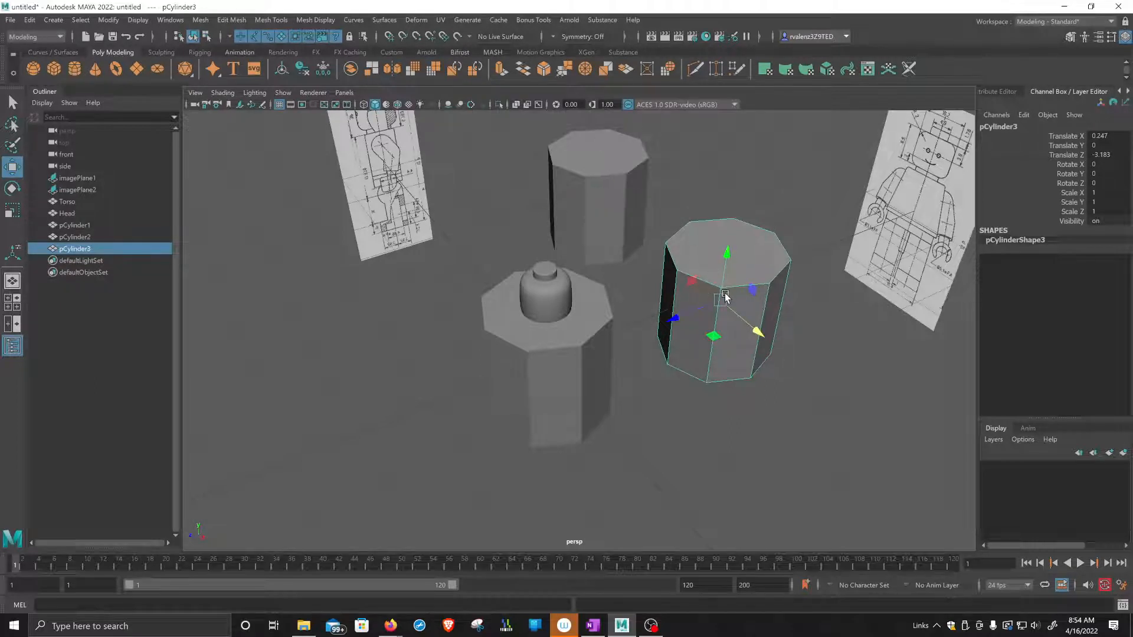
key("Delete")
left_click(591, 201)
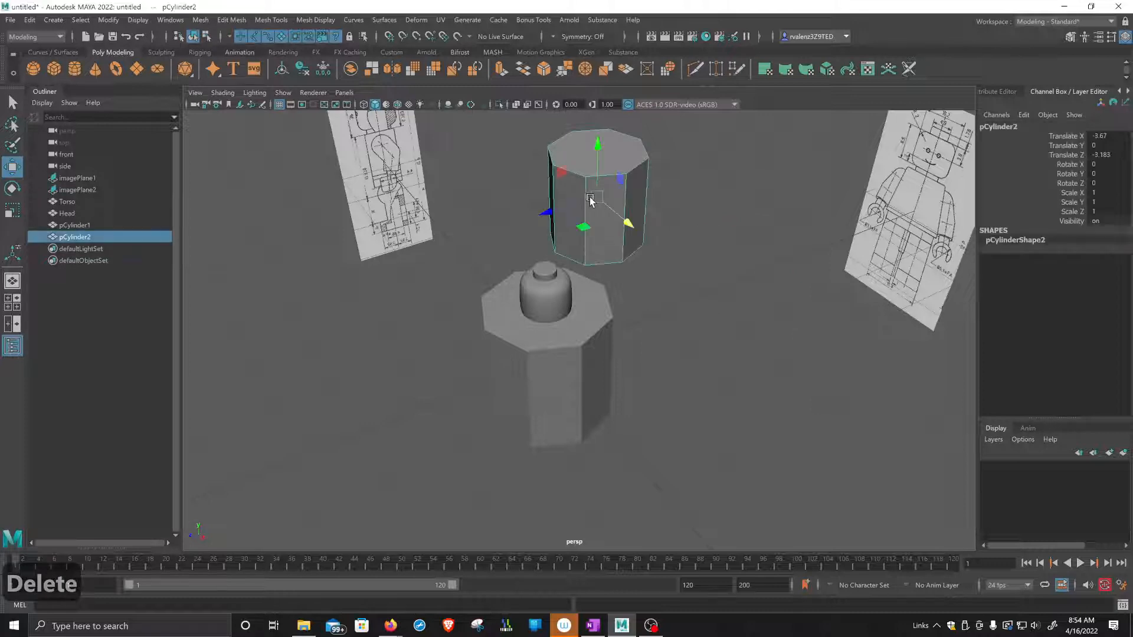
left_click_drag(547, 211, 720, 157)
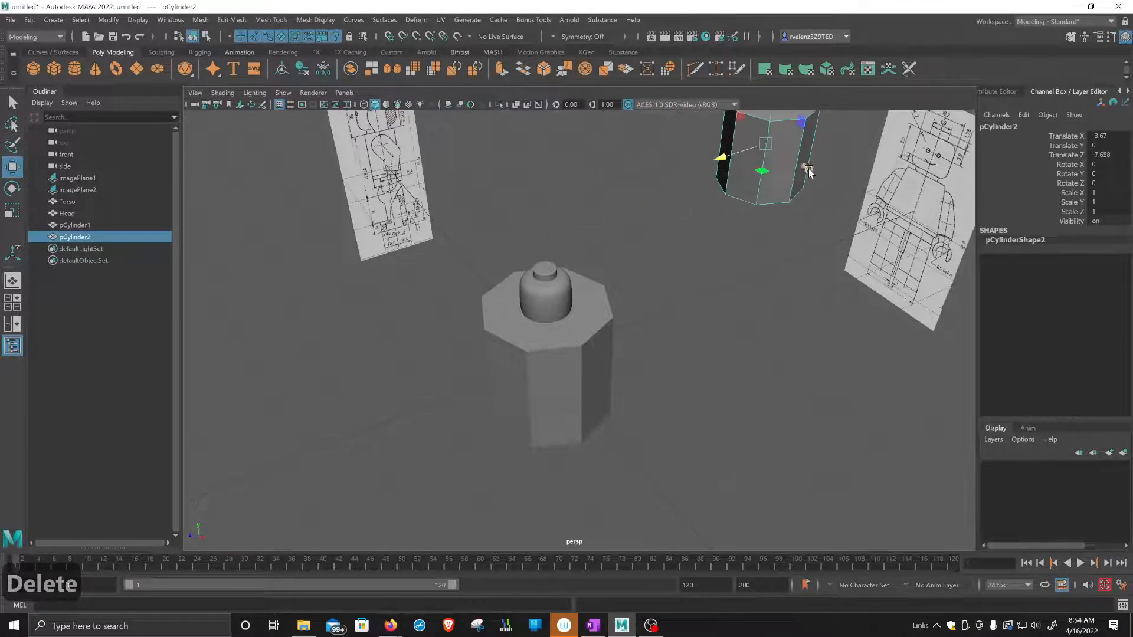
left_click_drag(806, 170, 785, 145)
left_click_drag(698, 145, 731, 137)
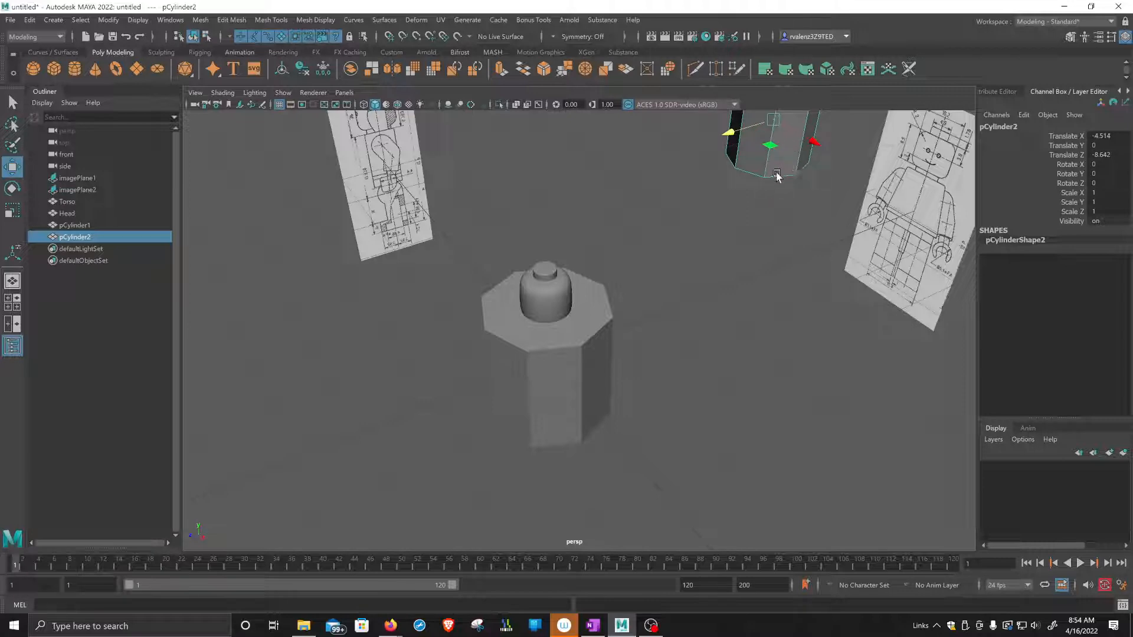
Rotate the eight-sided cylinder around the torso to 90 degrees in Z so it lies on its side.
left_click_drag(675, 274, 635, 361, "alt")
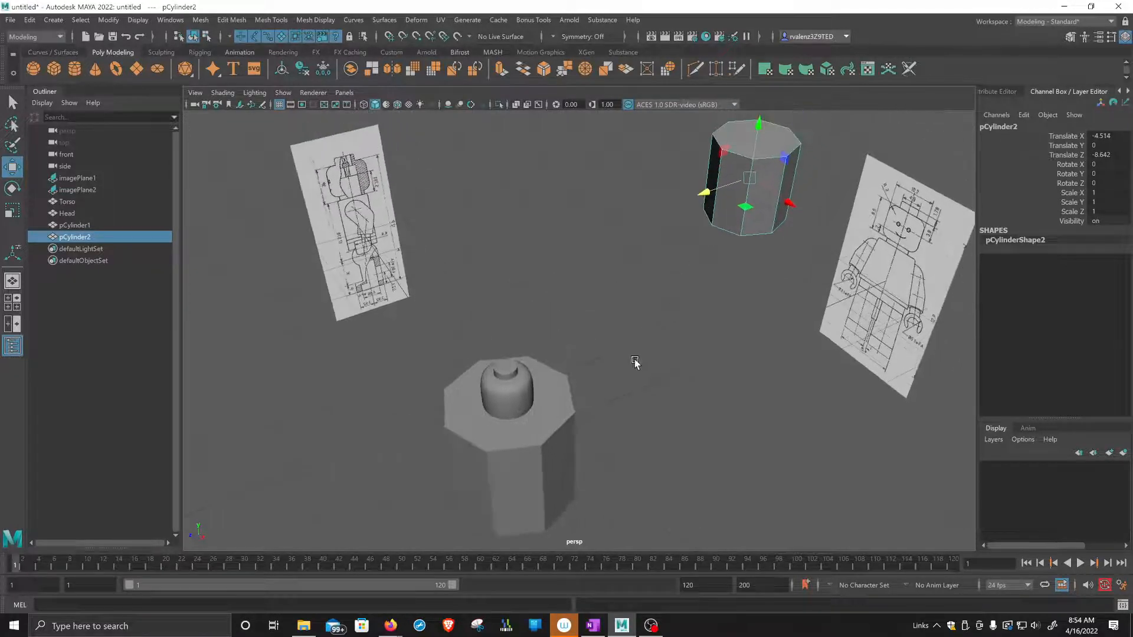
left_click_drag(561, 396, 575, 348, "alt")
left_click(574, 345)
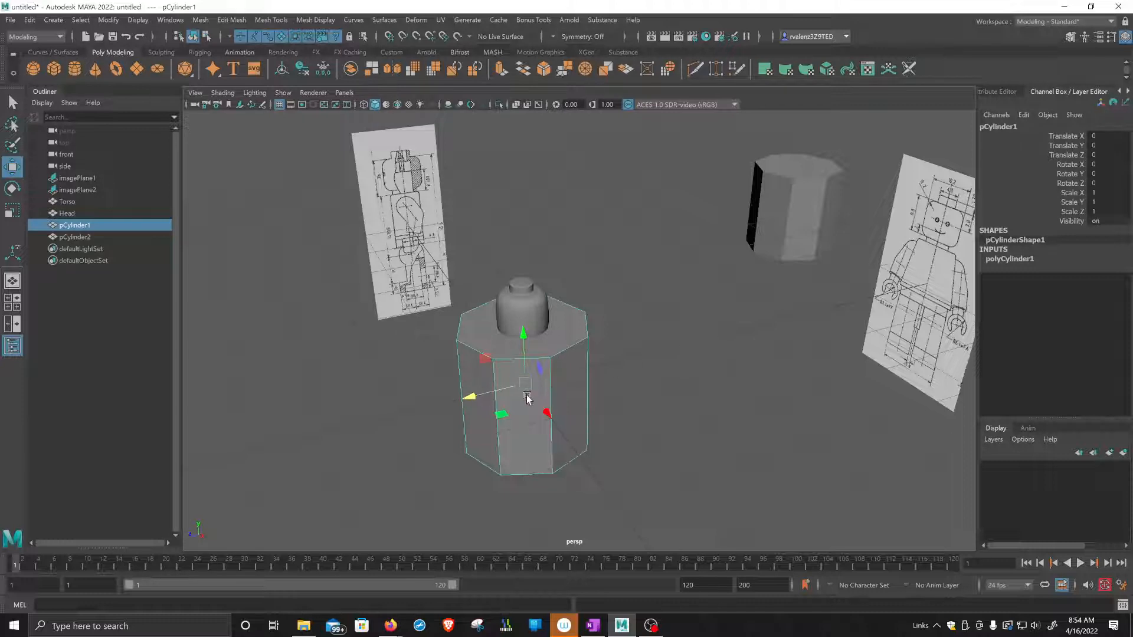
key("e")
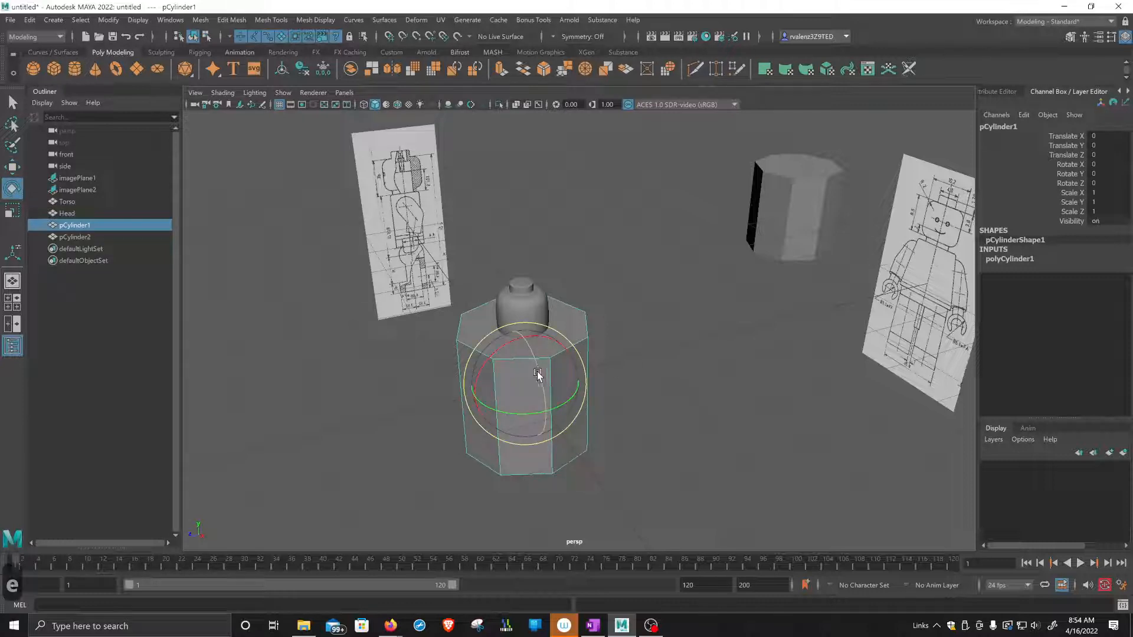
left_click_drag(537, 373, 539, 441)
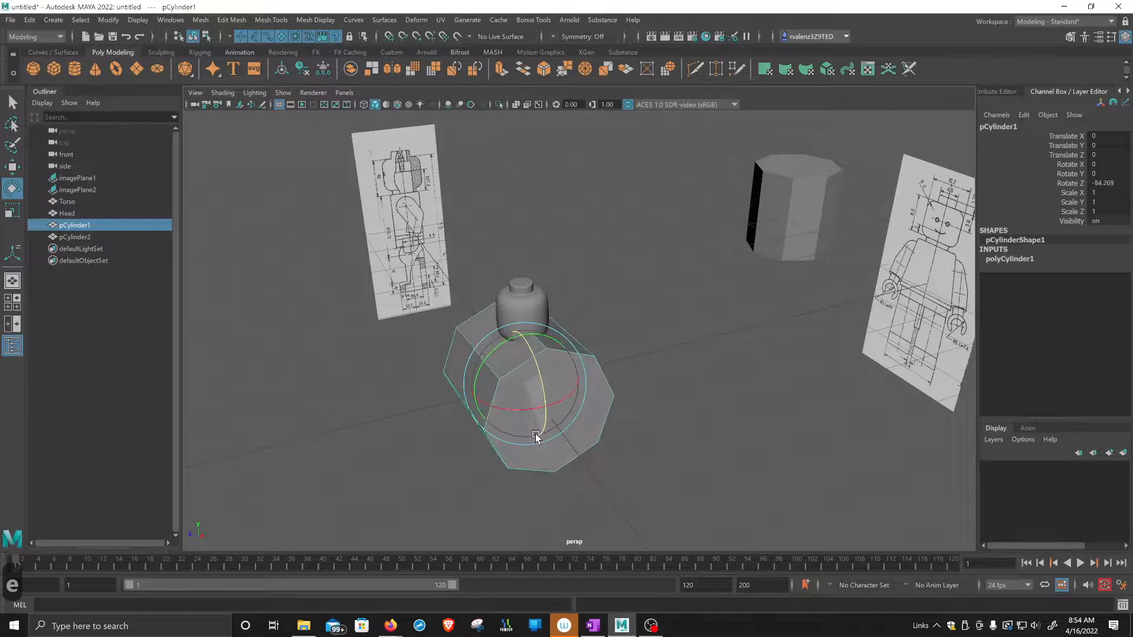
double_click(1096, 182)
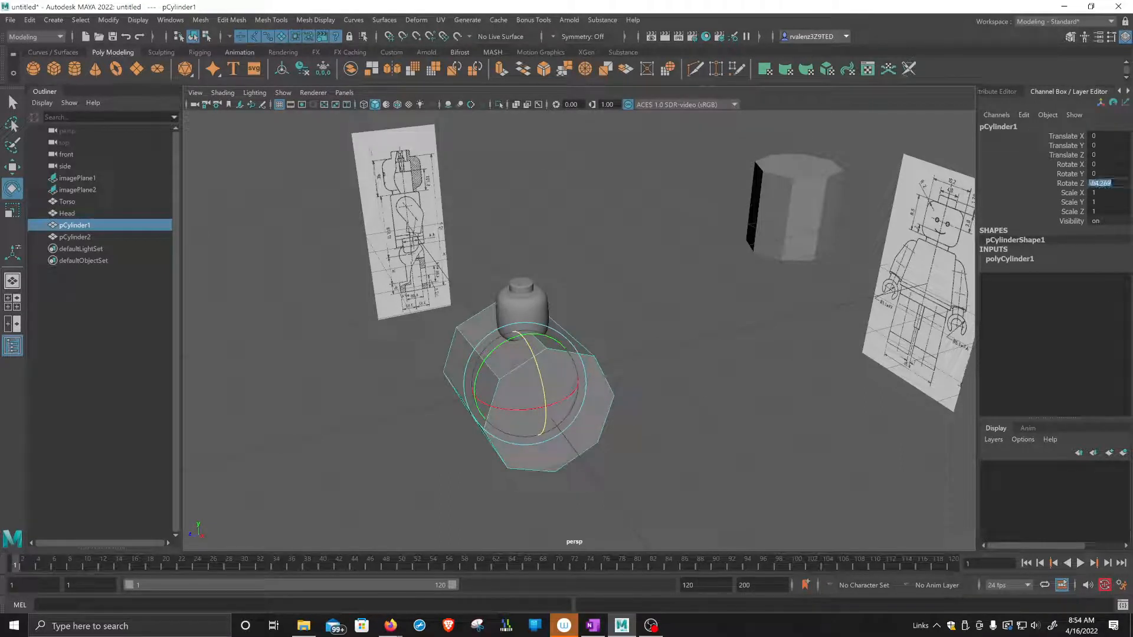
type("90")
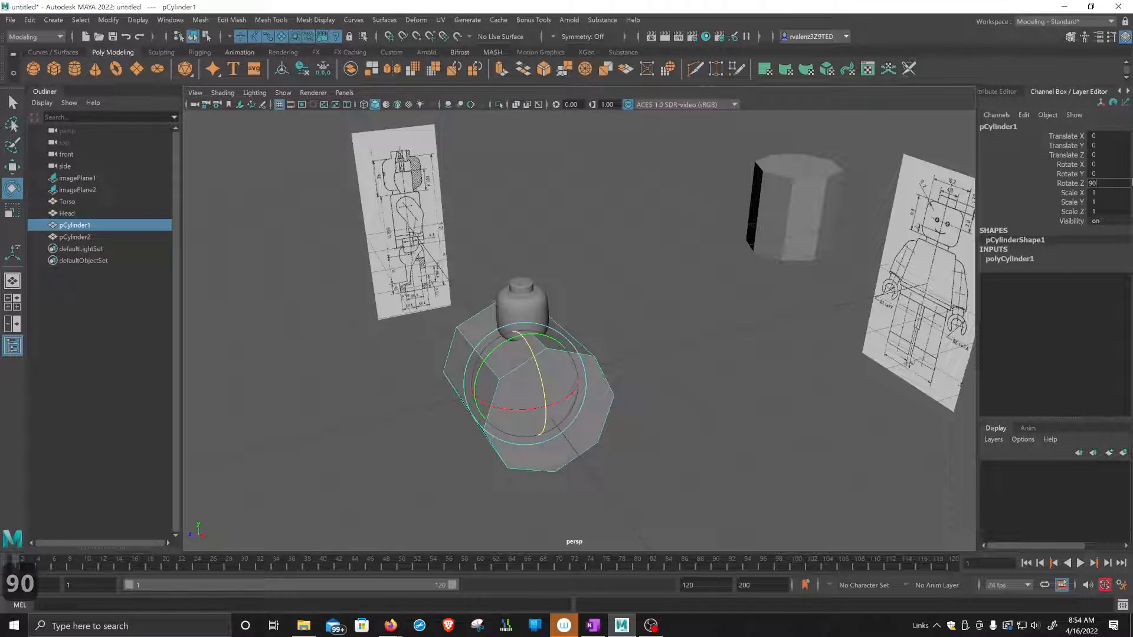
key("Return")
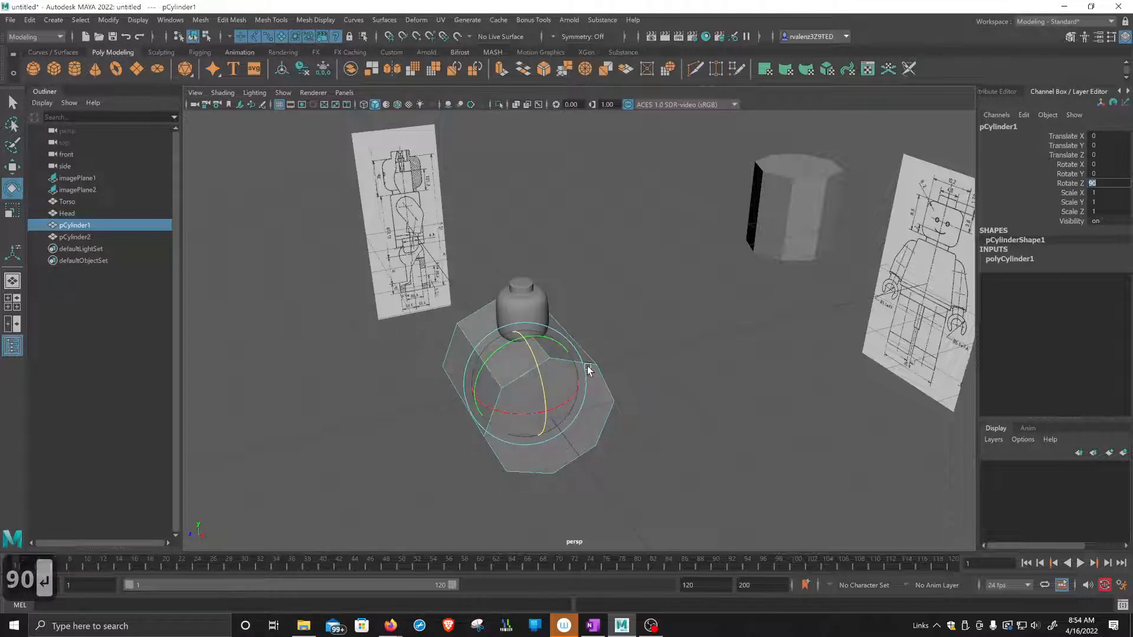
Scale the rotated cylinder uniformly to about 0.354 and move it to about 0.35 in X and -0.783 in Y, over the hip.
mouse_move(647, 379)
left_mouse_down("alt")
mouse_move(632, 370)
mouse_move(650, 359)
left_mouse_up("alt")
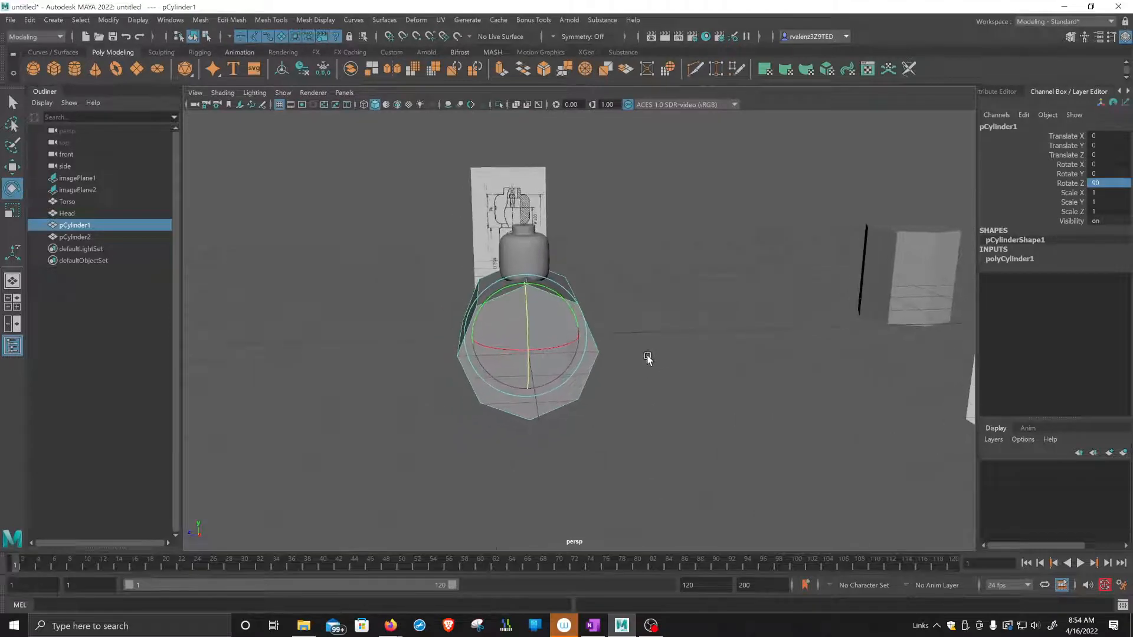
key("space")
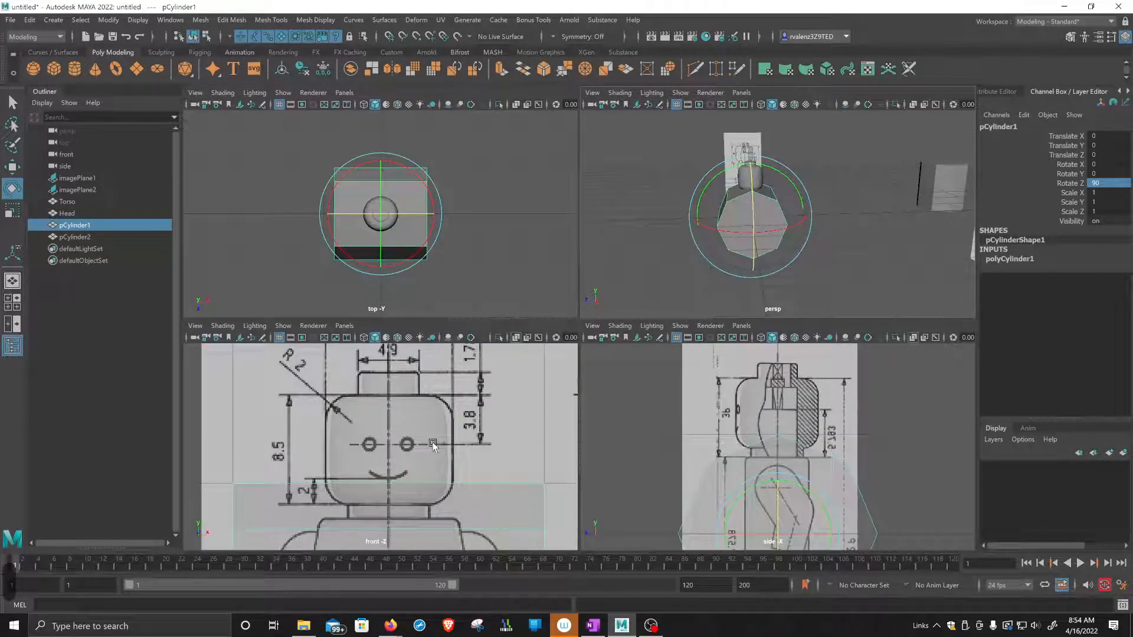
key("f")
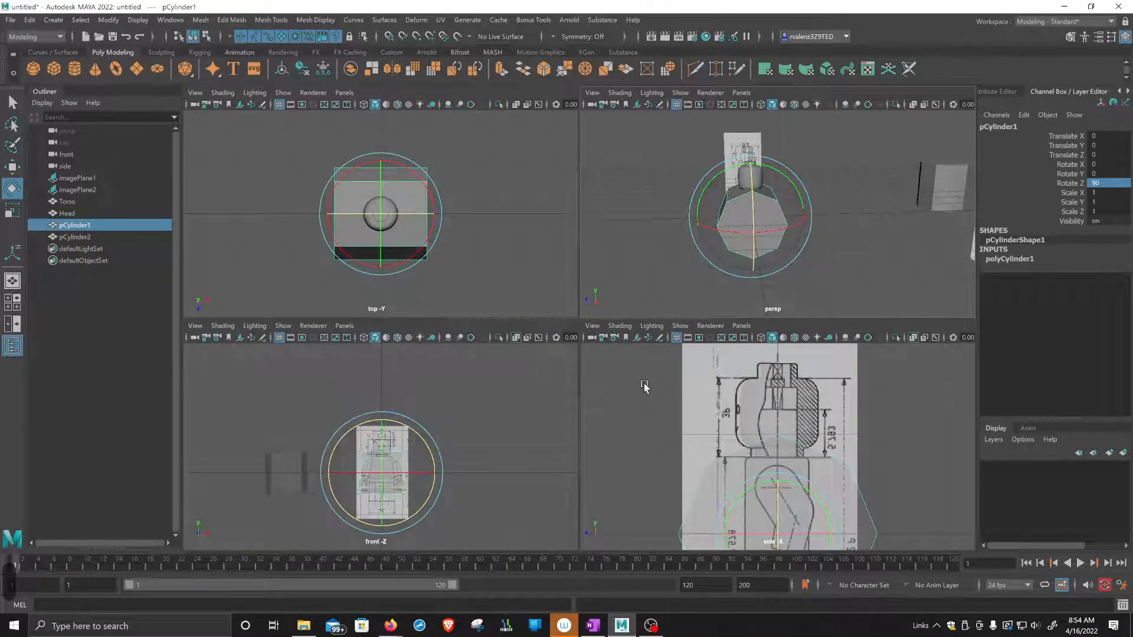
key("r")
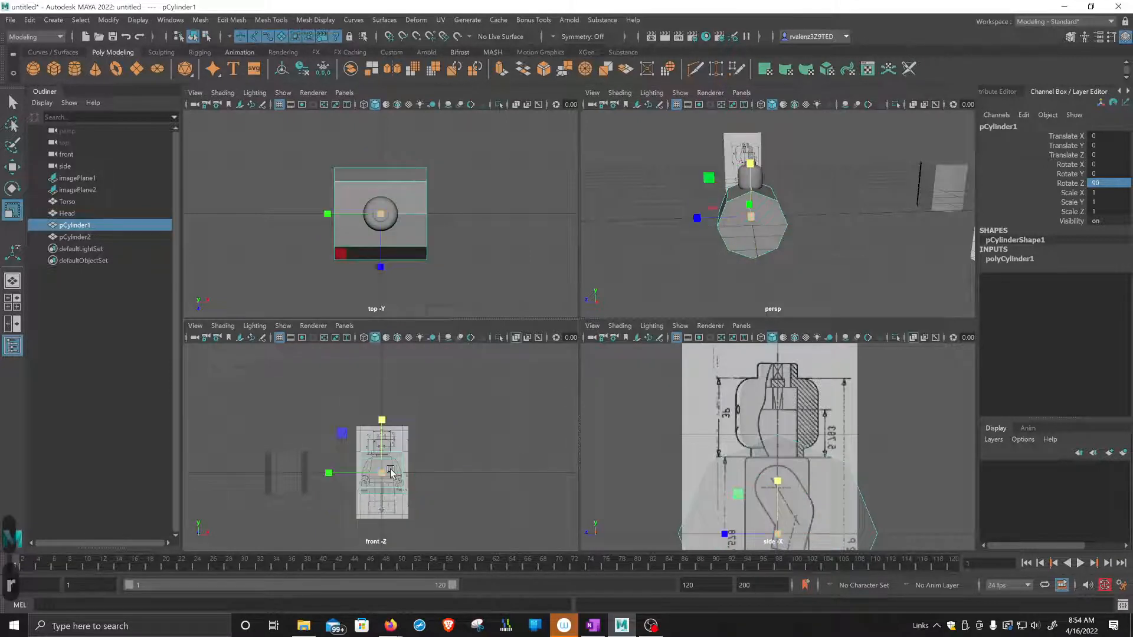
mouse_move(382, 473)
left_mouse_down()
mouse_move(358, 481)
mouse_move(390, 490)
left_mouse_up()
key("w")
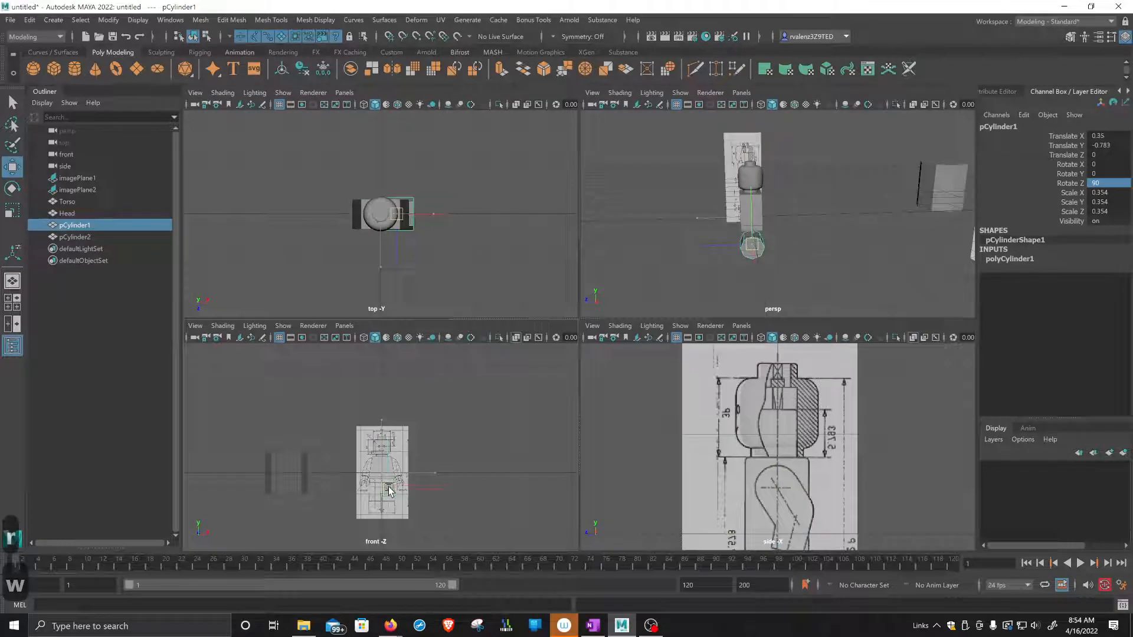
Fit the cylinder to the side reference's hip circle, scaling X and Z to about 0.303 and moving it to about -0.688 in Y and 0.009 in Z.
middle_click_drag(795, 487, 793, 351, "alt")
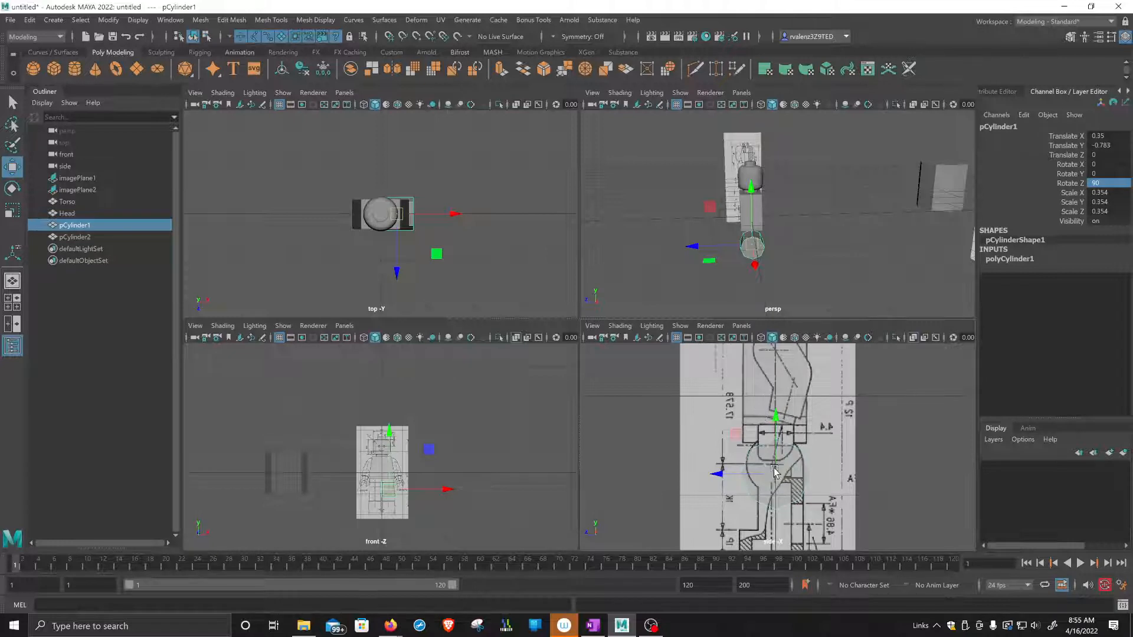
key("r")
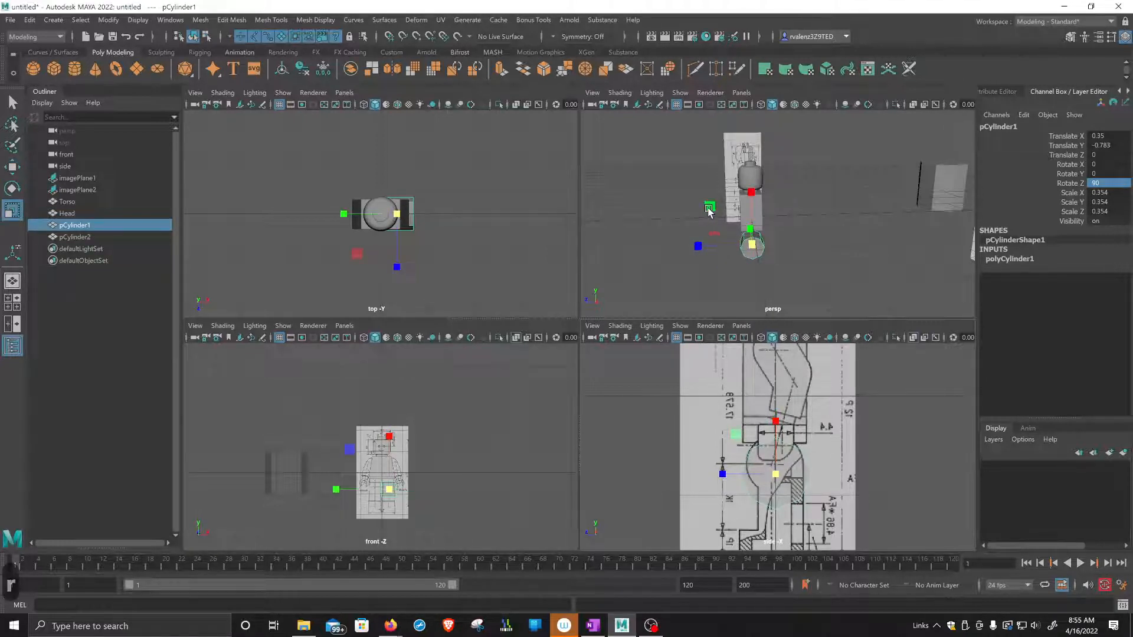
left_click_drag(709, 208, 724, 214, "alt")
scroll(832, 508, "up", 5)
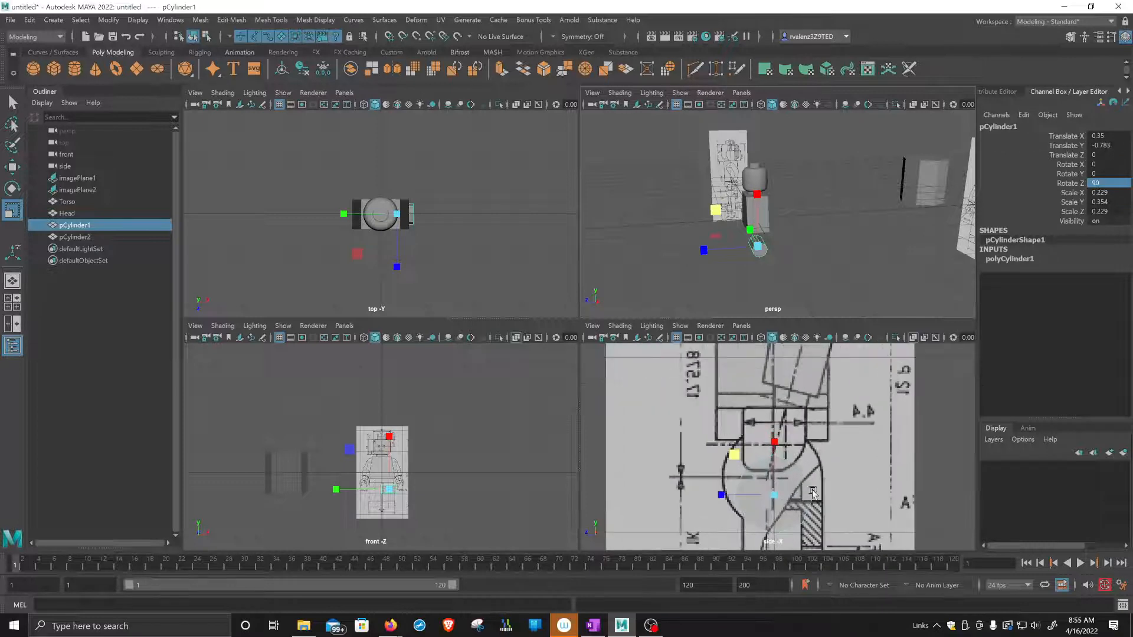
middle_click_drag(832, 507, 817, 438, "alt")
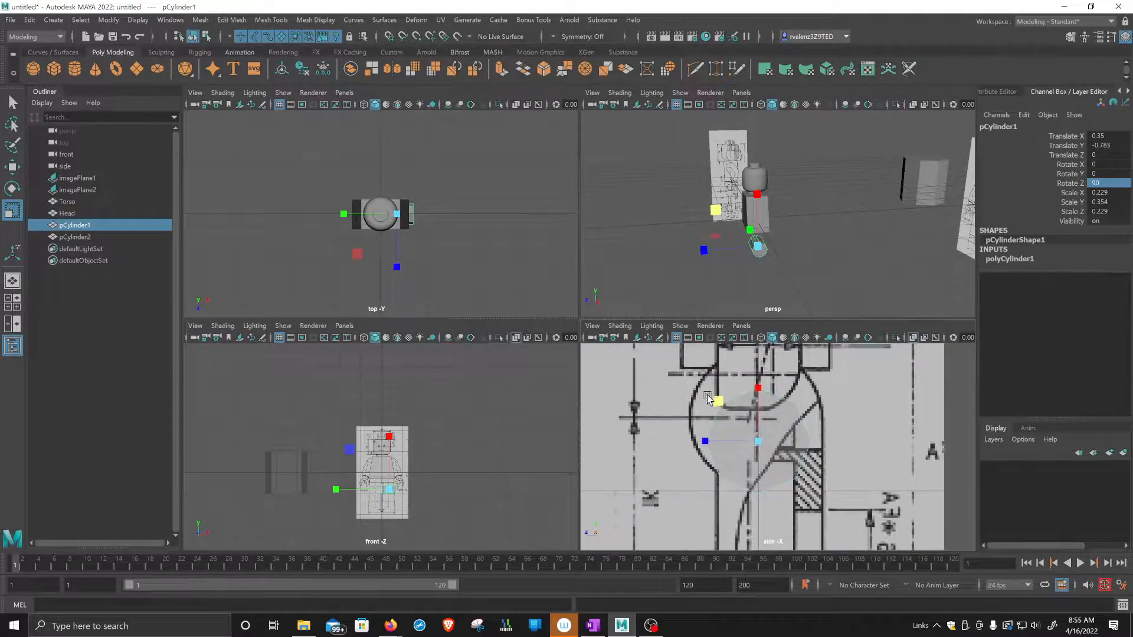
key("w")
left_click_drag(760, 441, 756, 419)
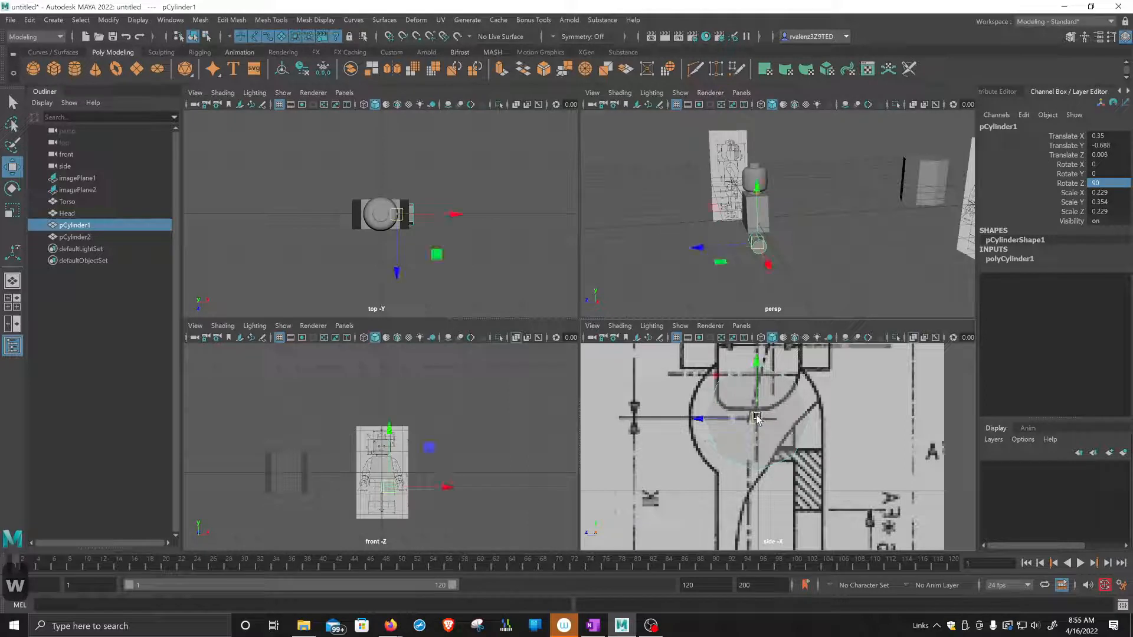
key("r")
left_click_drag(716, 377, 706, 377)
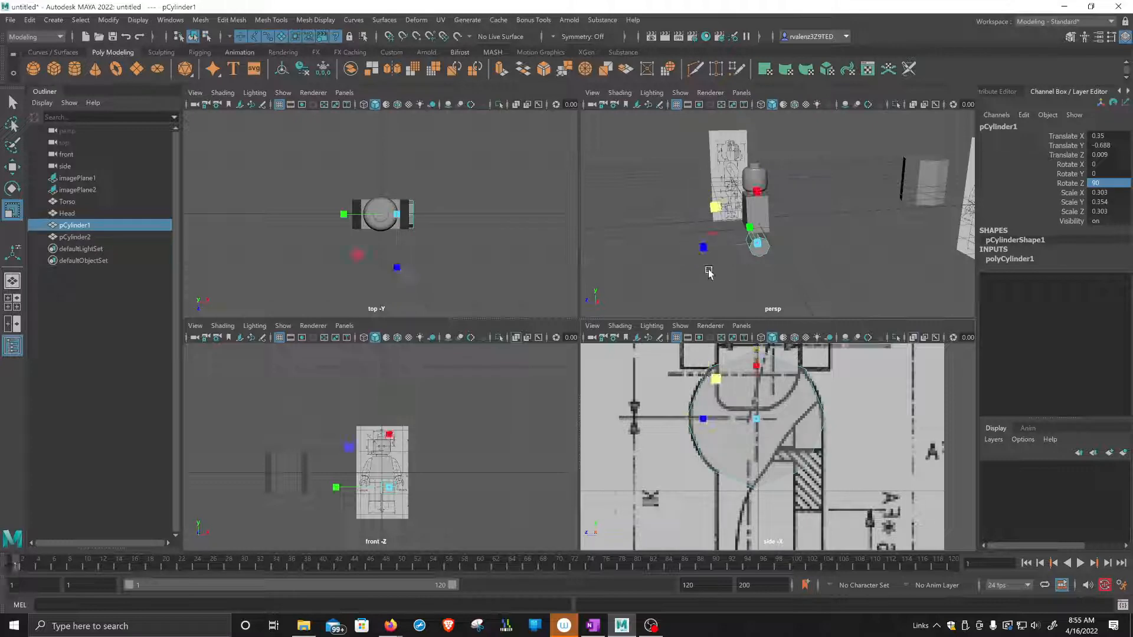
Fit the hip cylinder to the front reference's leg width, scaling Y to about 0.261 and moving it to about 0.322 in X.
left_click_drag(737, 252, 793, 254, "alt")
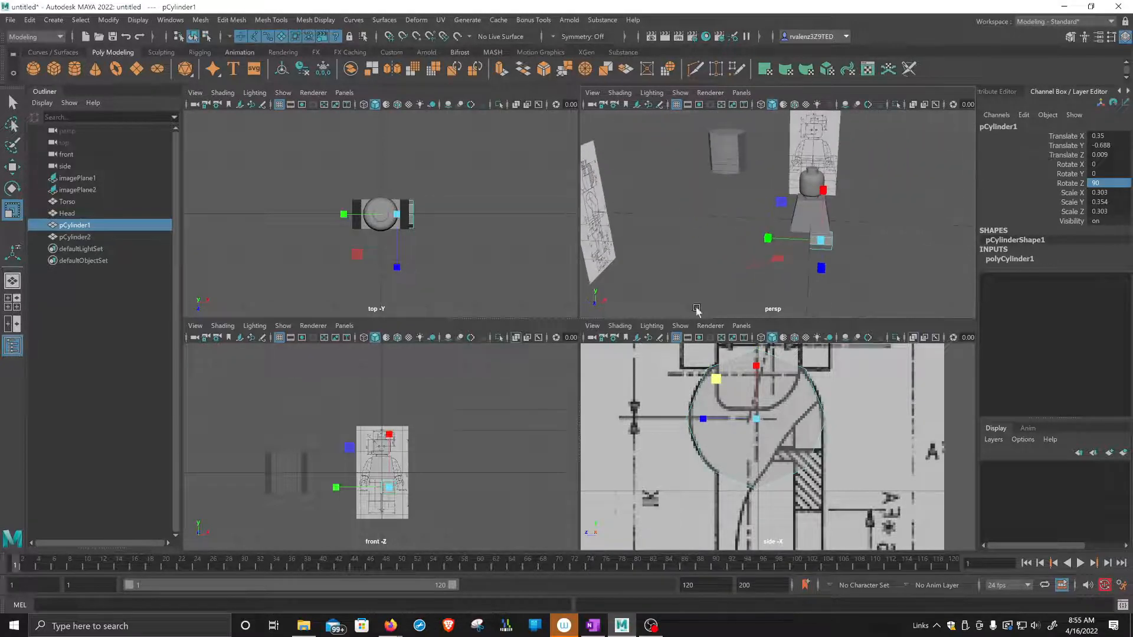
scroll(415, 511, "up", 3)
scroll(466, 389, "up", 8)
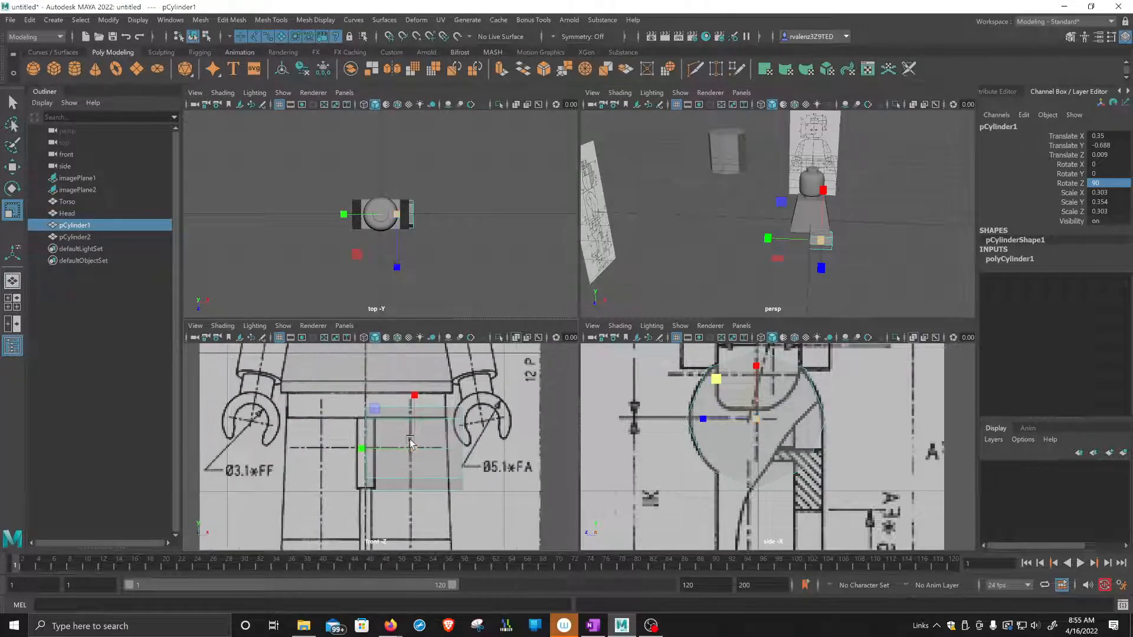
left_click_drag(366, 449, 376, 452)
key("w")
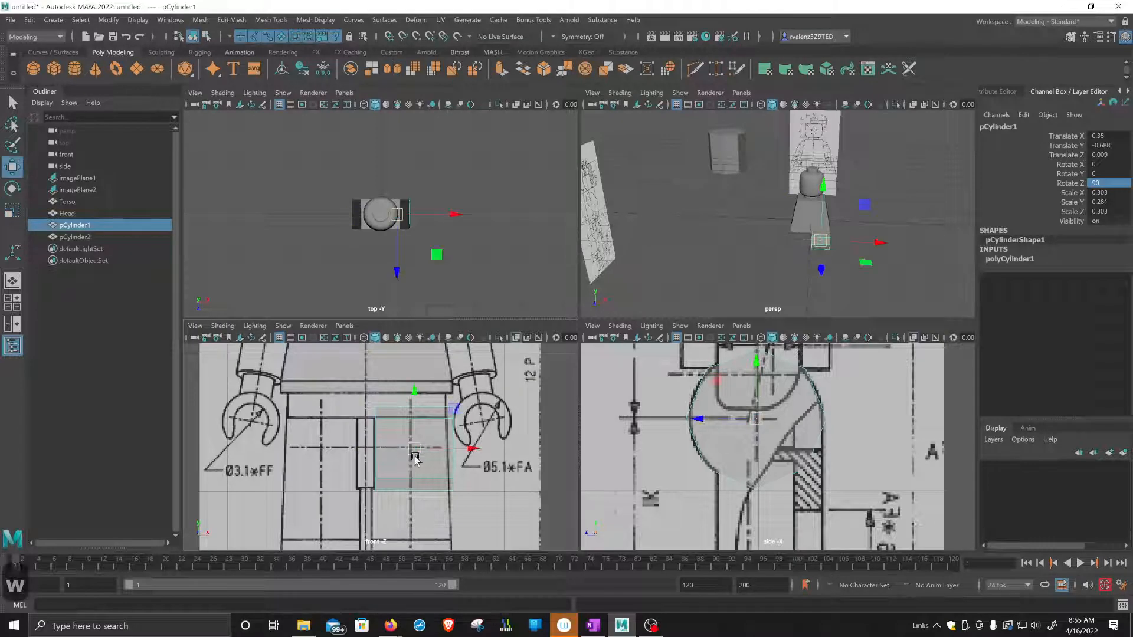
left_click_drag(472, 447, 471, 448)
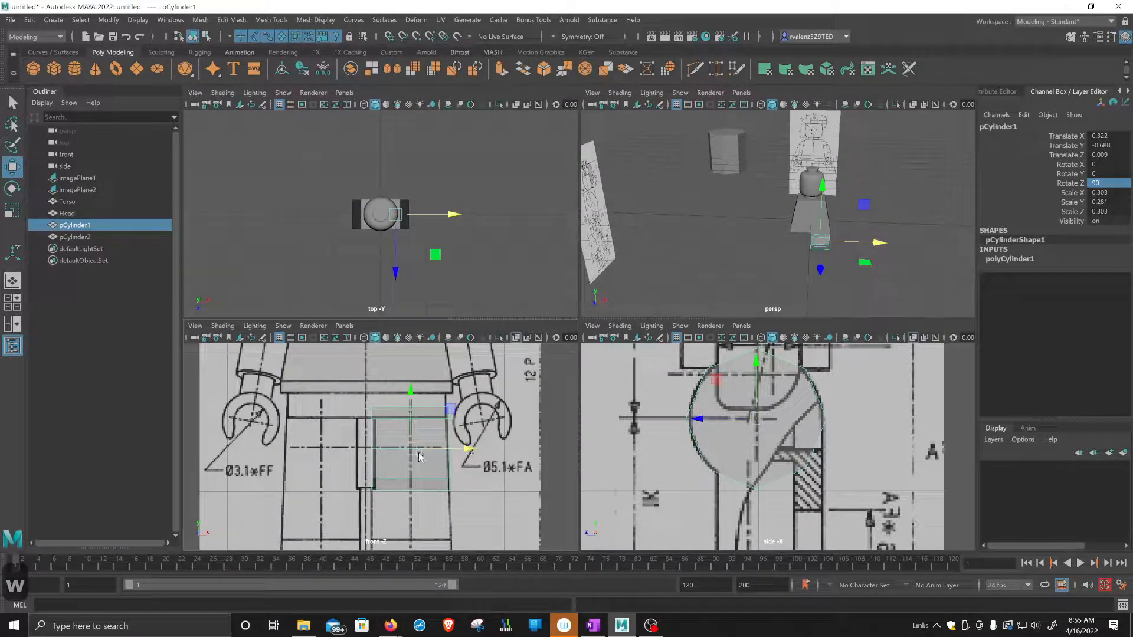
key("r")
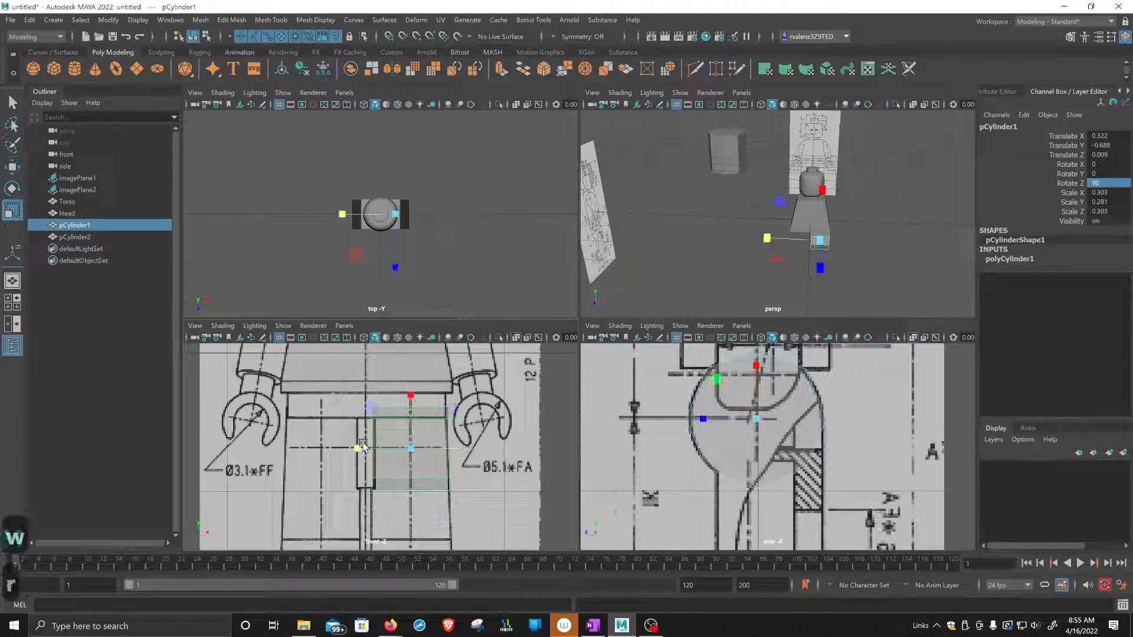
left_click_drag(354, 447, 361, 450)
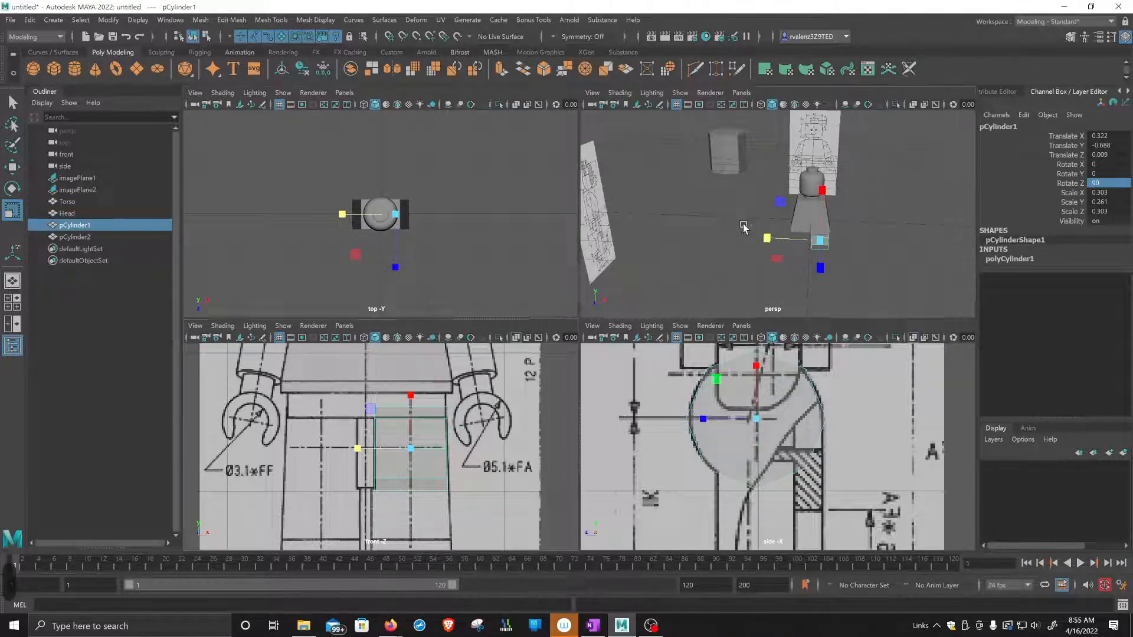
Examine the hip cylinder beneath the torso from several angles and compare it with the reference images.
key("space")
left_click_drag(688, 354, 674, 335, "alt")
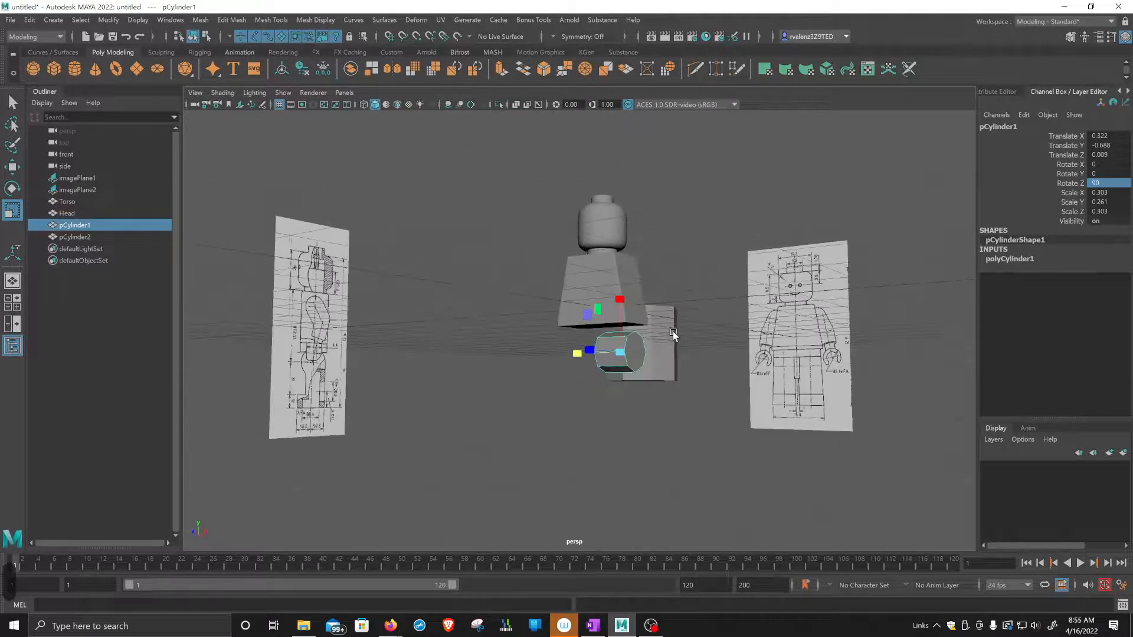
scroll(663, 371, "up", 4)
middle_click_drag(672, 382, 659, 335, "alt")
mouse_move(659, 335)
left_mouse_down("alt")
mouse_move(670, 352)
mouse_move(655, 347)
left_mouse_up("alt")
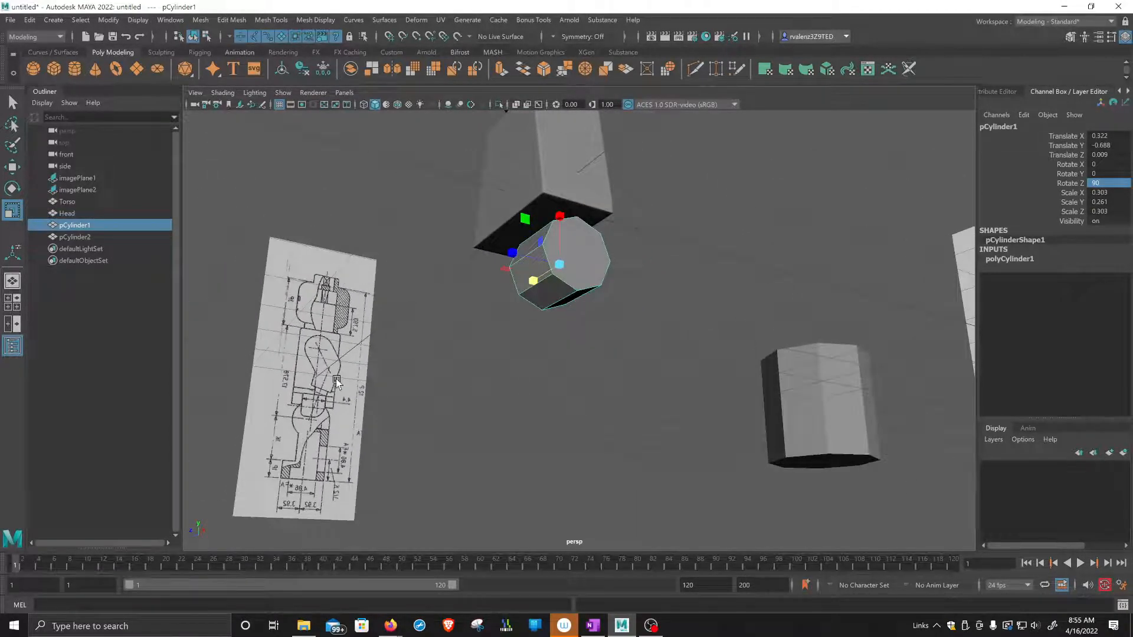
left_click_drag(338, 384, 358, 393, "alt")
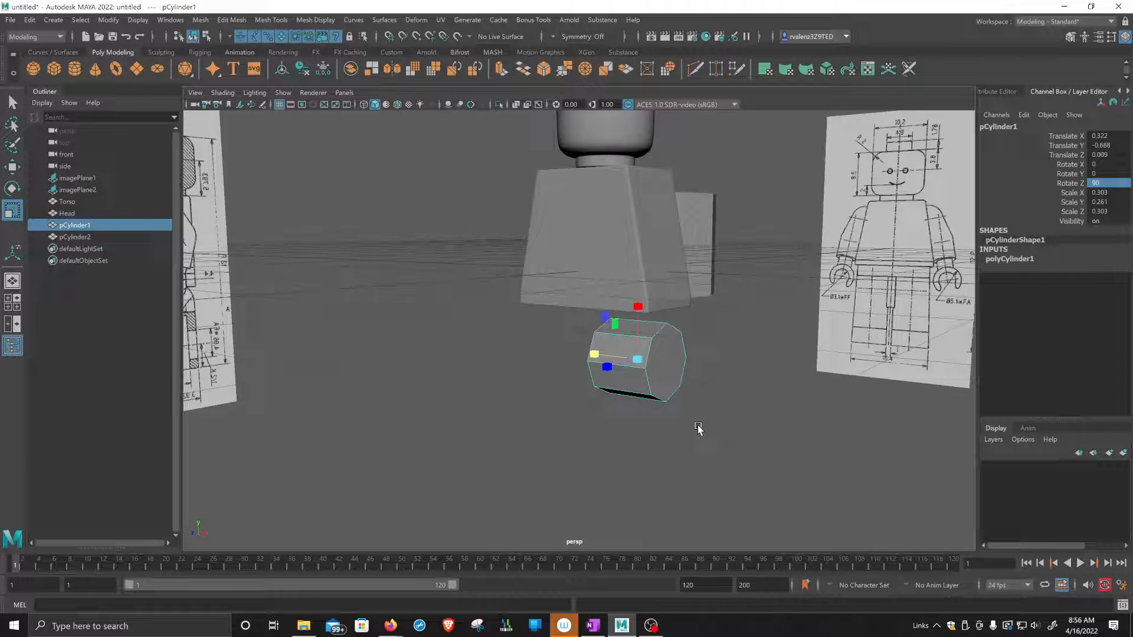
scroll(658, 319, "up", 4)
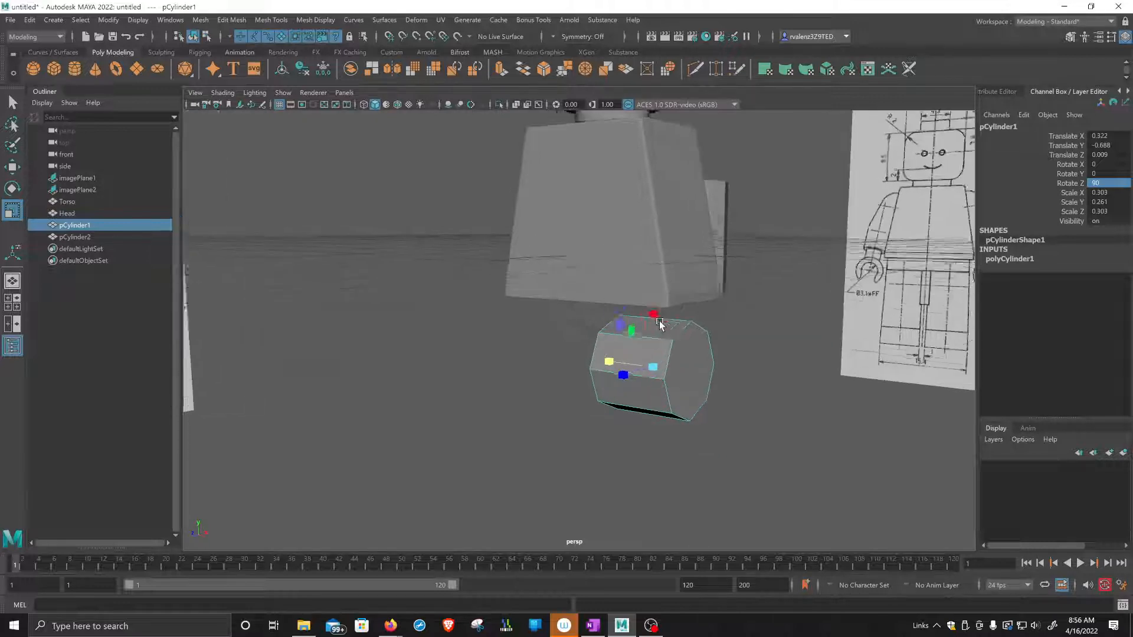
middle_click_drag(692, 247, 663, 404, "alt")
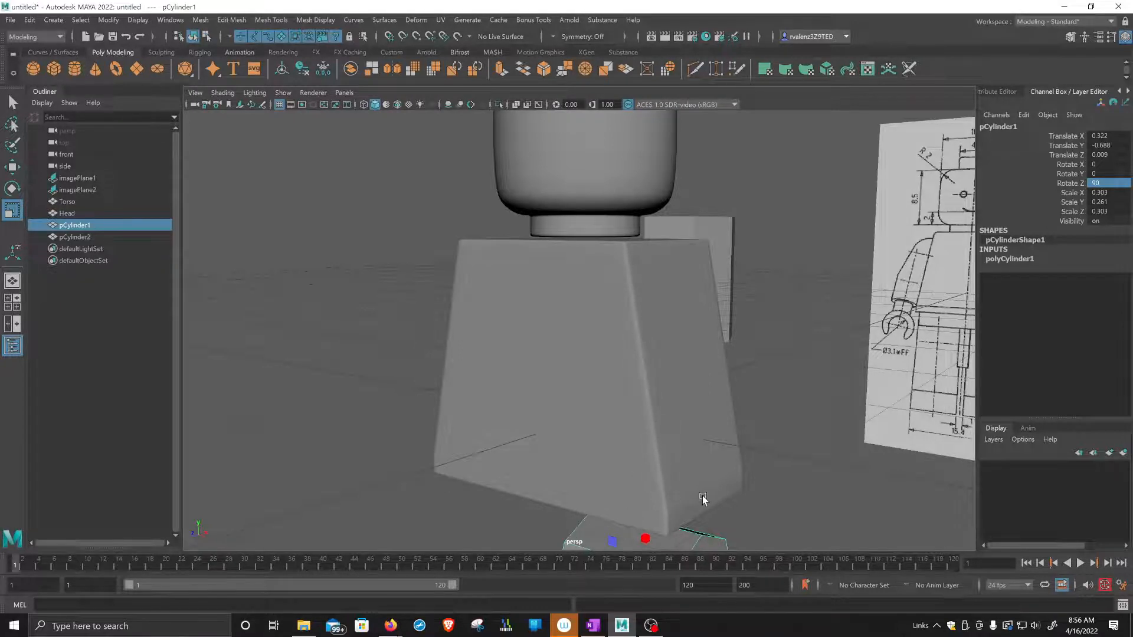
middle_click_drag(705, 499, 696, 316, "alt")
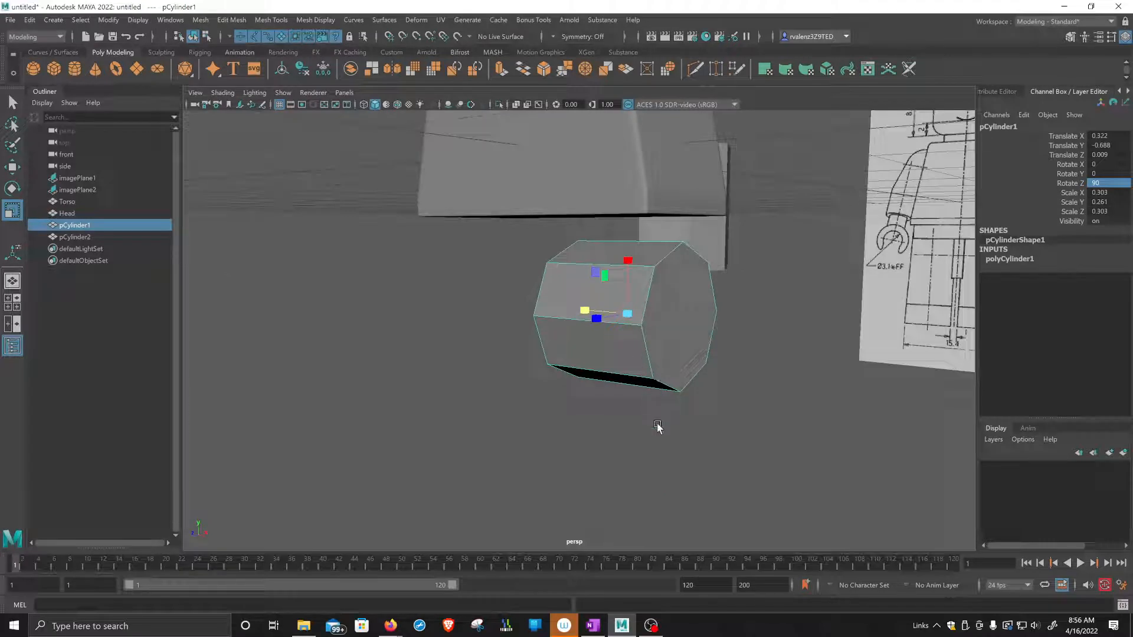
left_click_drag(660, 488, 663, 409, "alt")
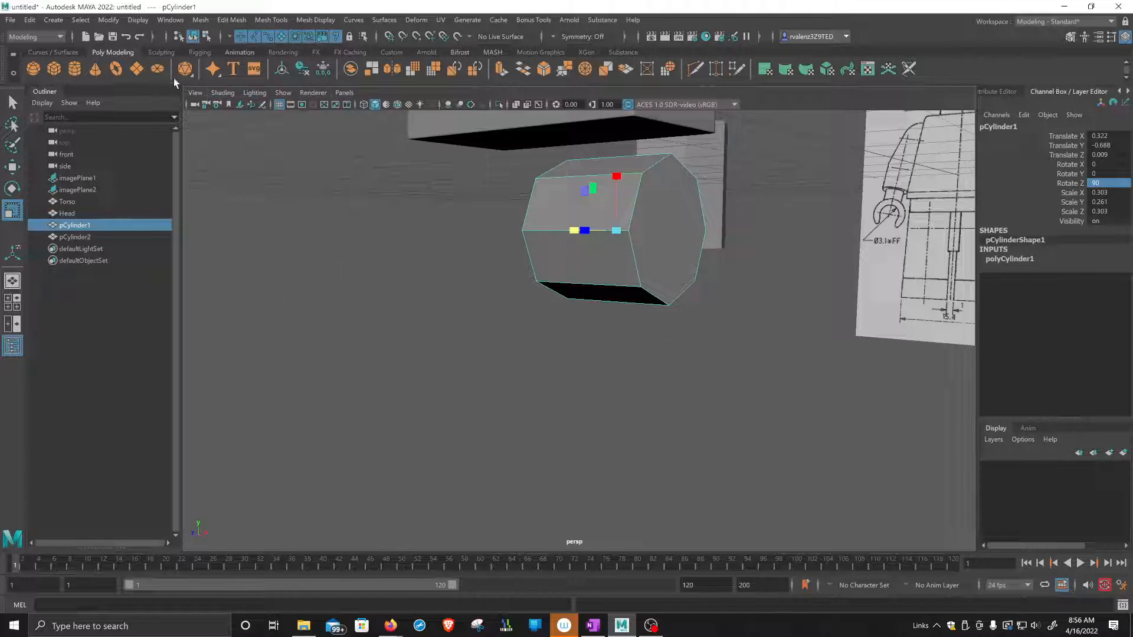
Create a polygon cube and move it below the hip cylinder, to about -1.343 in Y.
left_click(54, 70)
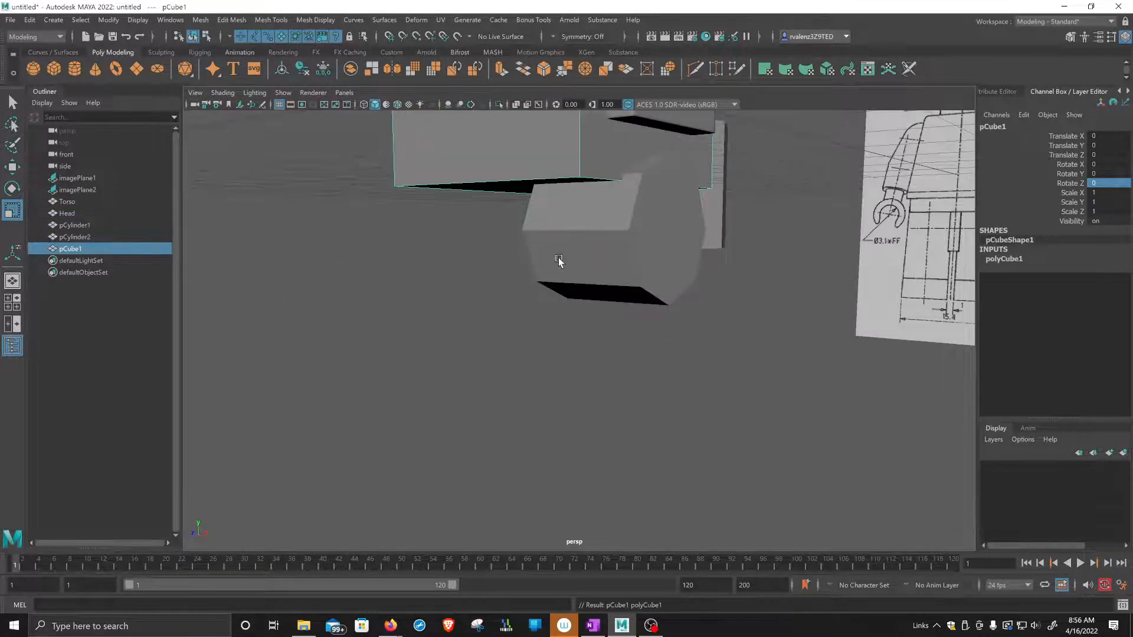
key("f")
key("w")
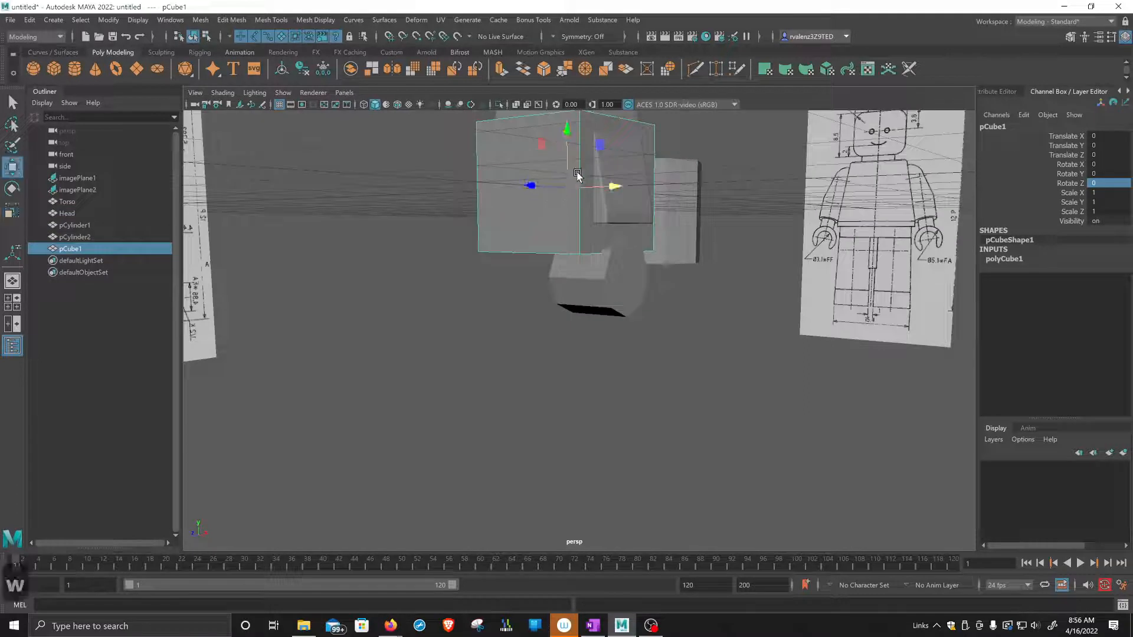
left_click_drag(568, 125, 571, 295)
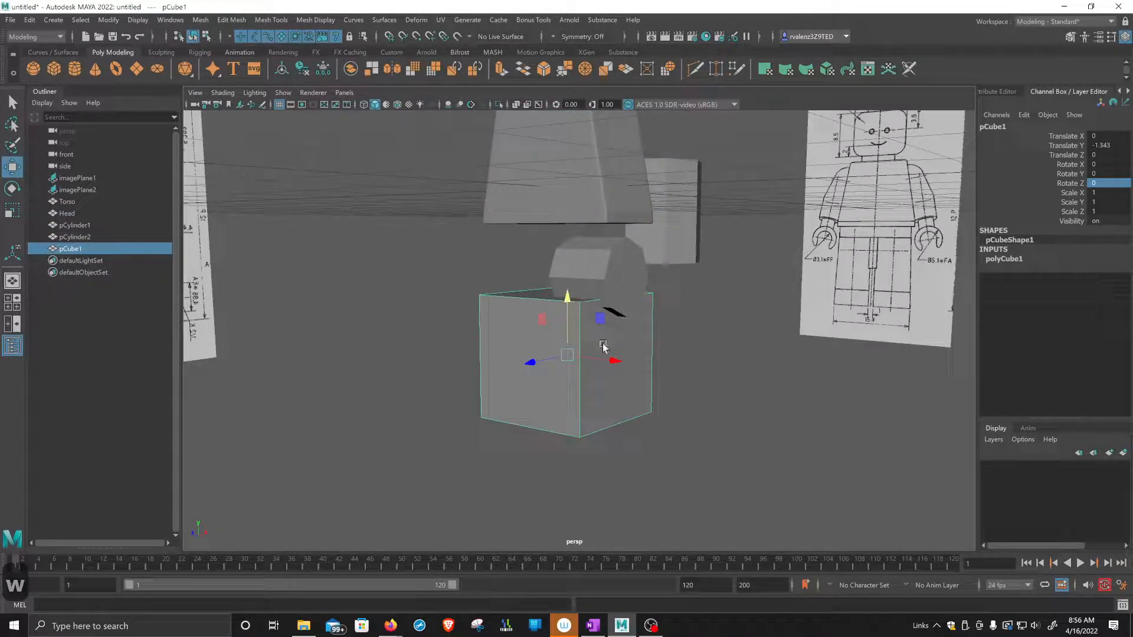
Fit the cube beneath the hip cylinder, moving it to about 0.325 in X and scaling it to about 0.509, 1.347 and 0.552 in X, Y and Z.
left_click_drag(616, 364, 652, 367)
key("r")
key("w")
scroll(625, 301, "up", 5)
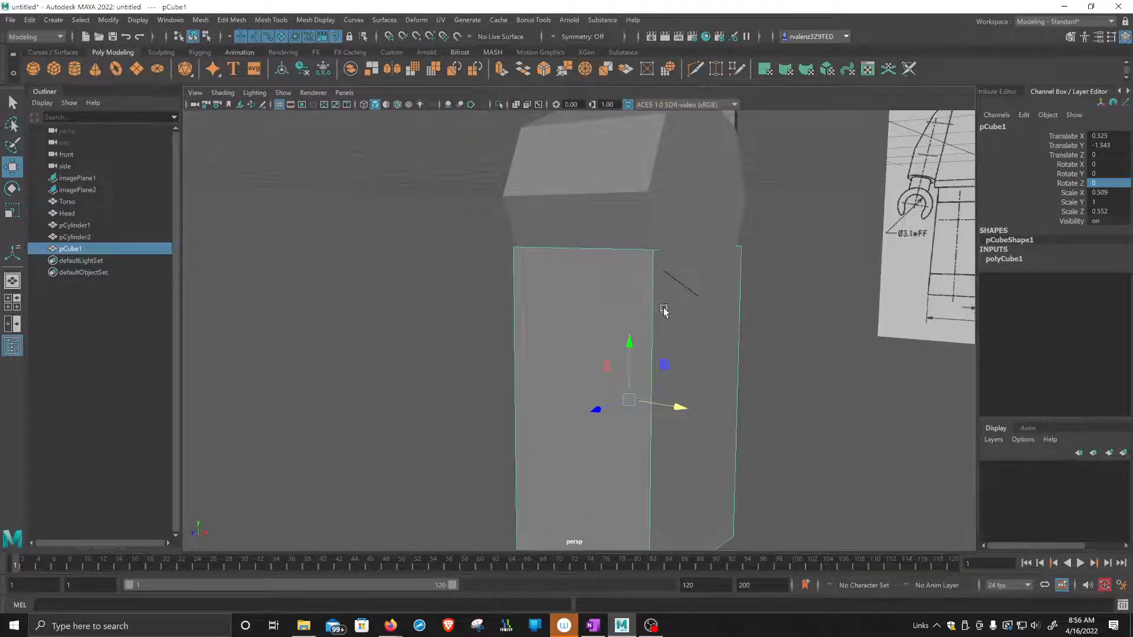
key("r")
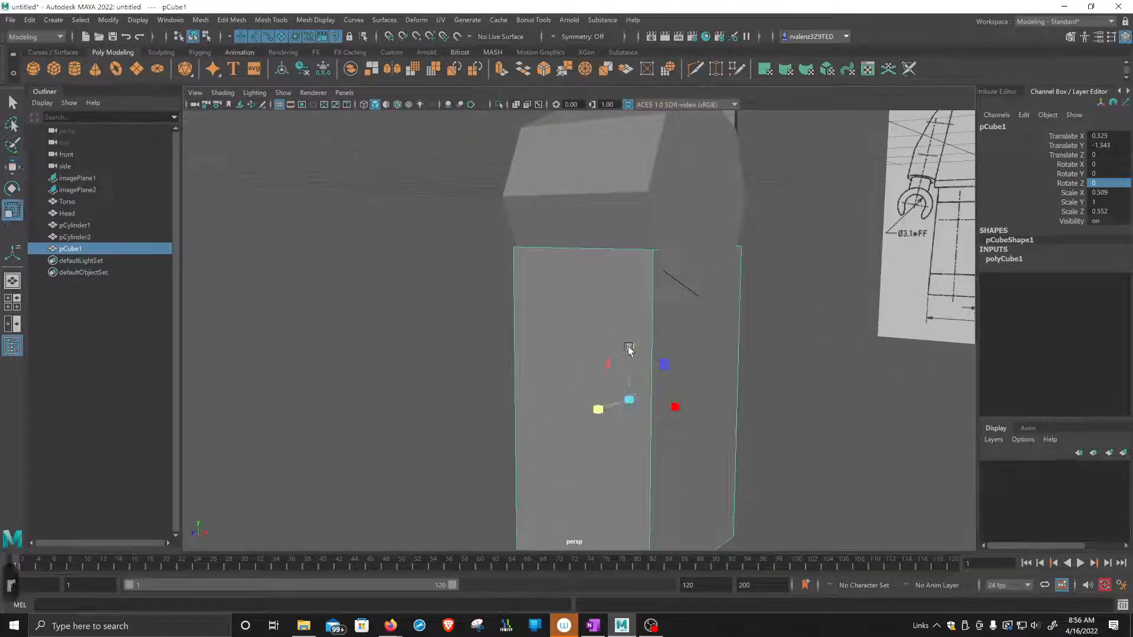
left_click_drag(629, 352, 647, 329)
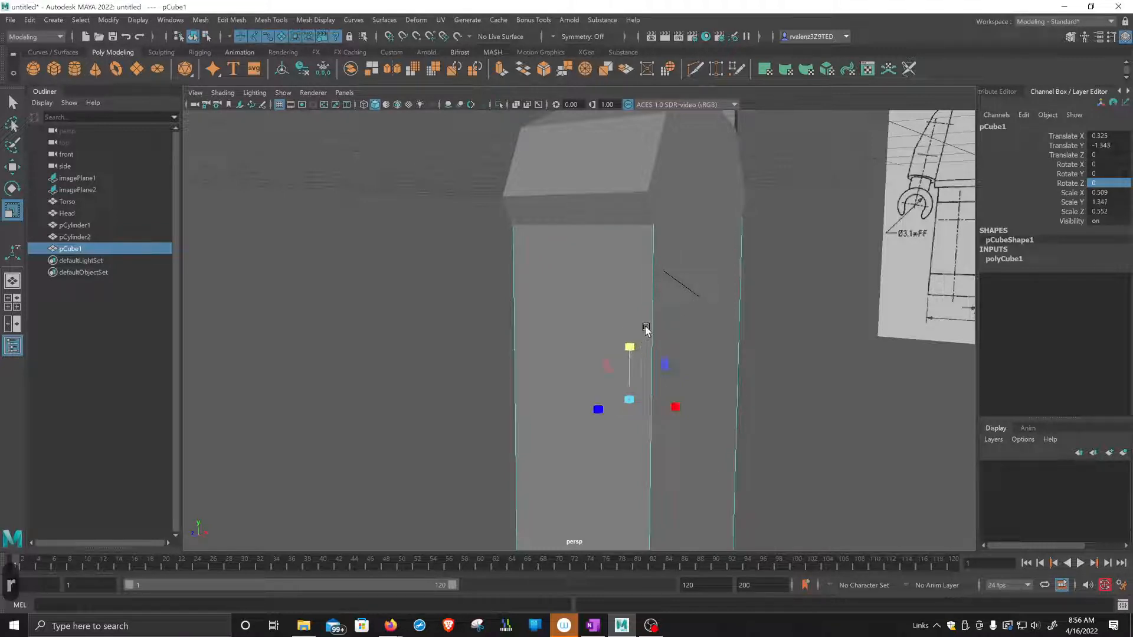
mouse_move(700, 303)
left_mouse_down("alt")
mouse_move(696, 321)
mouse_move(691, 308)
left_mouse_up("alt")
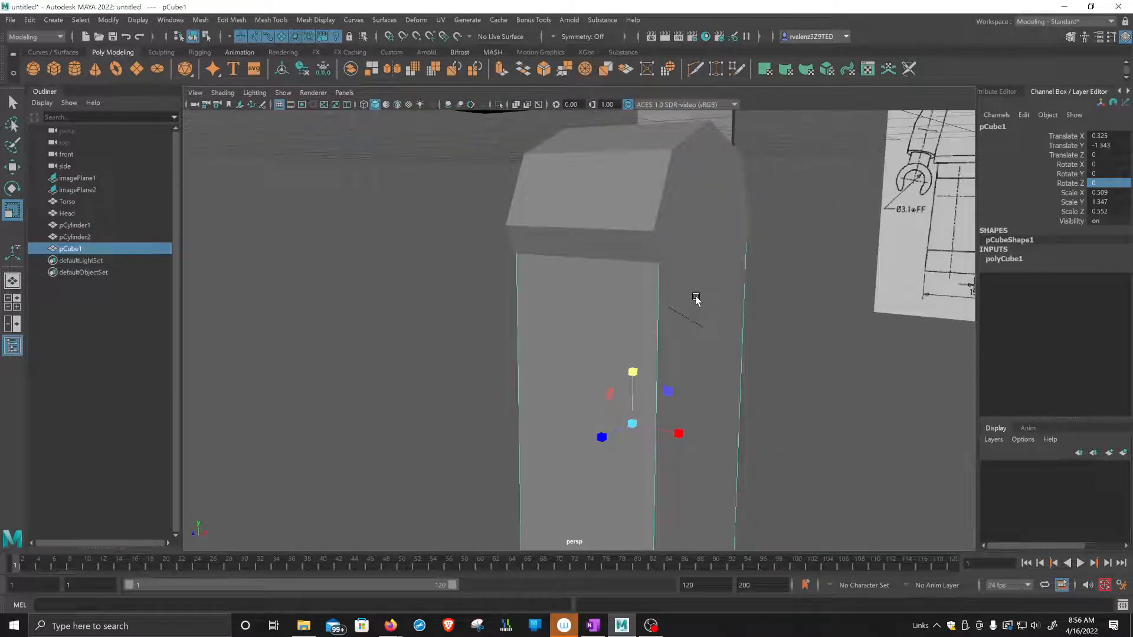
Preview the leg cube and the hip cylinder with smooth mesh display.
key("3")
left_click(691, 260)
key("3")
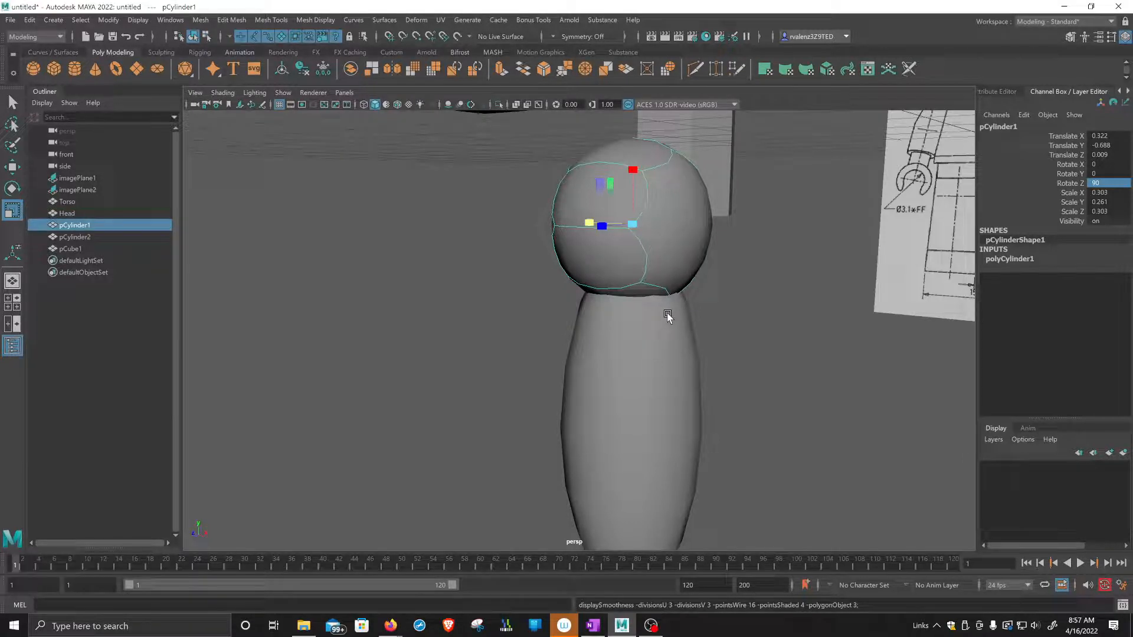
Delete the leg cube and return the hip cylinder to its unsmoothed display.
left_click(651, 378)
key("Delete")
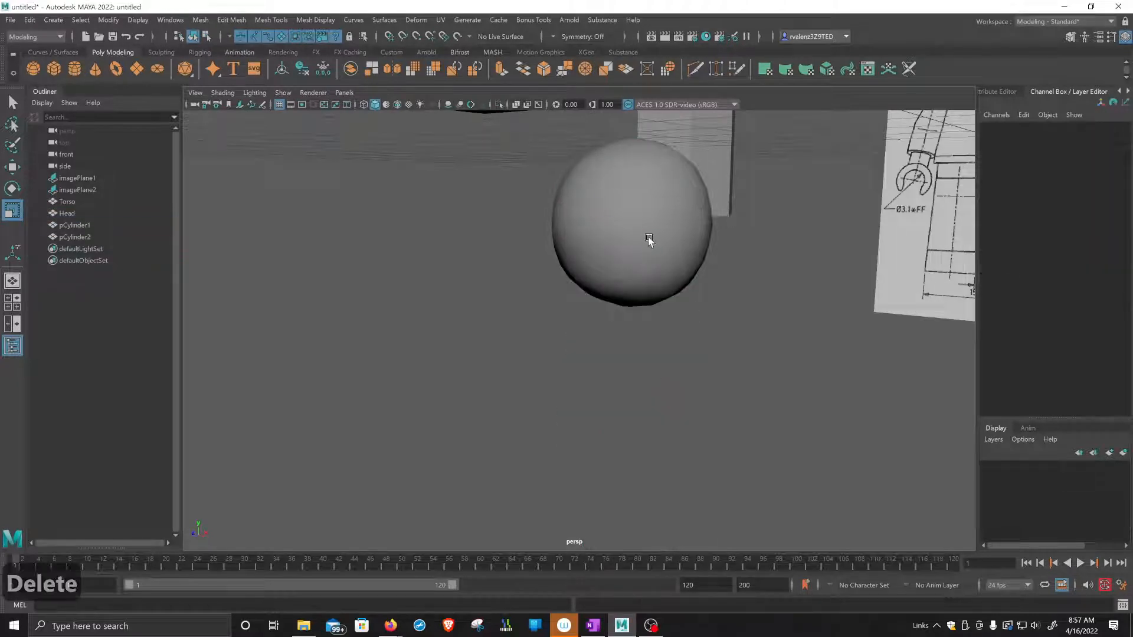
left_click(649, 238)
key("1")
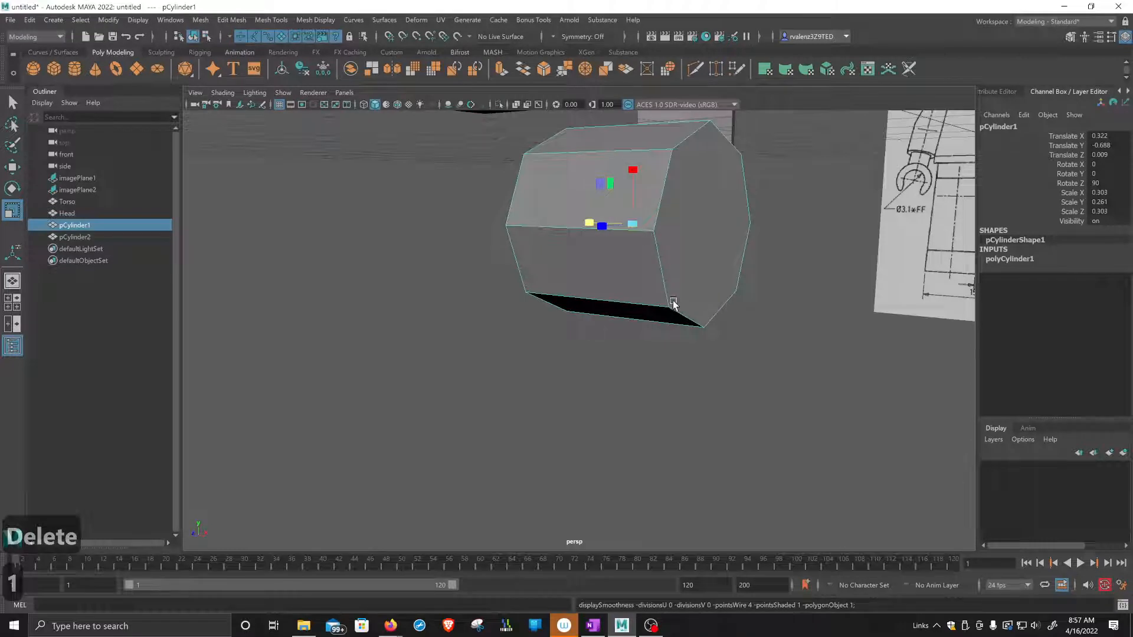
Select the two bottom faces and the adjacent rear face of the hip cylinder.
left_click_drag(667, 344, 728, 346, "alt")
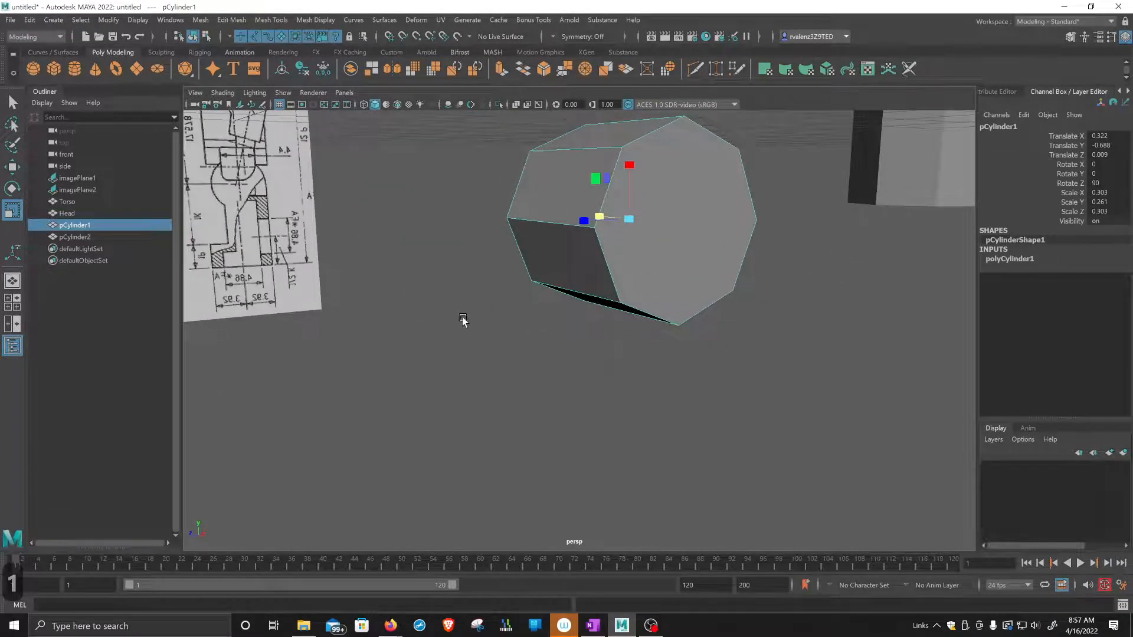
left_click_drag(462, 321, 590, 307, "alt")
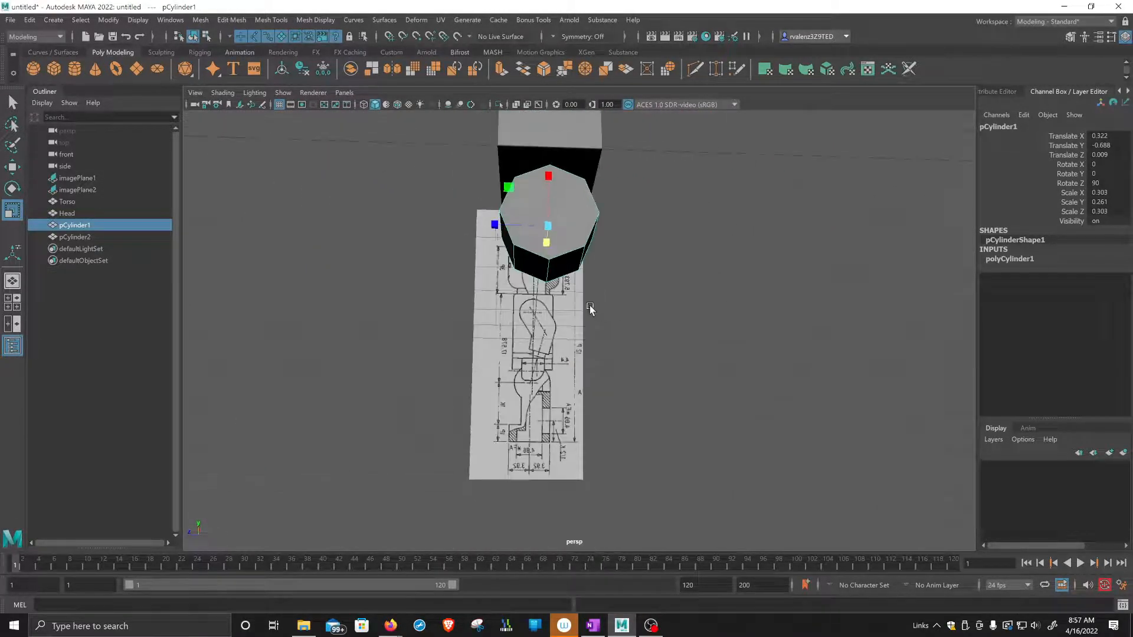
right_click_drag(534, 273, 534, 298)
left_click(530, 261)
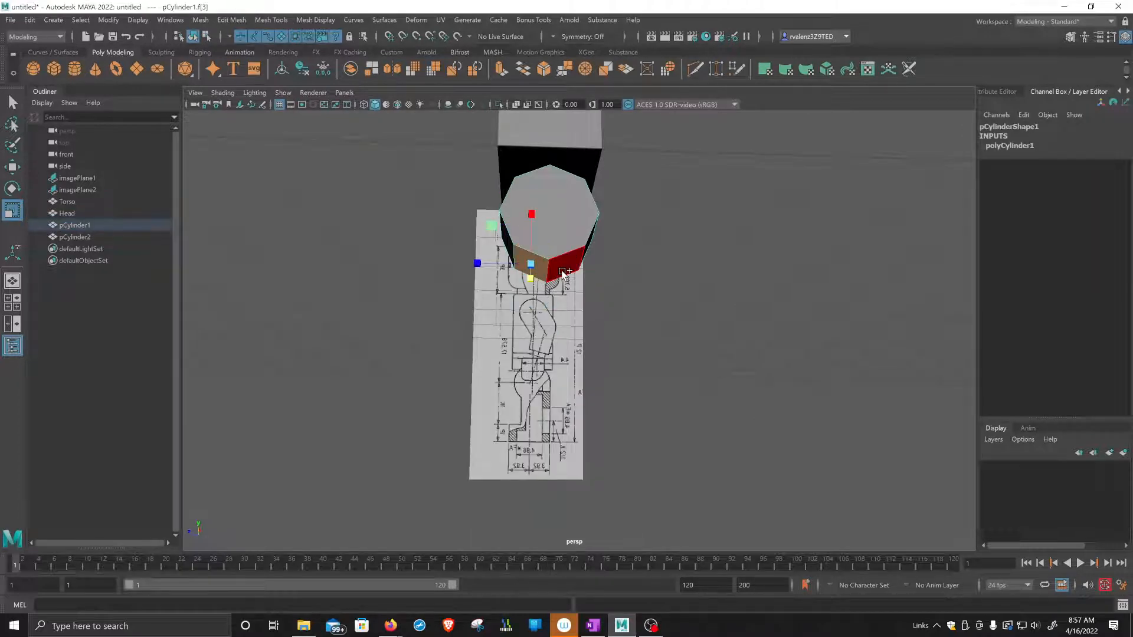
left_click(562, 271, "shift")
left_click_drag(631, 295, 626, 296, "alt")
left_click(543, 251, "shift")
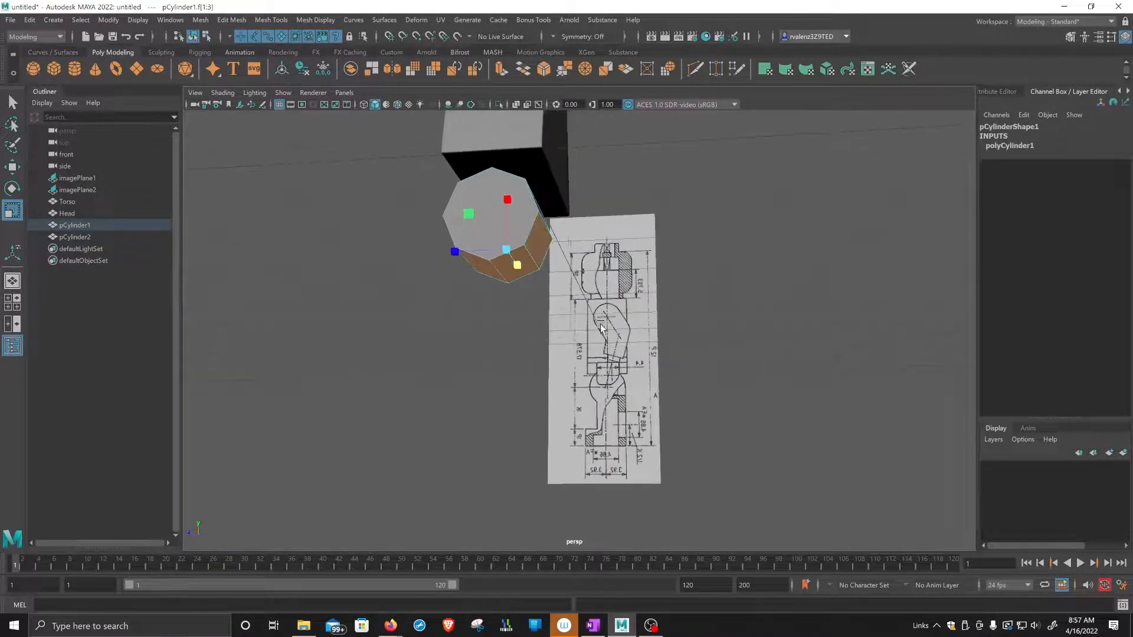
mouse_move(599, 342)
left_mouse_down("alt")
mouse_move(616, 346)
mouse_move(599, 347)
left_mouse_up("alt")
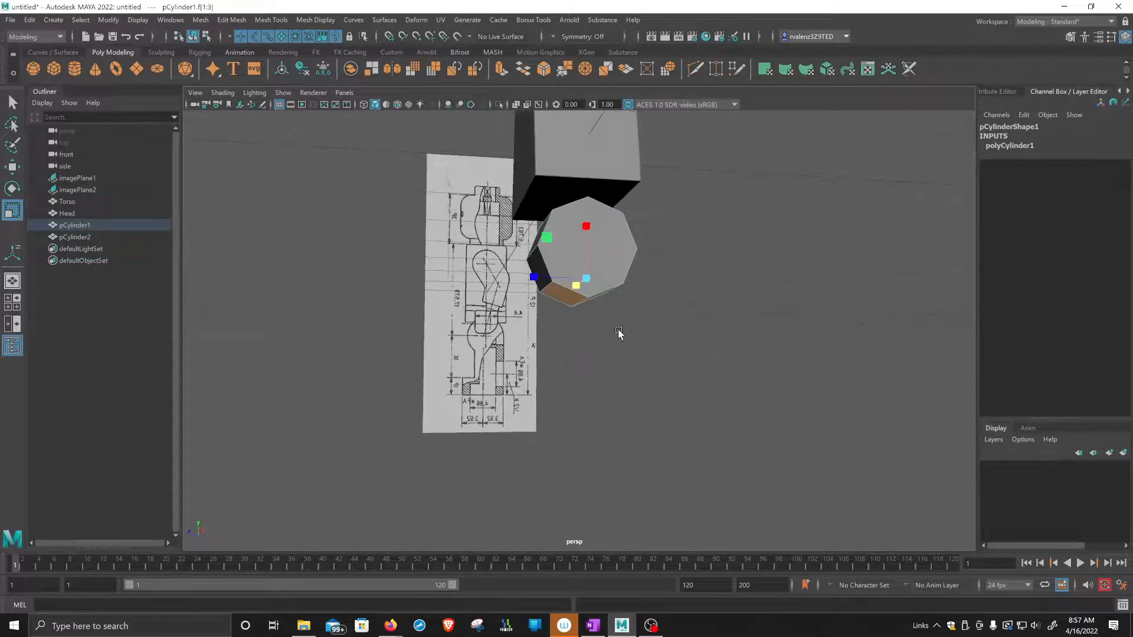
Switch to the four-view layout, clear the face selection, and examine the cylinder's lower faces against the side reference.
key("space")
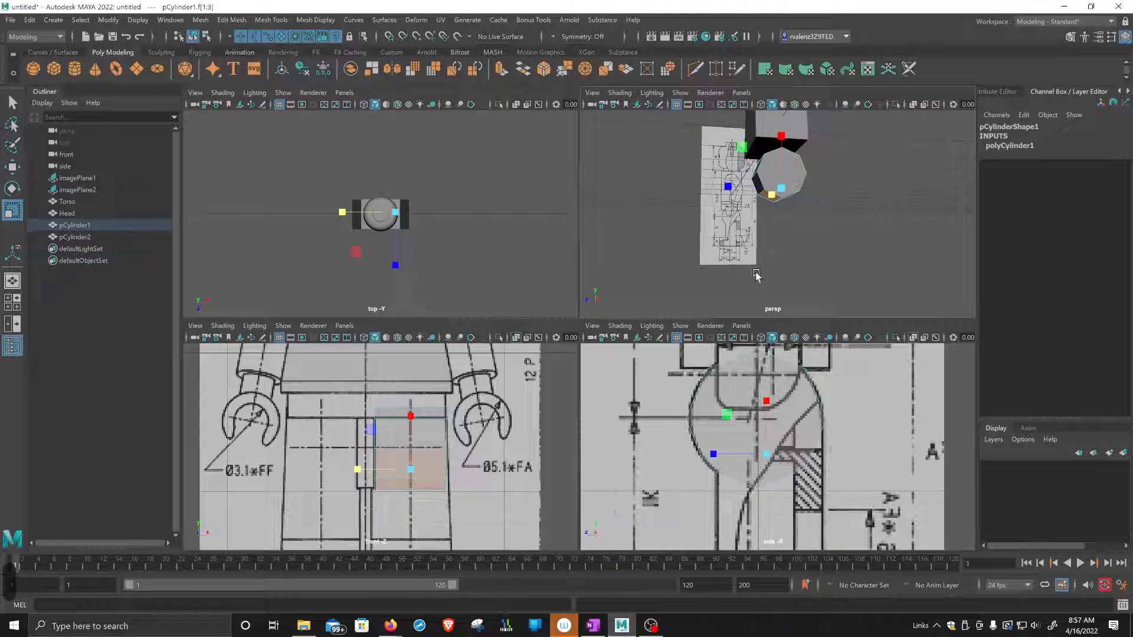
left_click_drag(762, 276, 752, 262, "alt")
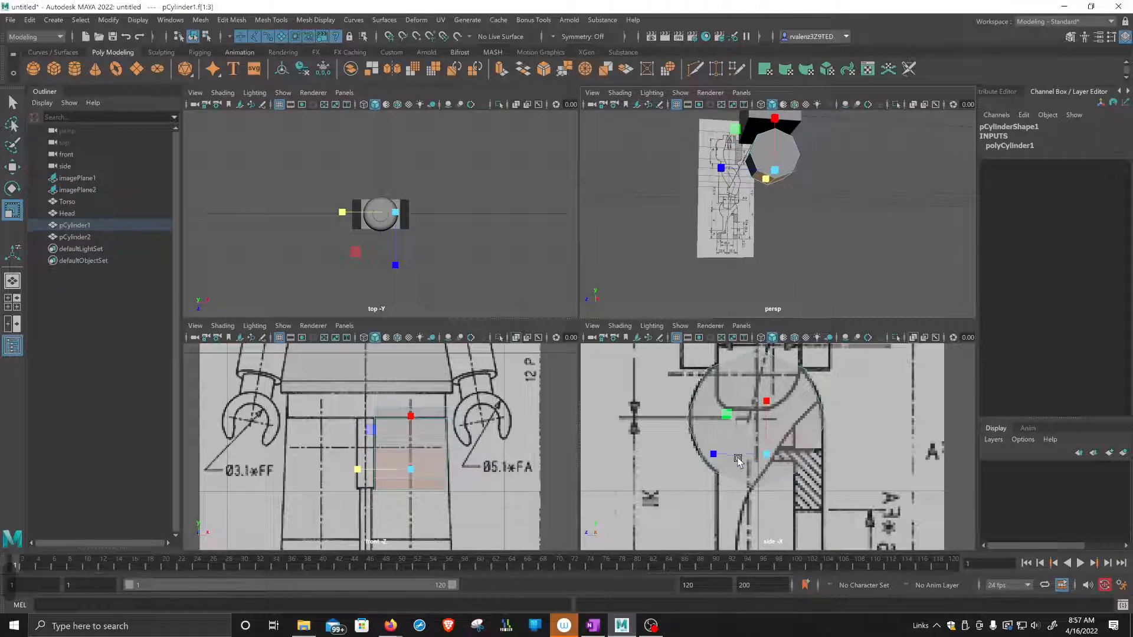
scroll(737, 459, "up", 4)
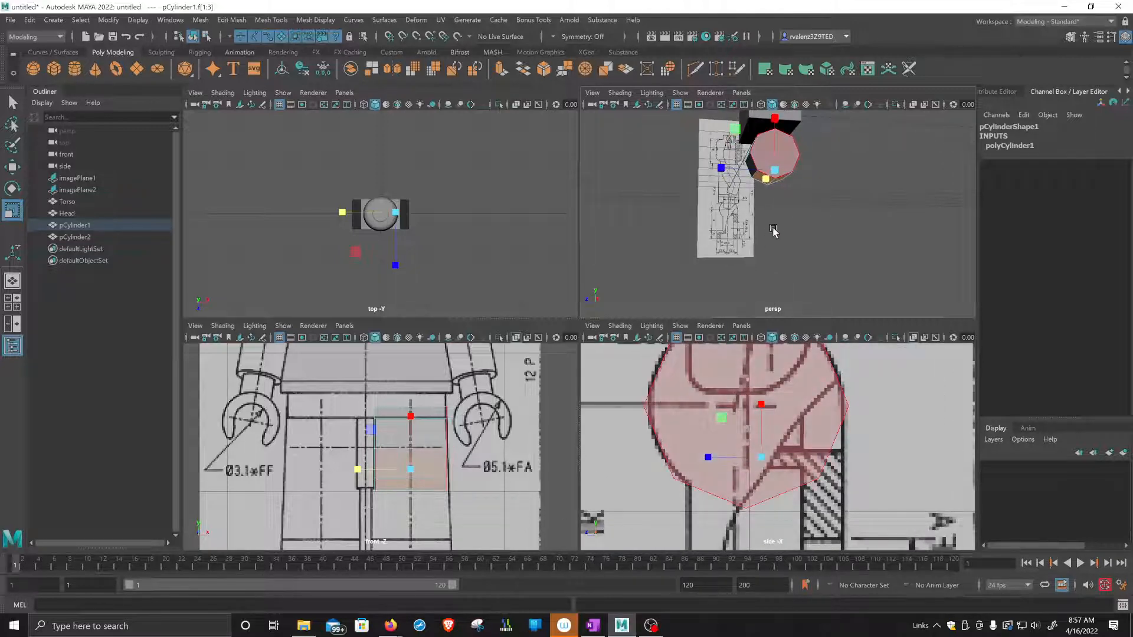
left_click_drag(774, 234, 790, 201, "alt")
middle_click_drag(788, 181, 791, 234, "alt")
left_click(856, 223)
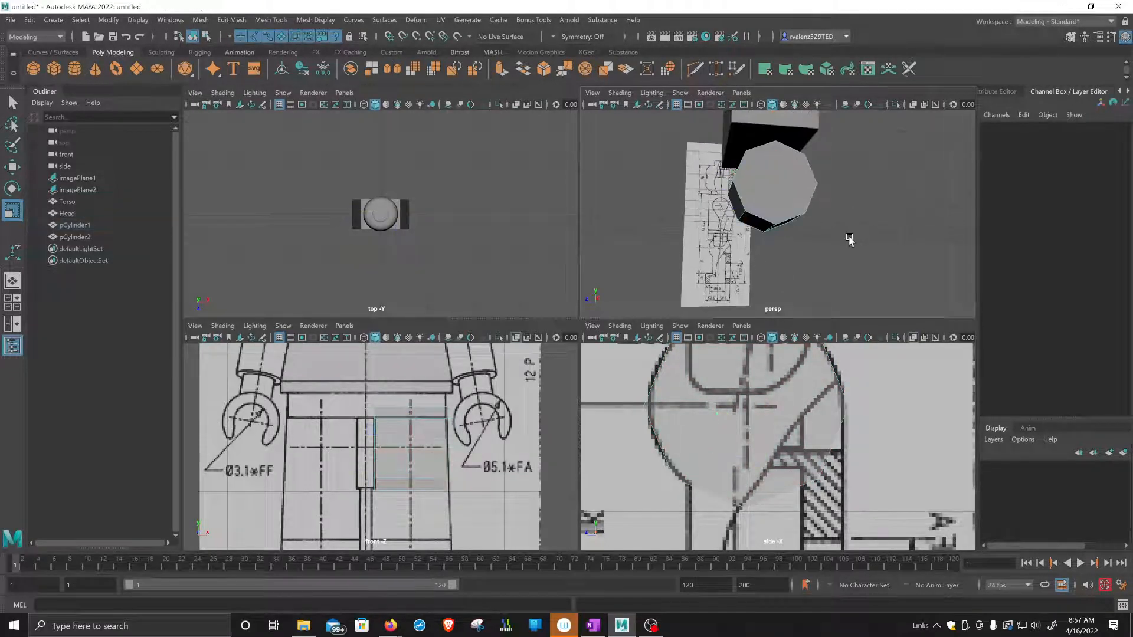
left_click_drag(850, 240, 848, 234, "alt")
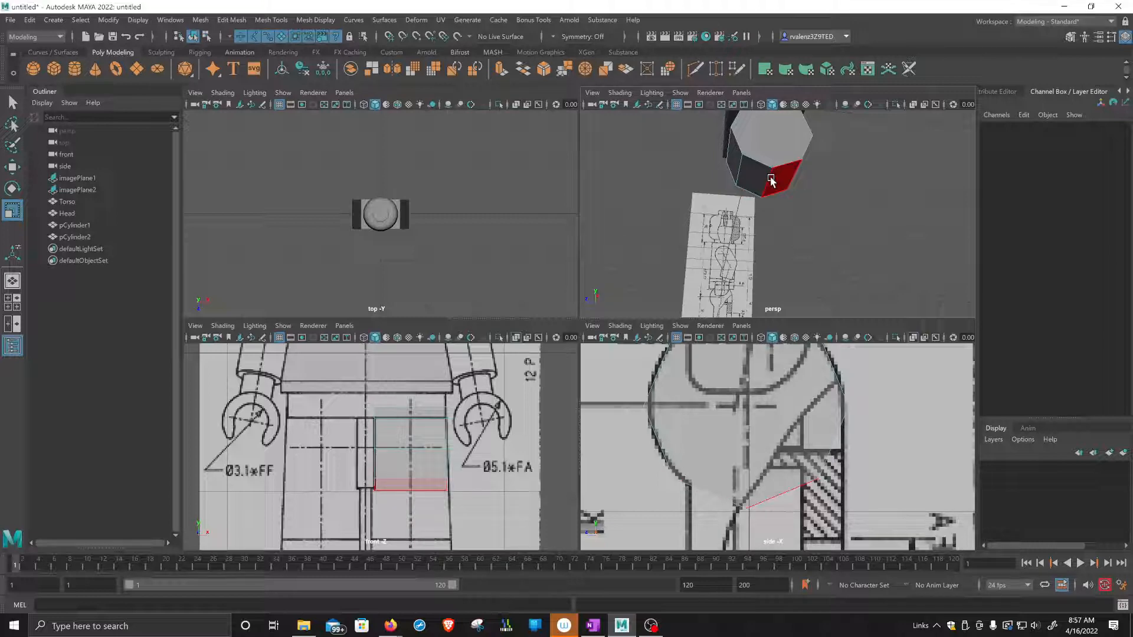
left_click_drag(771, 176, 764, 175, "alt")
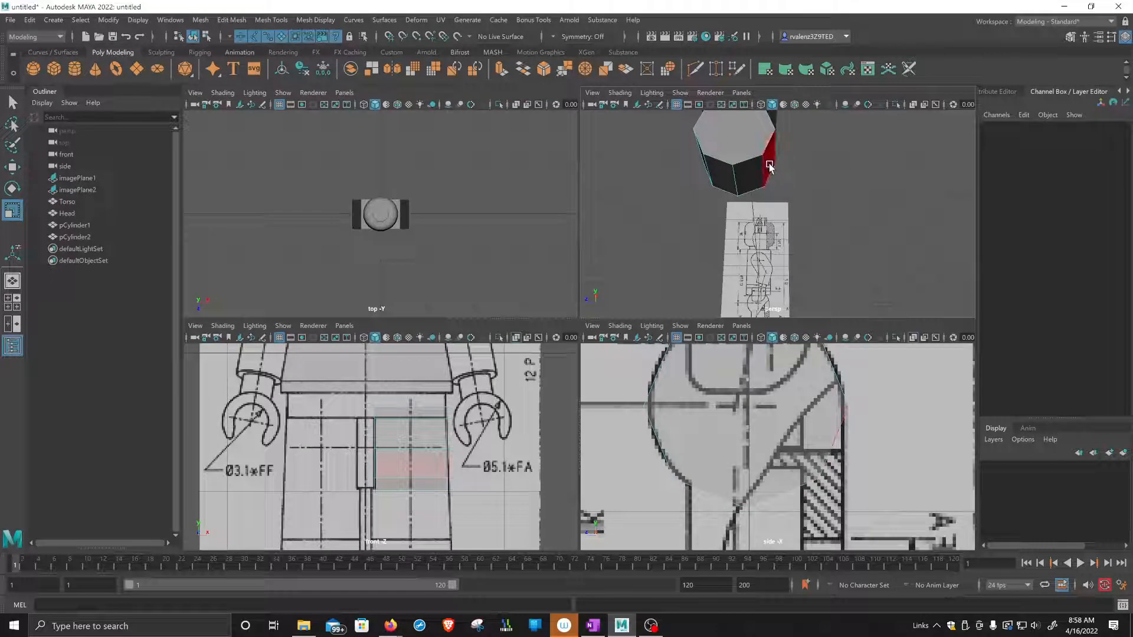
scroll(805, 204, "down", 2)
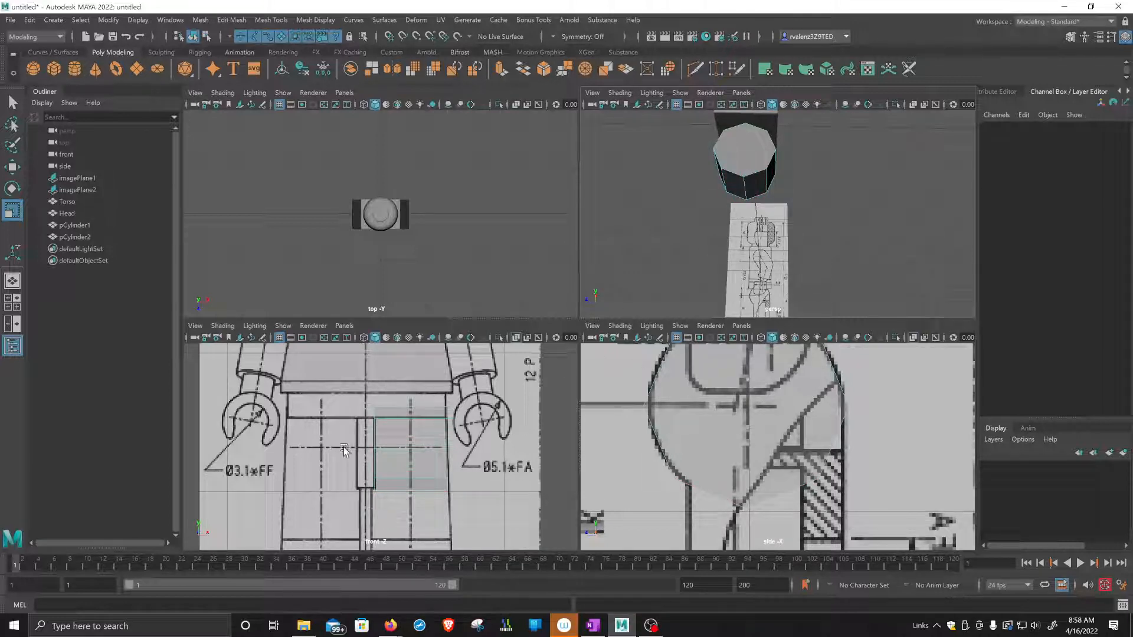
Extrude the hip cylinder's two bottom faces and adjacent rear face together.
left_click(755, 187)
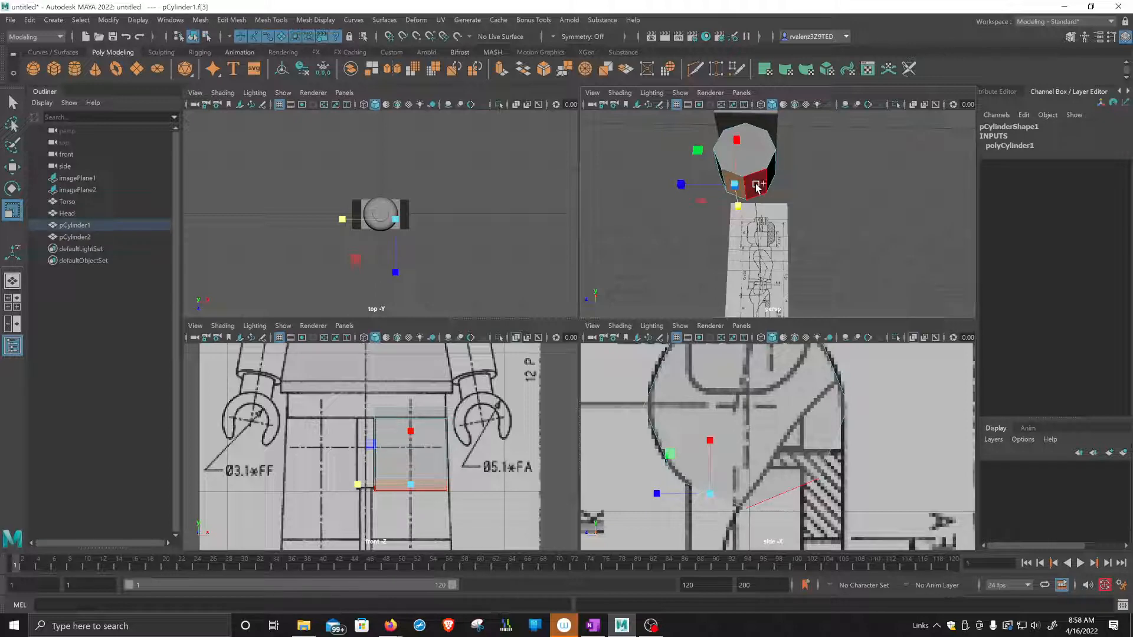
left_click(757, 187, "shift")
left_click(771, 178, "shift")
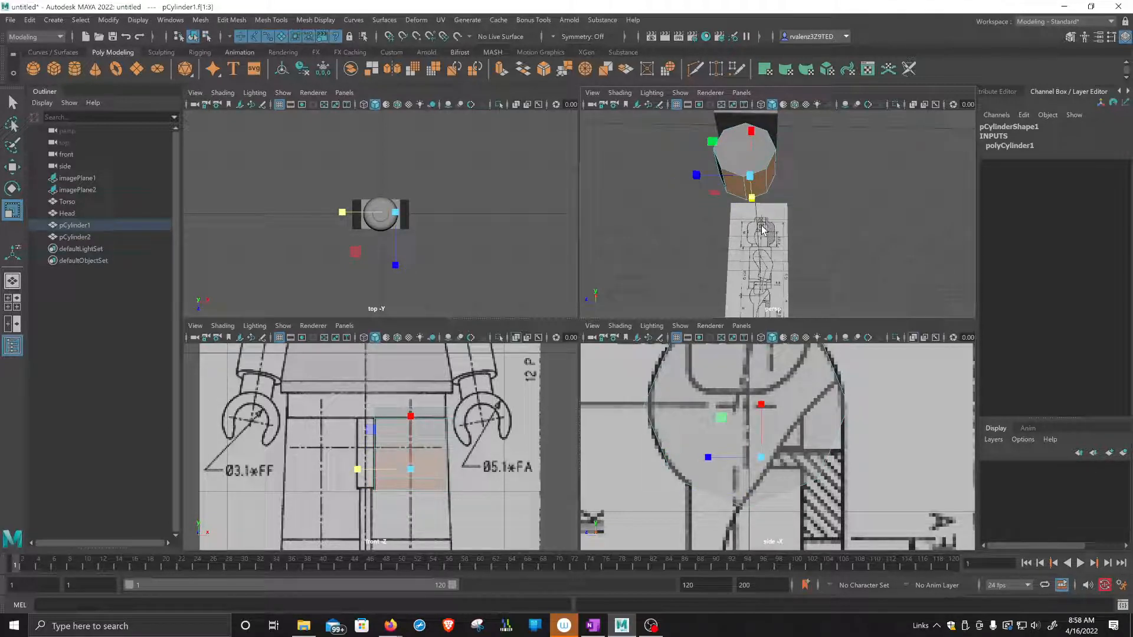
key("ctrl+e")
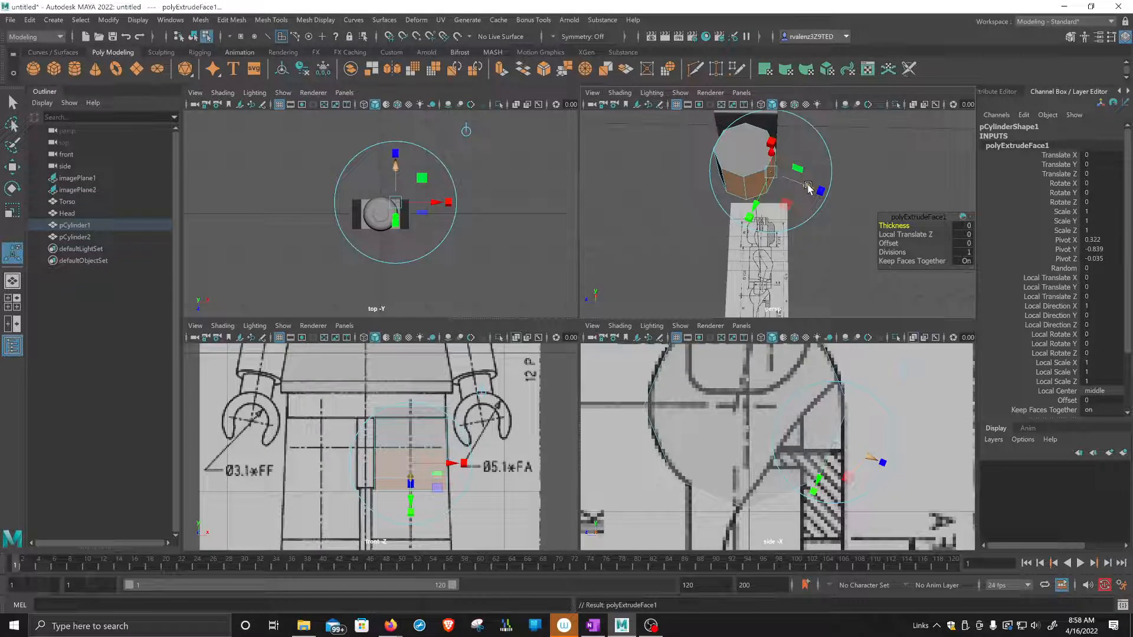
Try pulling the extruded faces outward with a local Z translation of about 0.631, and undo it.
left_click_drag(808, 187, 866, 217)
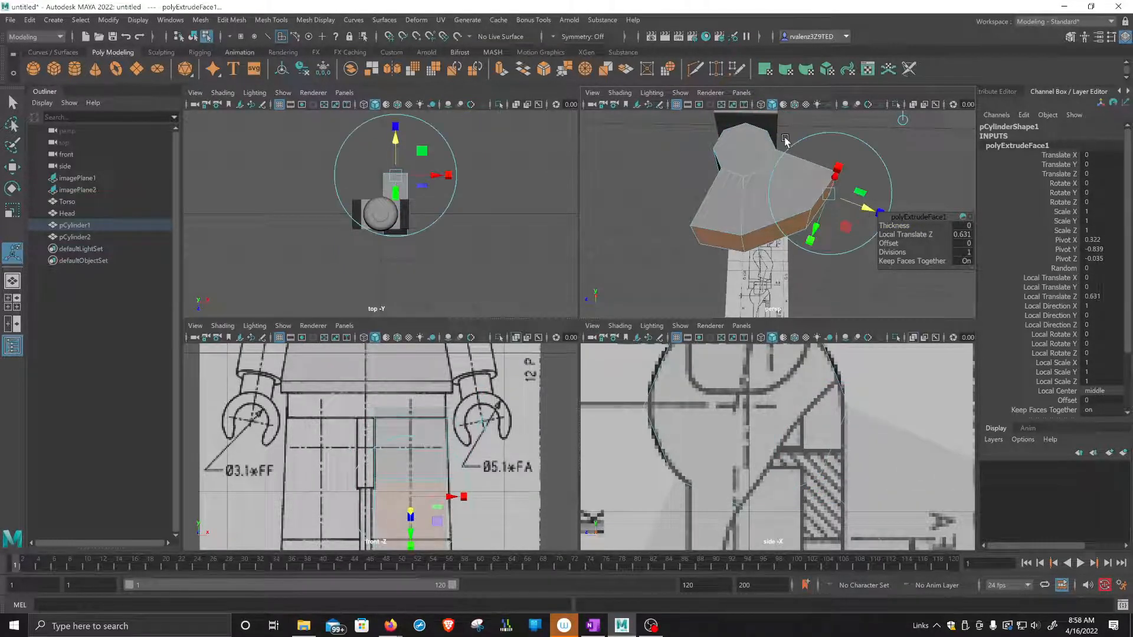
left_click_drag(714, 218, 704, 165, "alt")
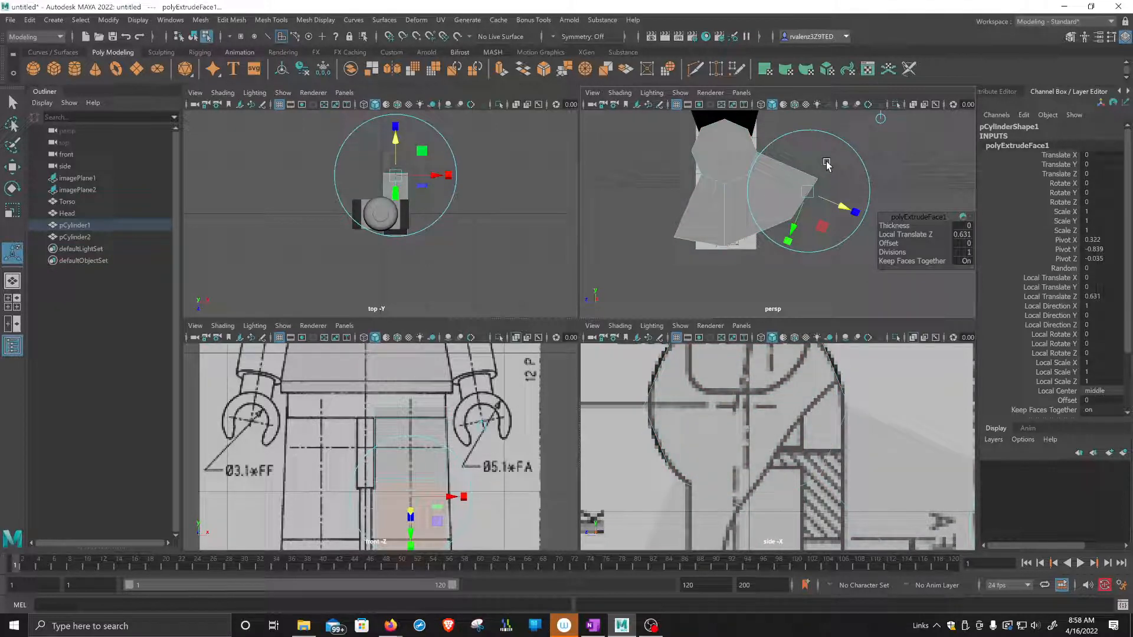
key("ctrl+z")
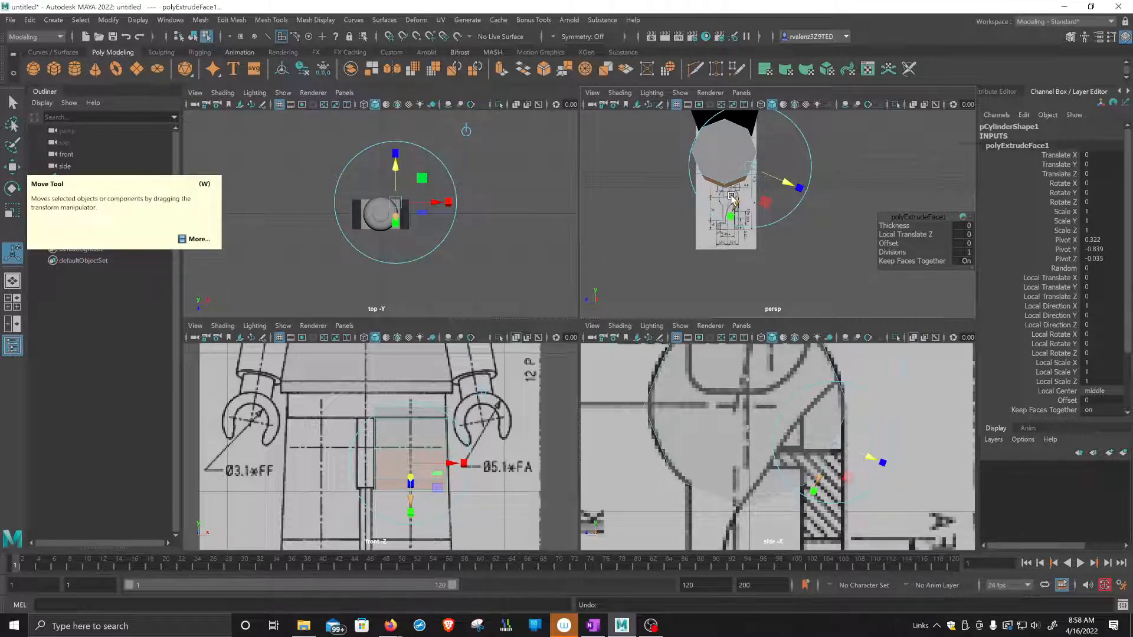
Move the extruded faces straight down along the leg to about the top of the foot in the side reference.
key("w")
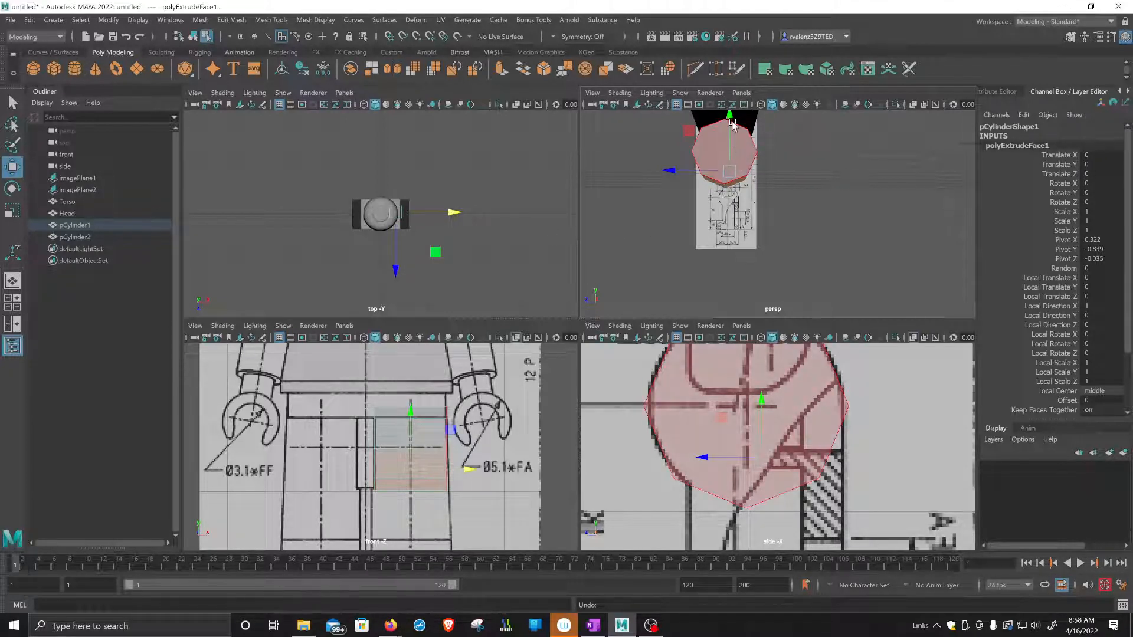
left_click_drag(730, 118, 732, 154)
scroll(759, 438, "down", 5)
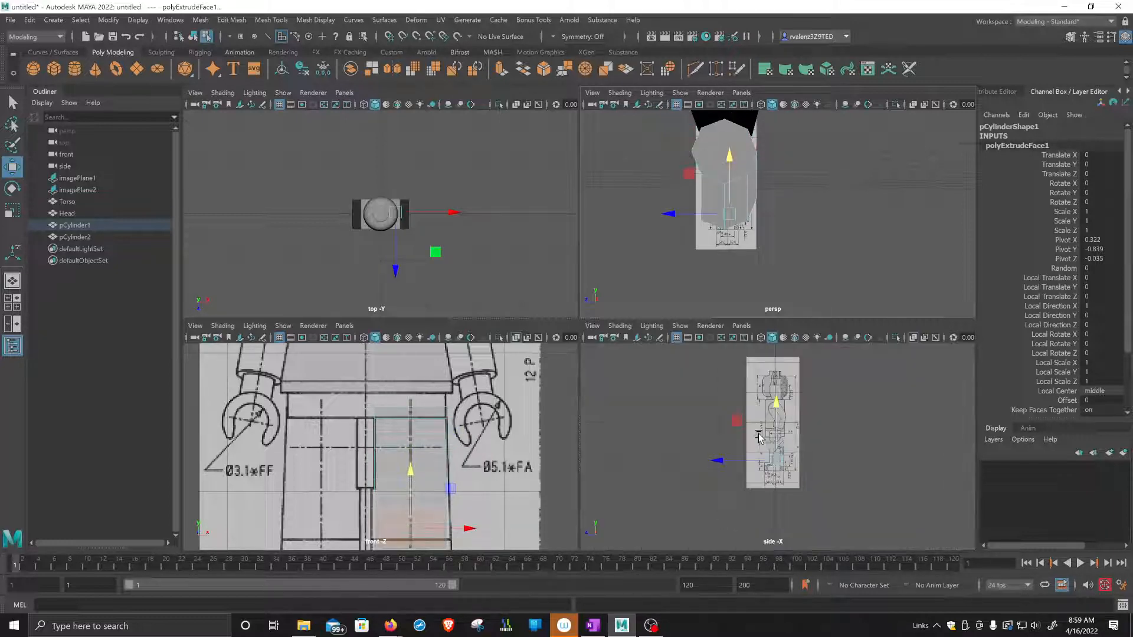
scroll(759, 437, "up", 6)
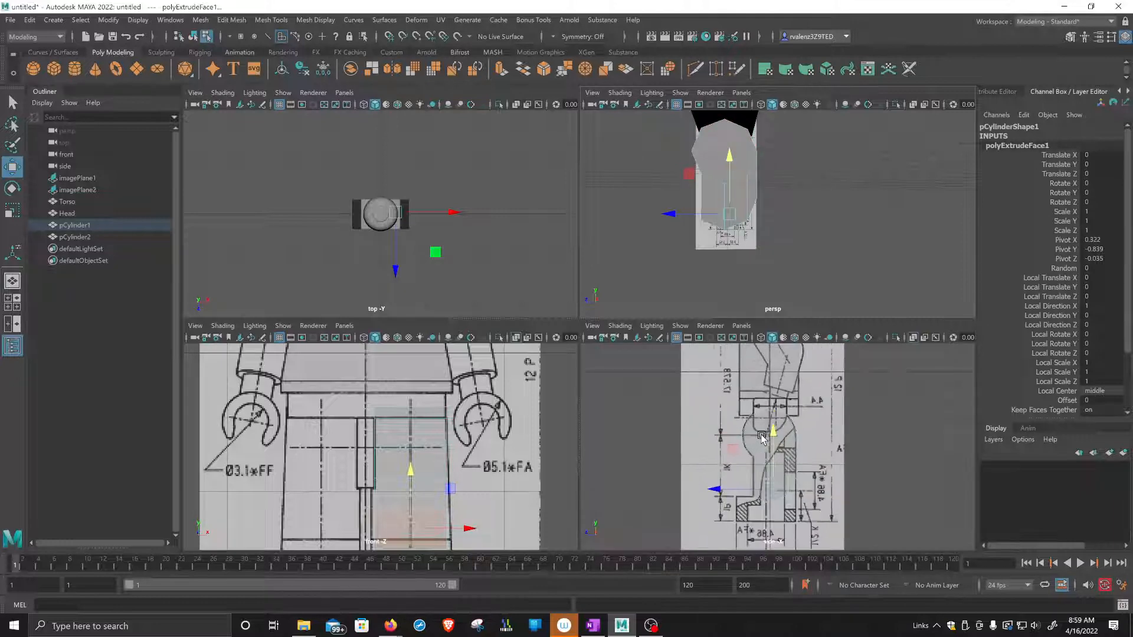
left_click_drag(731, 155, 763, 243)
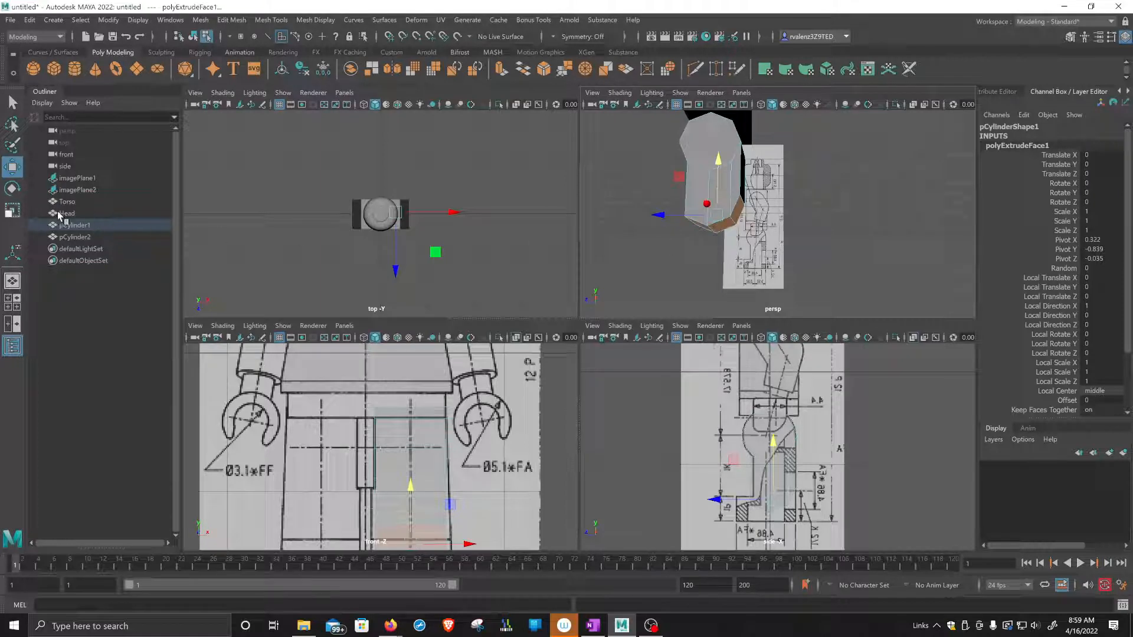
Flatten the extruded faces into a level leg end by scaling them vertically to zero.
key("r")
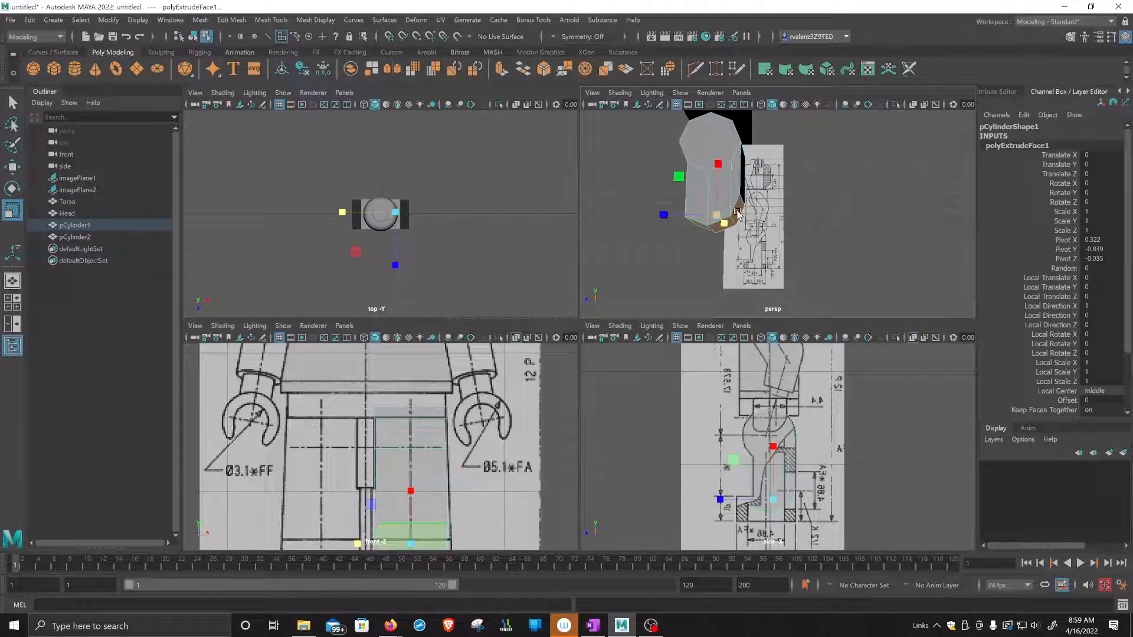
left_click_drag(719, 163, 716, 265)
left_click_drag(718, 164, 722, 257)
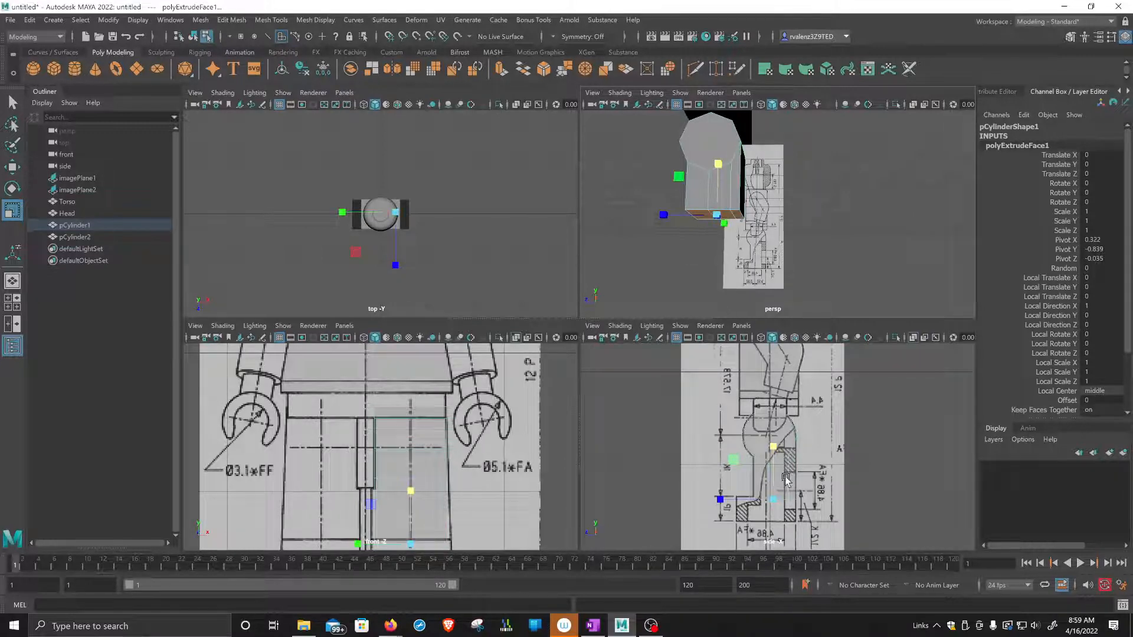
Raise the flattened leg end slightly to line up with the top of the foot in the side reference.
scroll(786, 472, "up", 5)
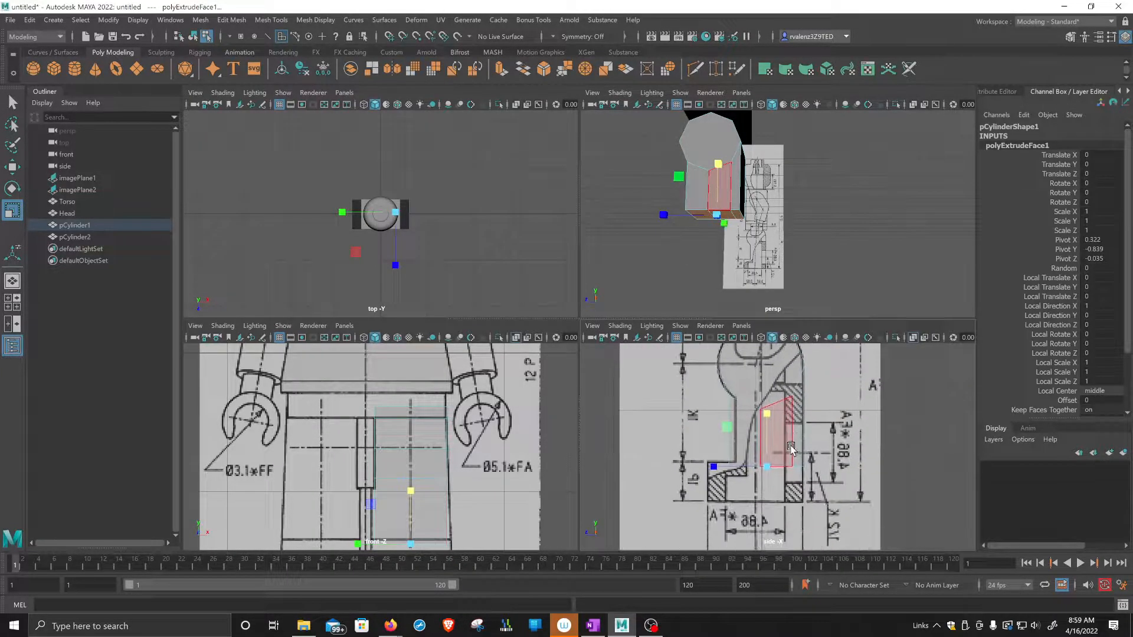
scroll(791, 450, "up", 4)
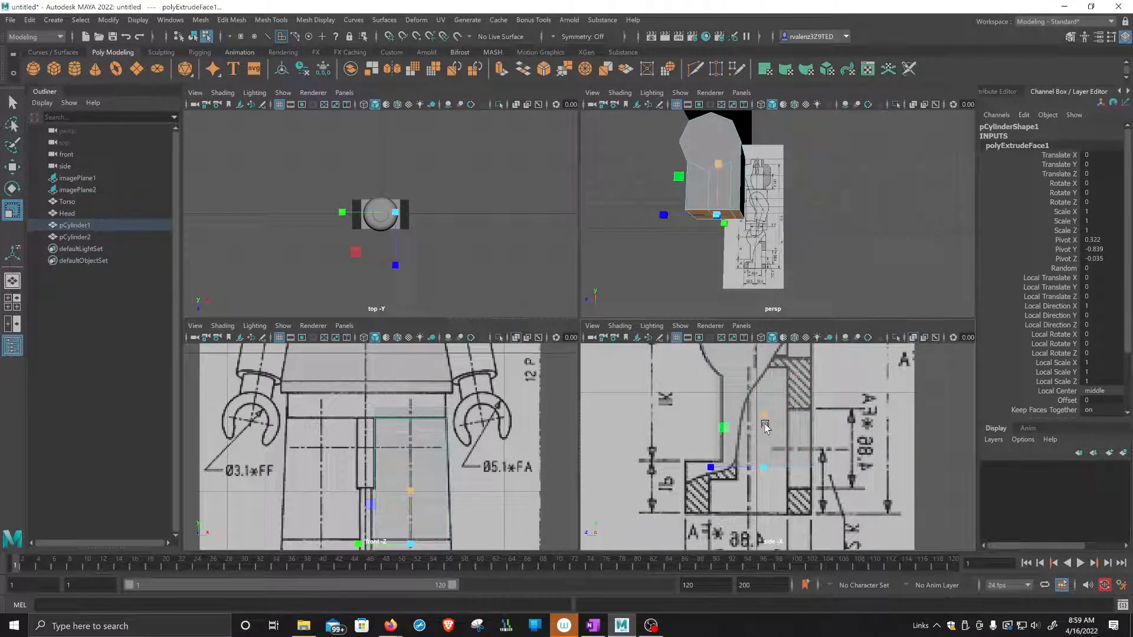
key("w")
left_click_drag(761, 415, 767, 407)
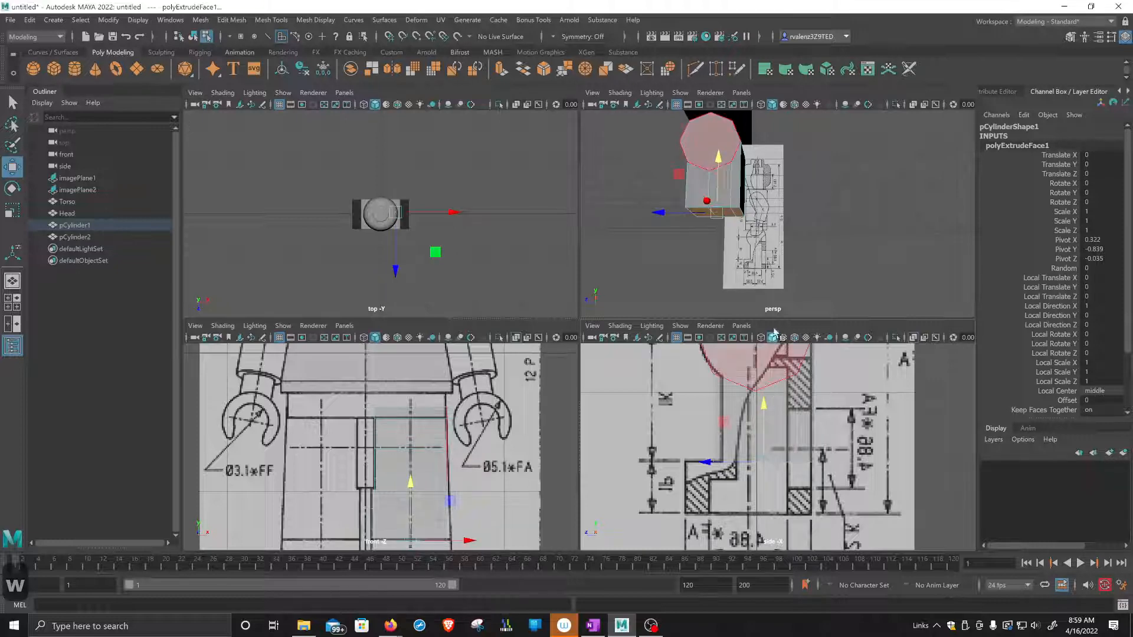
left_click_drag(756, 234, 790, 279, "alt")
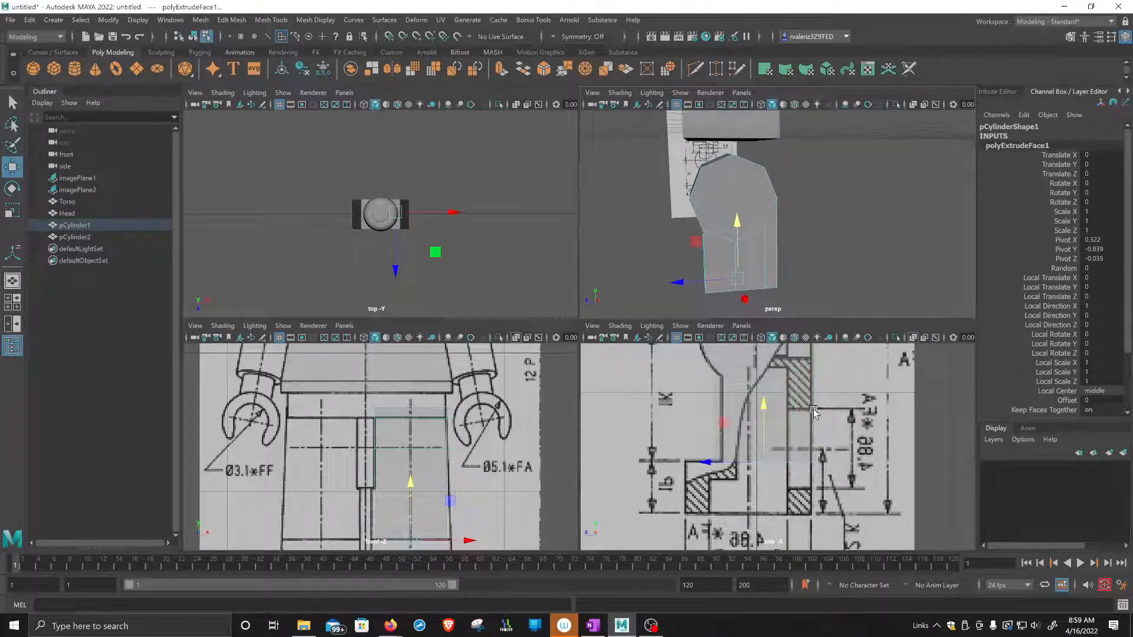
Preview the leg with mesh smoothing and return it to the unsmoothed display.
middle_click_drag(814, 411, 805, 467, "alt")
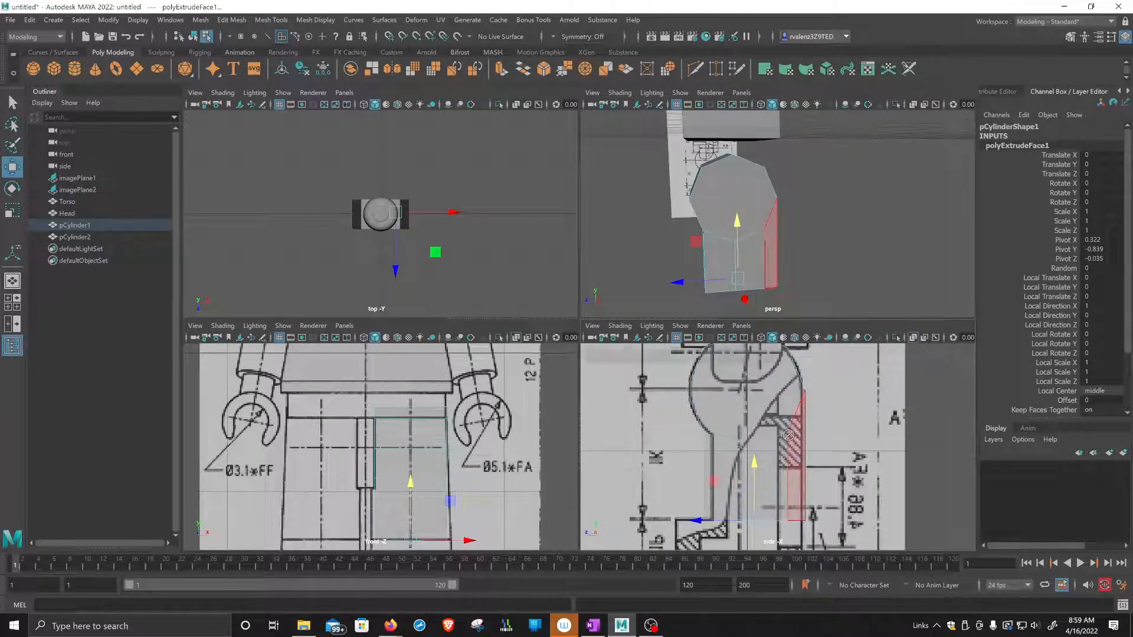
left_click_drag(788, 435, 787, 436, "alt")
left_click_drag(757, 249, 763, 223, "alt")
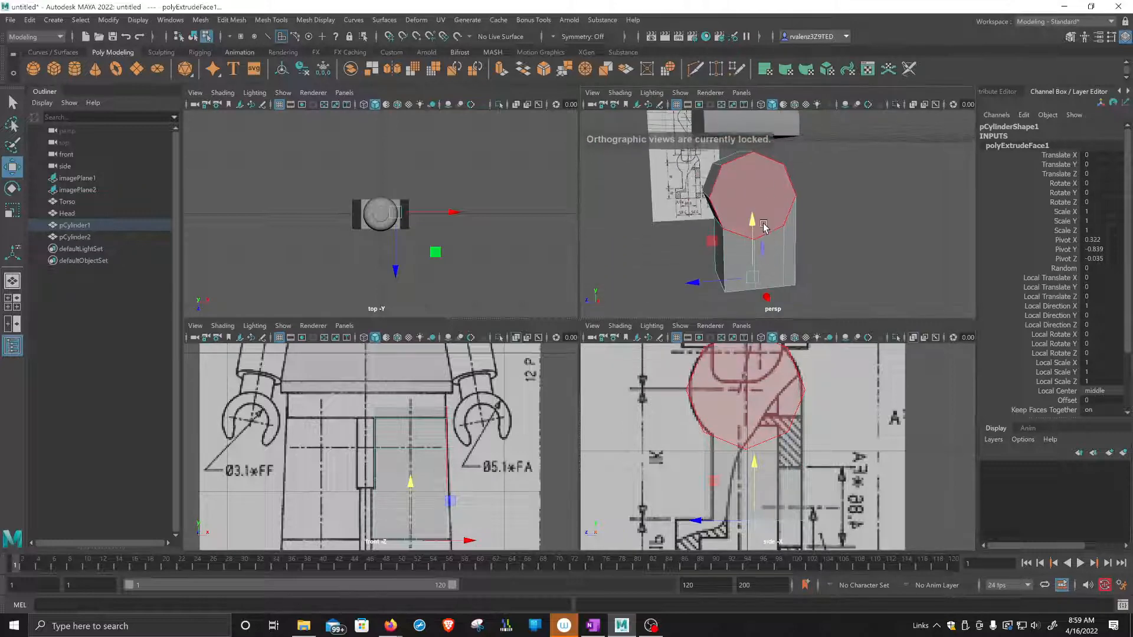
key("3")
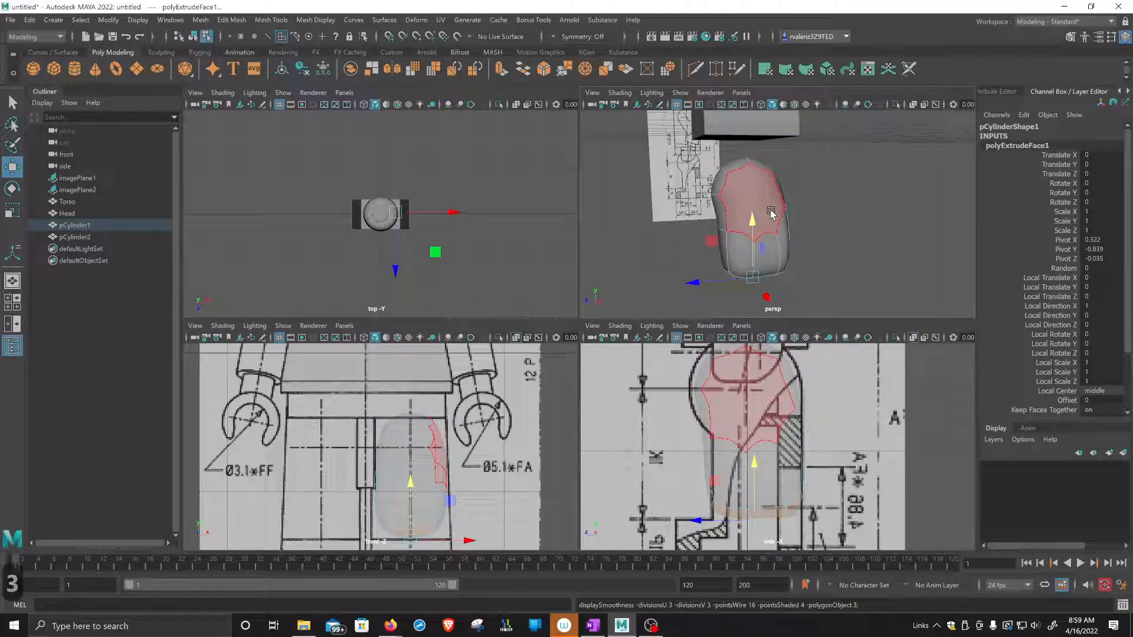
key("1")
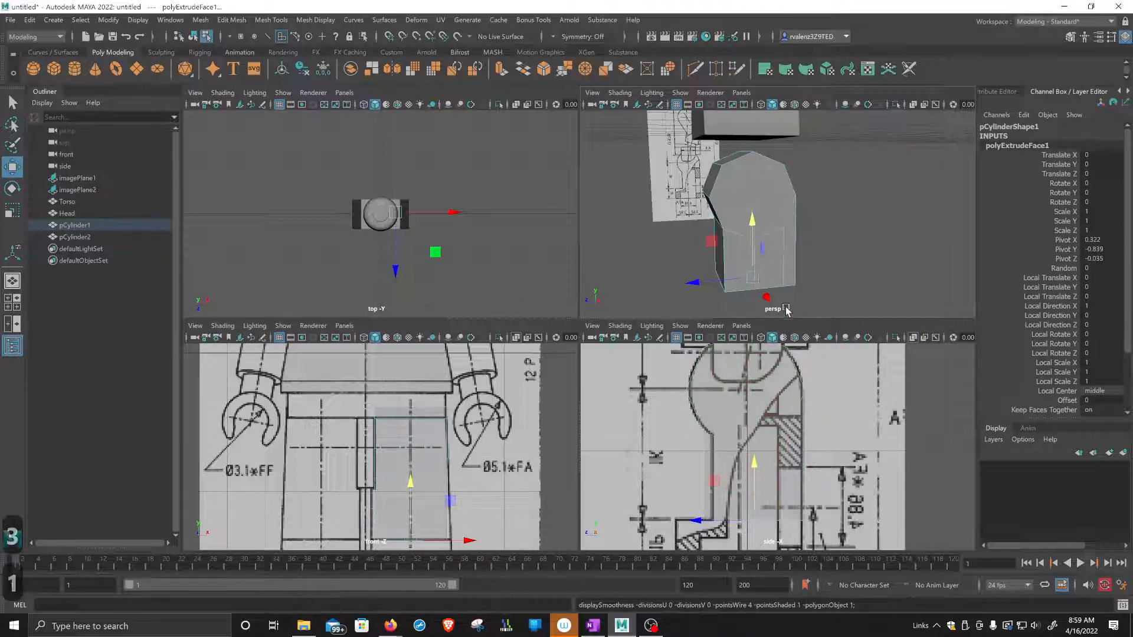
Extrude the leg's bottom faces downward with a local Z translation of 0.268, reaching the sole in the side reference.
middle_click_drag(795, 299, 804, 243, "alt")
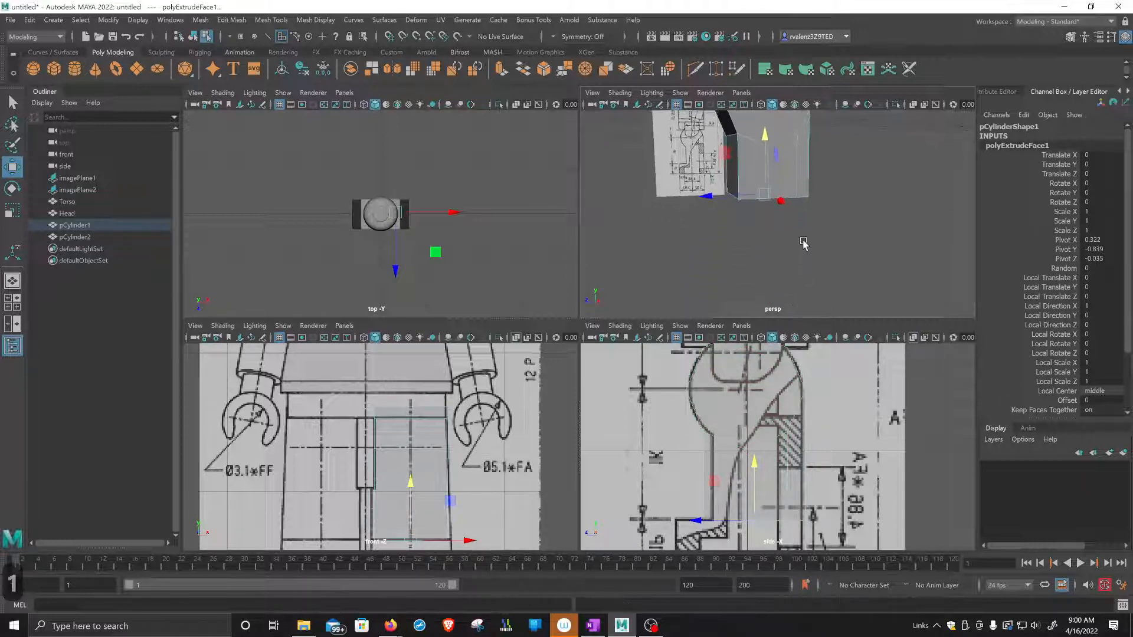
left_click_drag(765, 274, 765, 266, "alt")
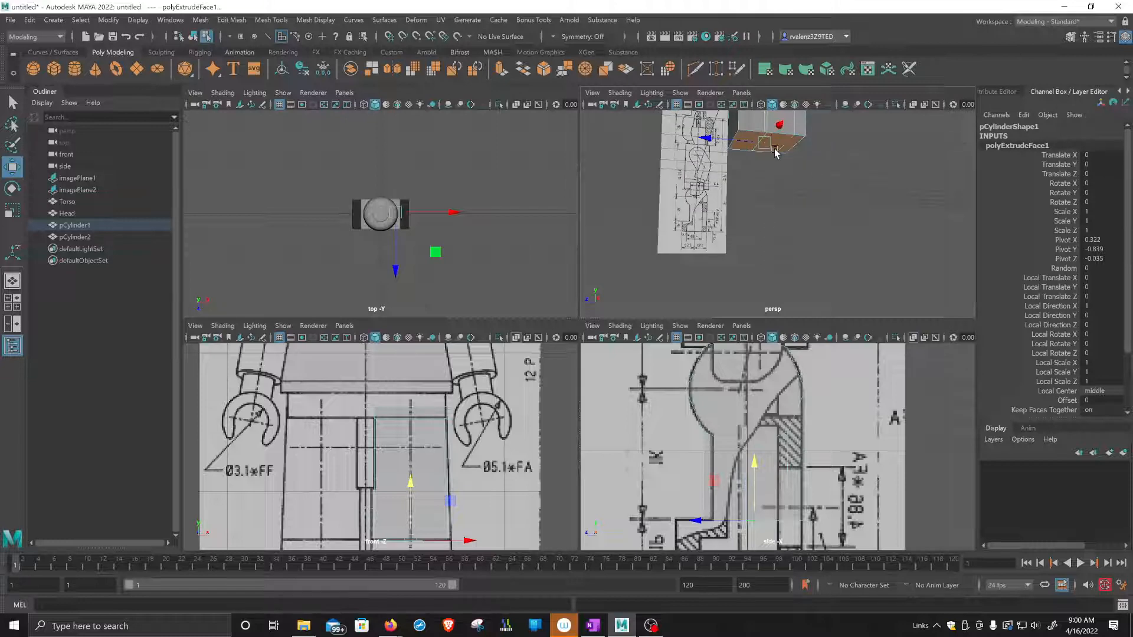
left_click_drag(781, 166, 761, 285, "alt")
middle_click_drag(729, 508, 737, 491, "alt")
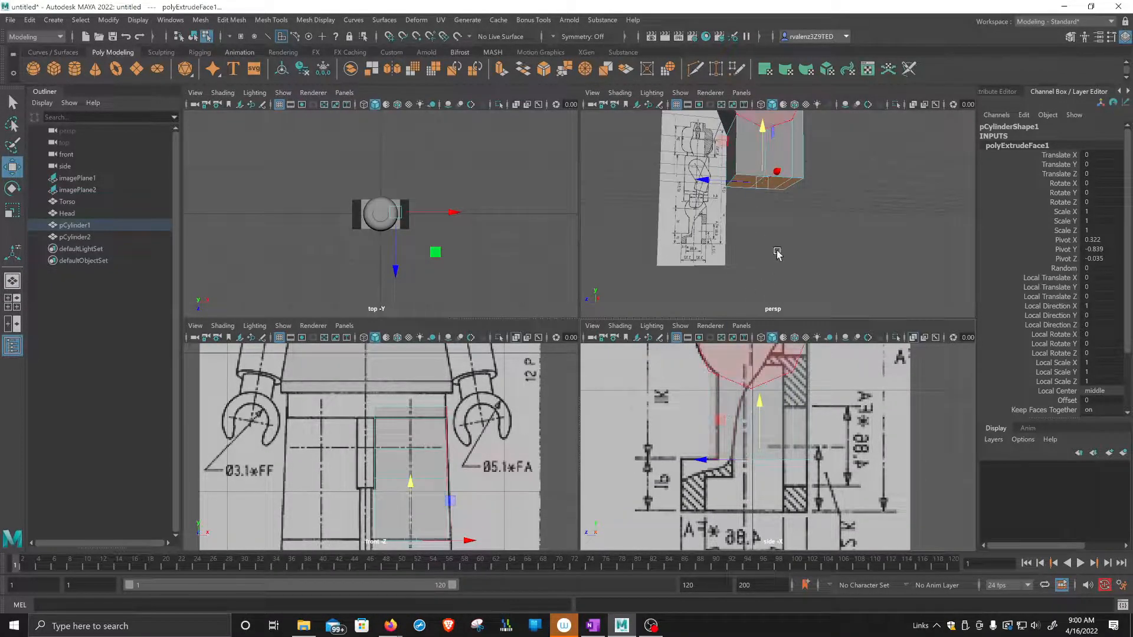
left_click_drag(777, 251, 778, 277, "alt")
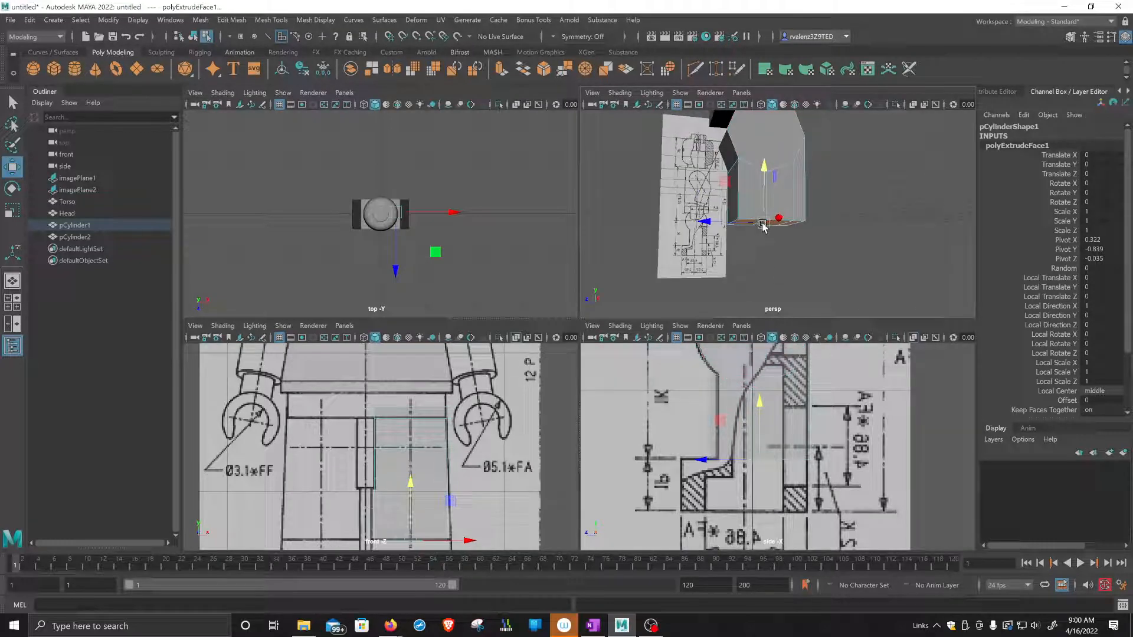
key("ctrl+e")
left_click_drag(764, 229, 792, 302)
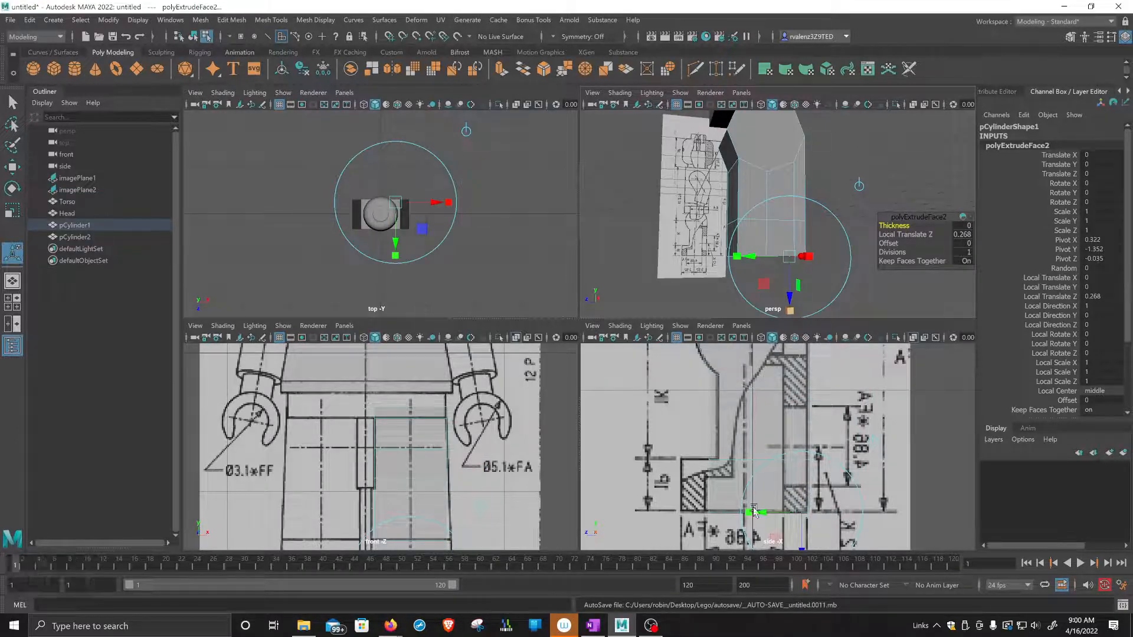
Extrude the lower front face forward with a local Z translation of 0.133 to form the toe of the foot.
middle_click_drag(482, 514, 476, 437, "alt")
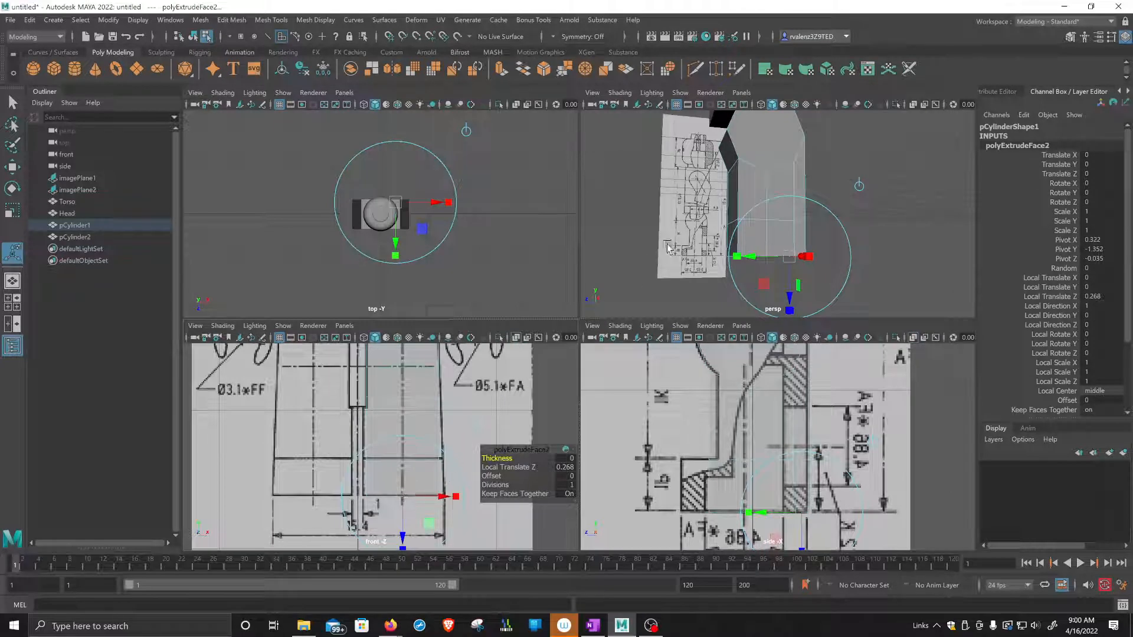
left_click_drag(705, 248, 736, 239, "alt")
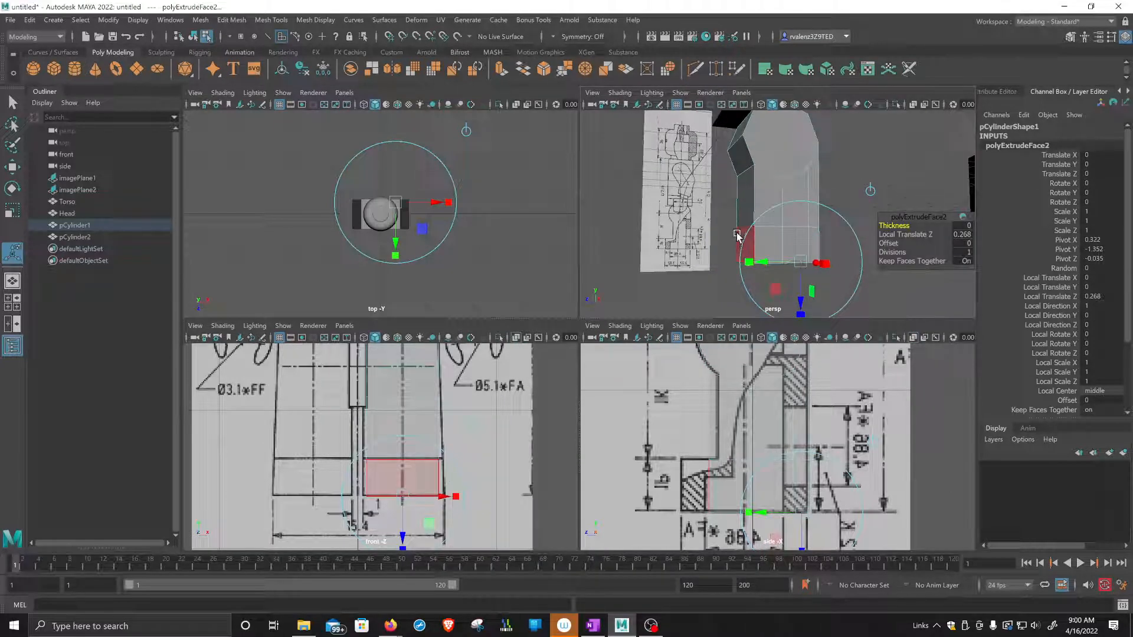
left_click(737, 236)
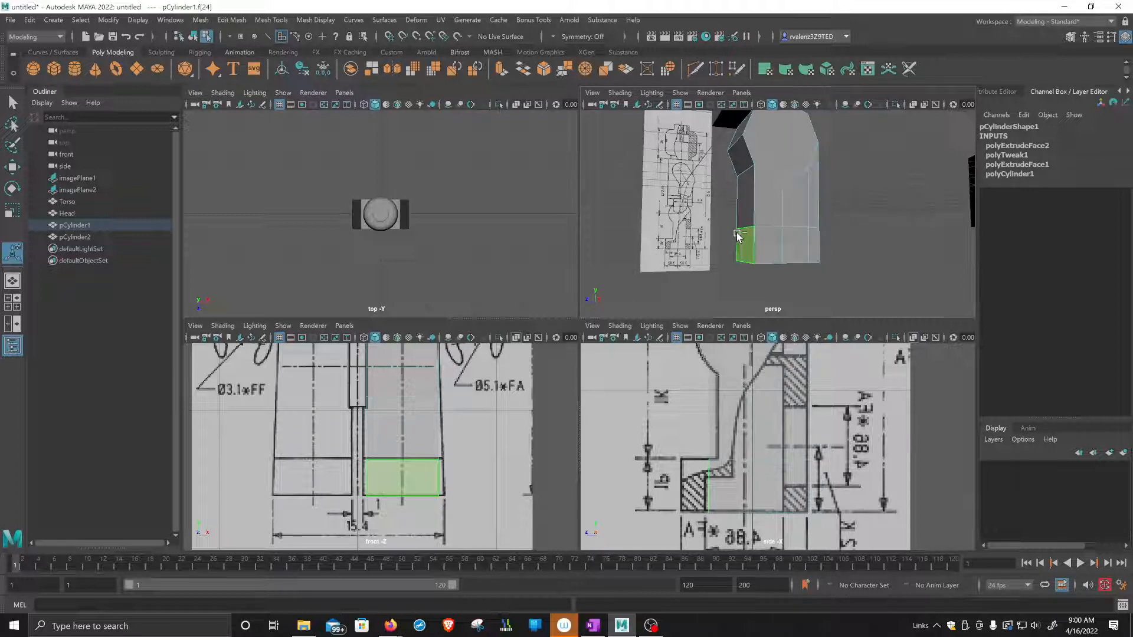
key("ctrl+e")
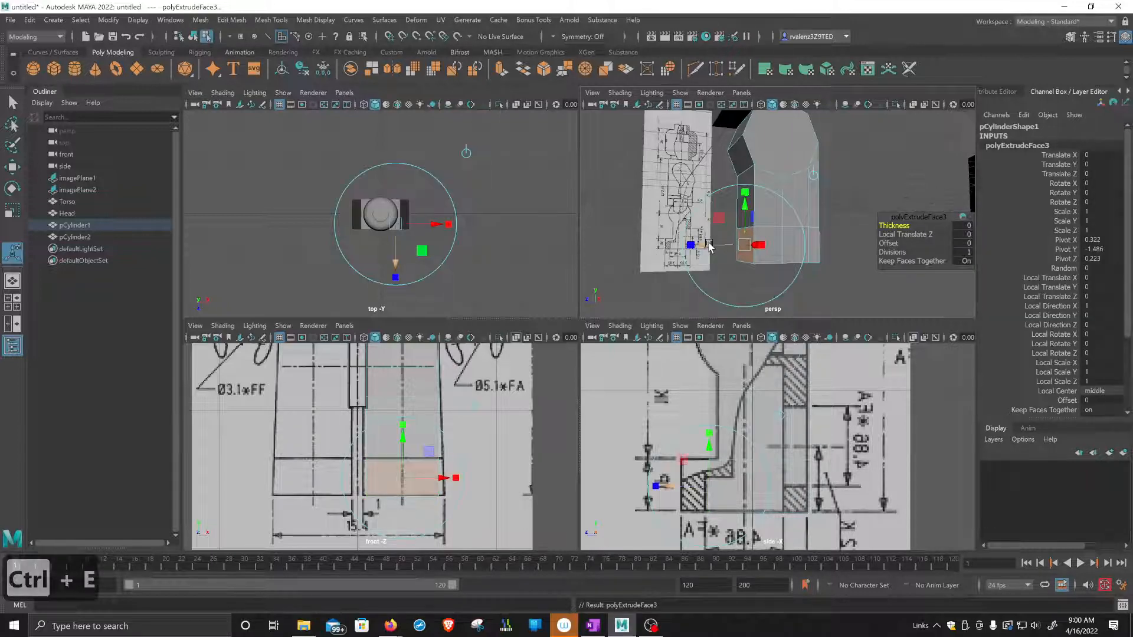
left_click_drag(709, 247, 691, 252)
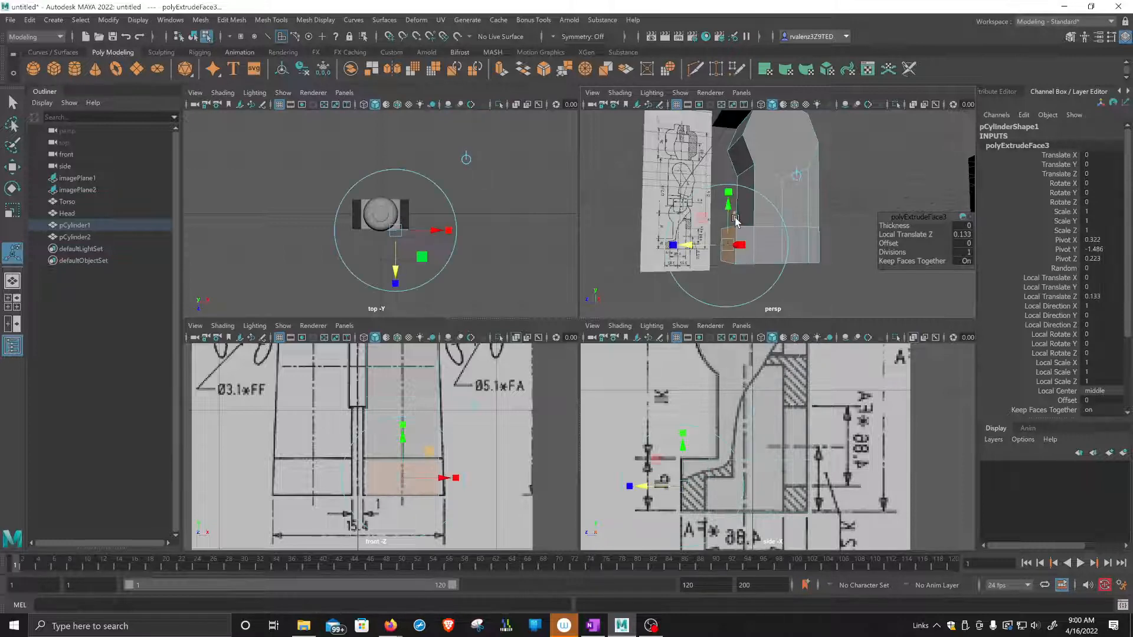
Inspect the leg with its new foot in an enlarged perspective view, both smoothed and unsmoothed.
left_click_drag(741, 207, 672, 190, "alt")
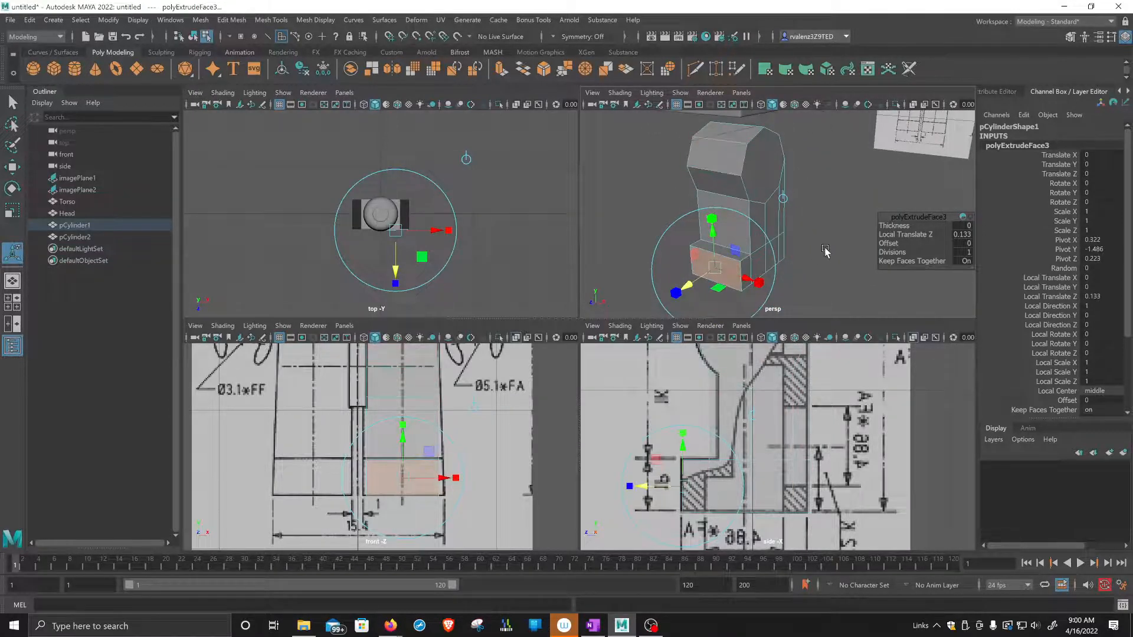
left_click_drag(825, 251, 820, 255, "alt")
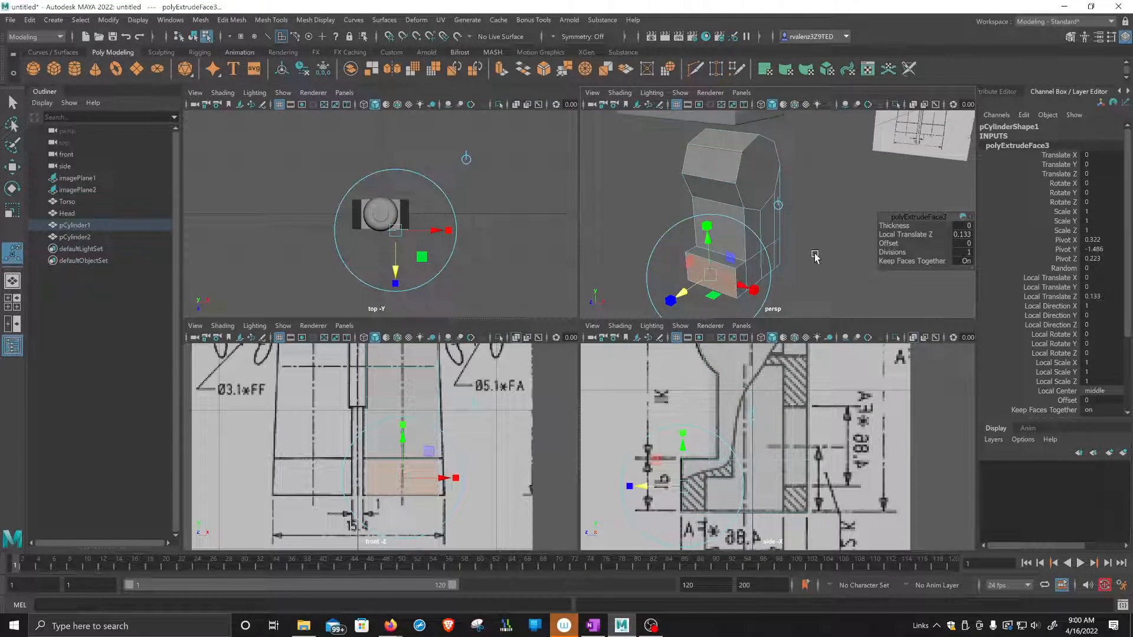
key("q")
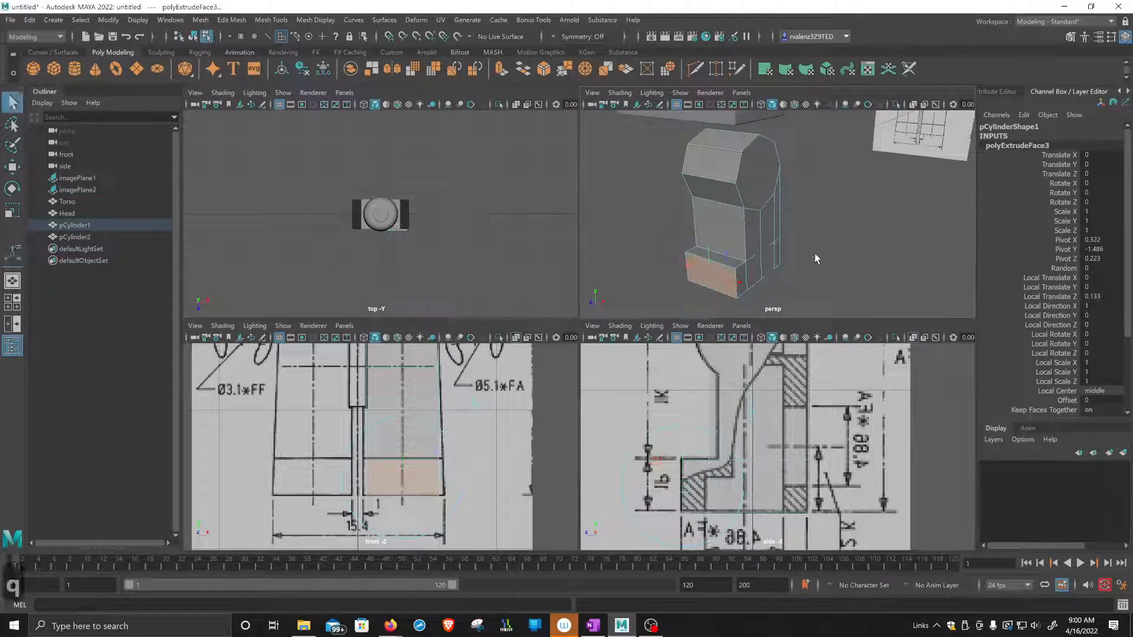
middle_click_drag(791, 268, 790, 263, "alt")
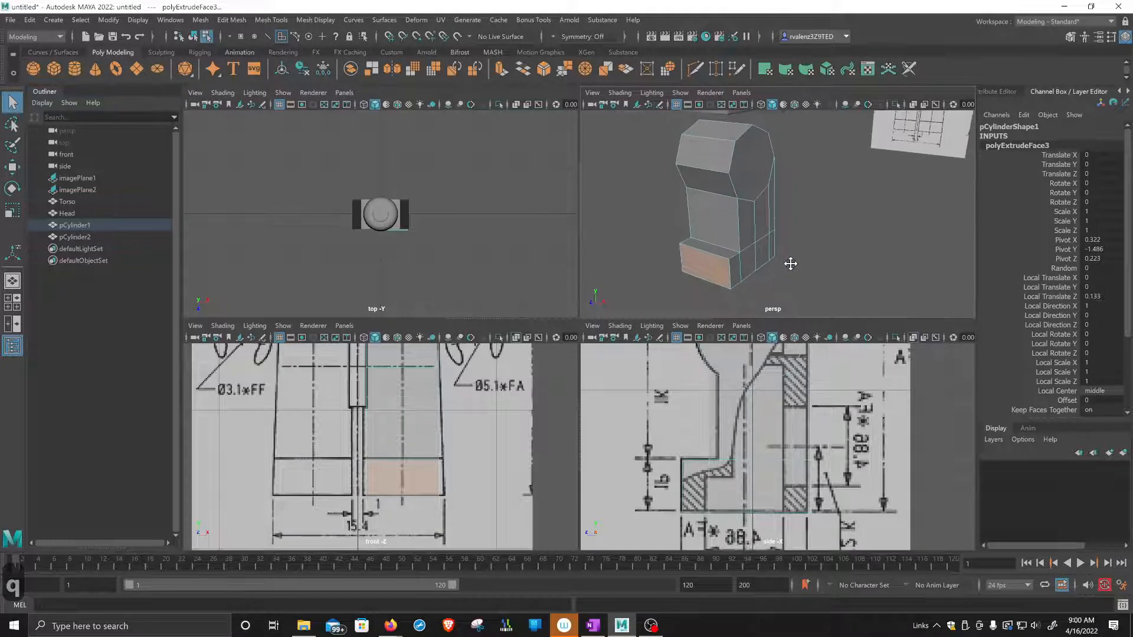
key("space")
left_click_drag(630, 346, 638, 348, "alt")
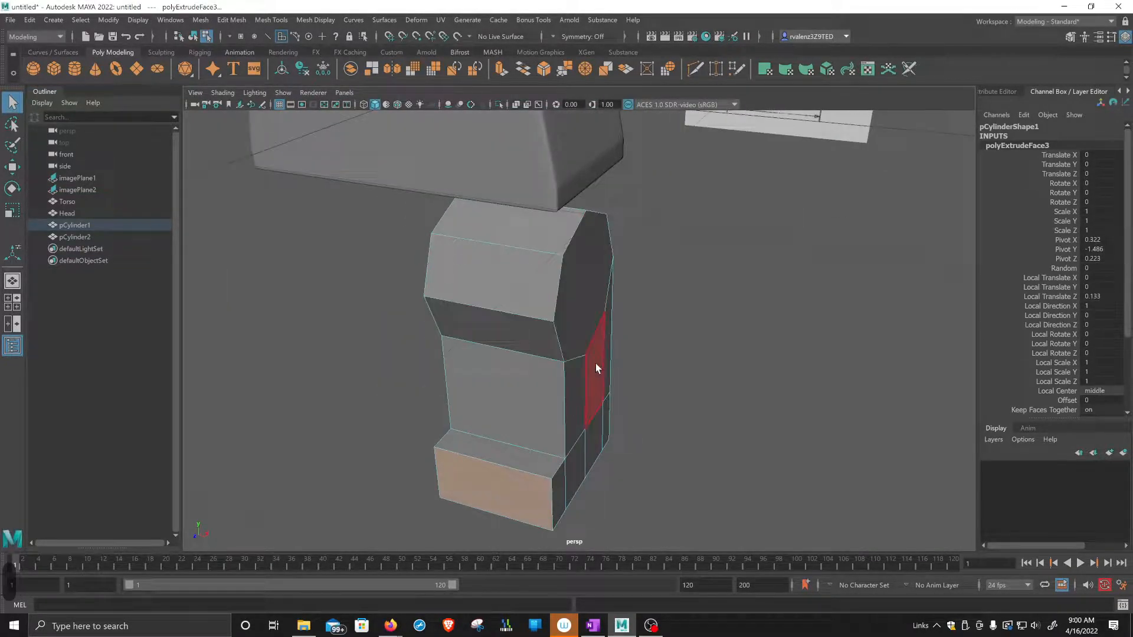
key("3")
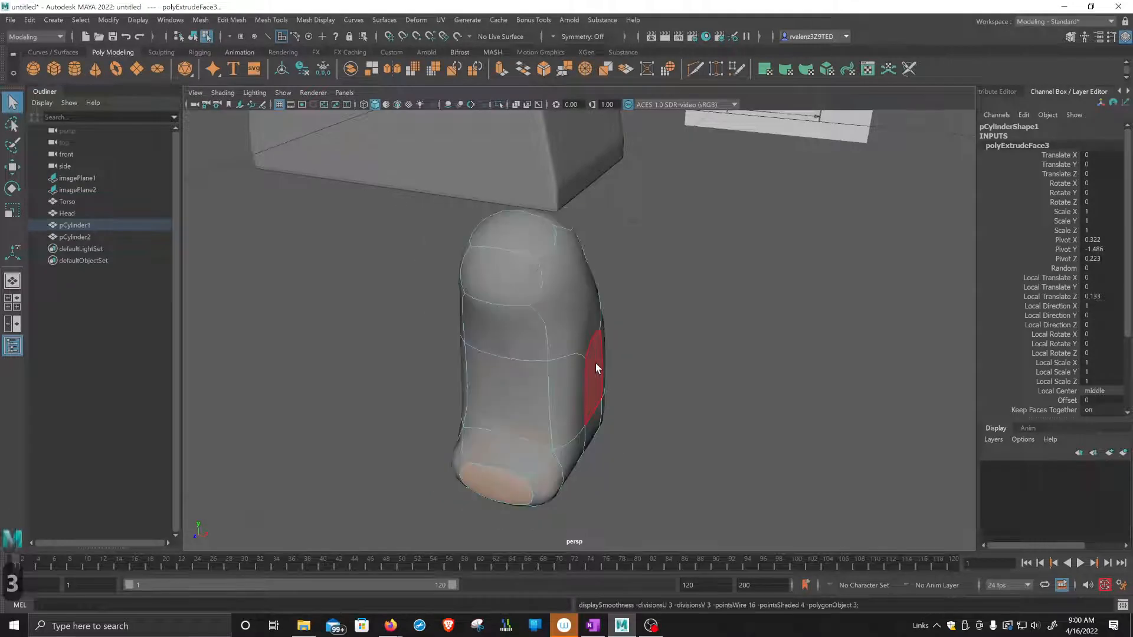
left_click_drag(657, 386, 526, 362, "alt")
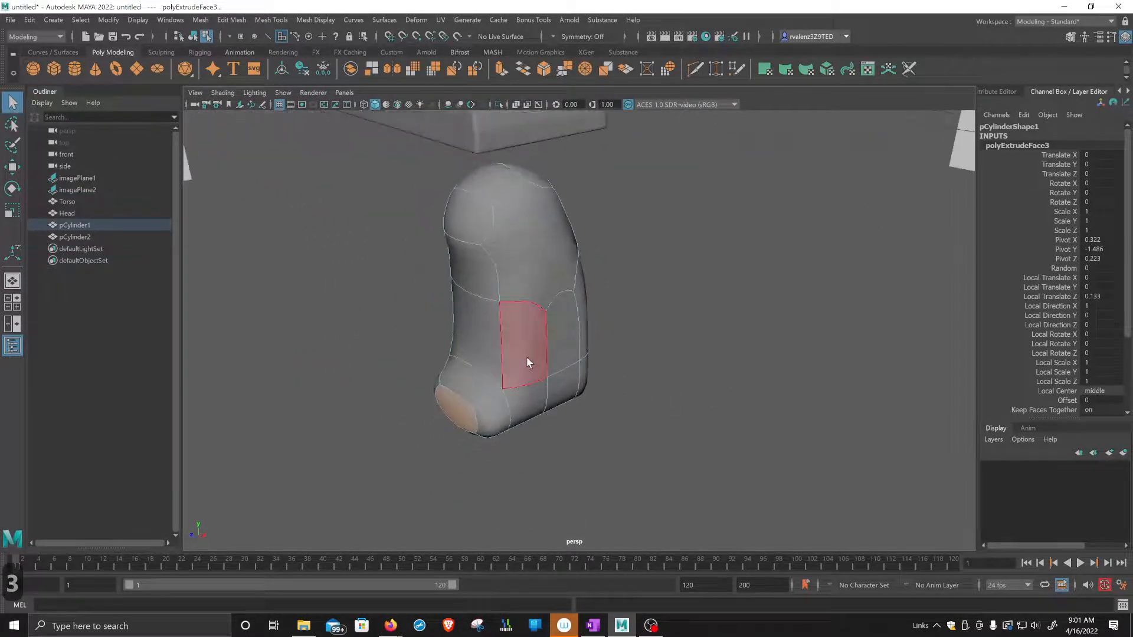
key("1")
Try inserting edge loops close to the leg's side edges with the Multi-Cut tool, and undo them.
left_click_drag(492, 320, 498, 316, "alt")
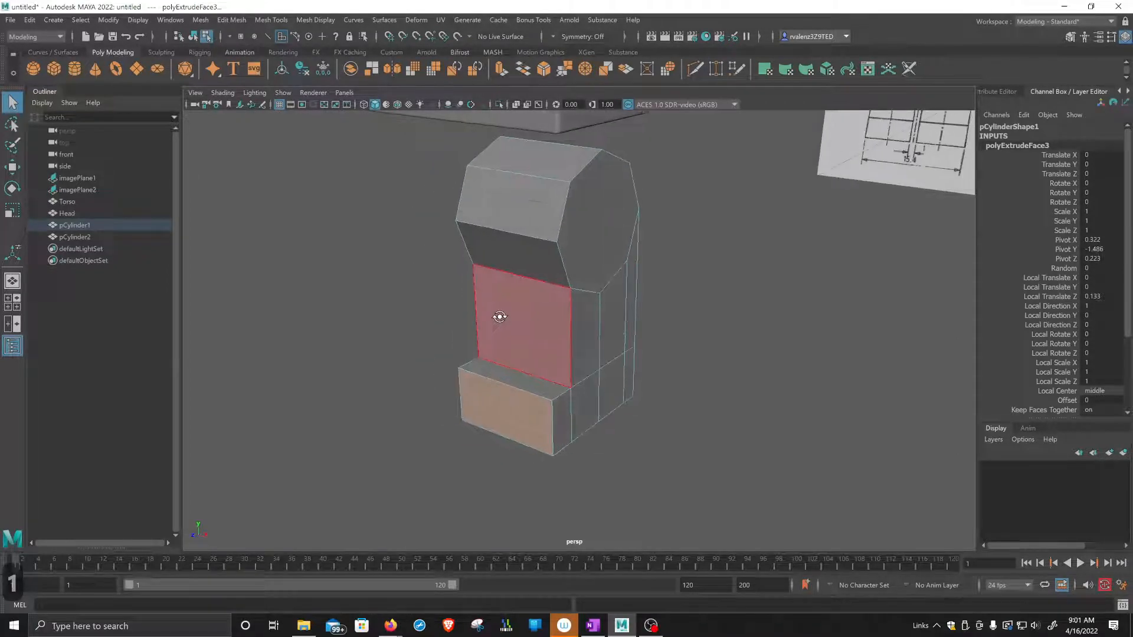
left_click(696, 69)
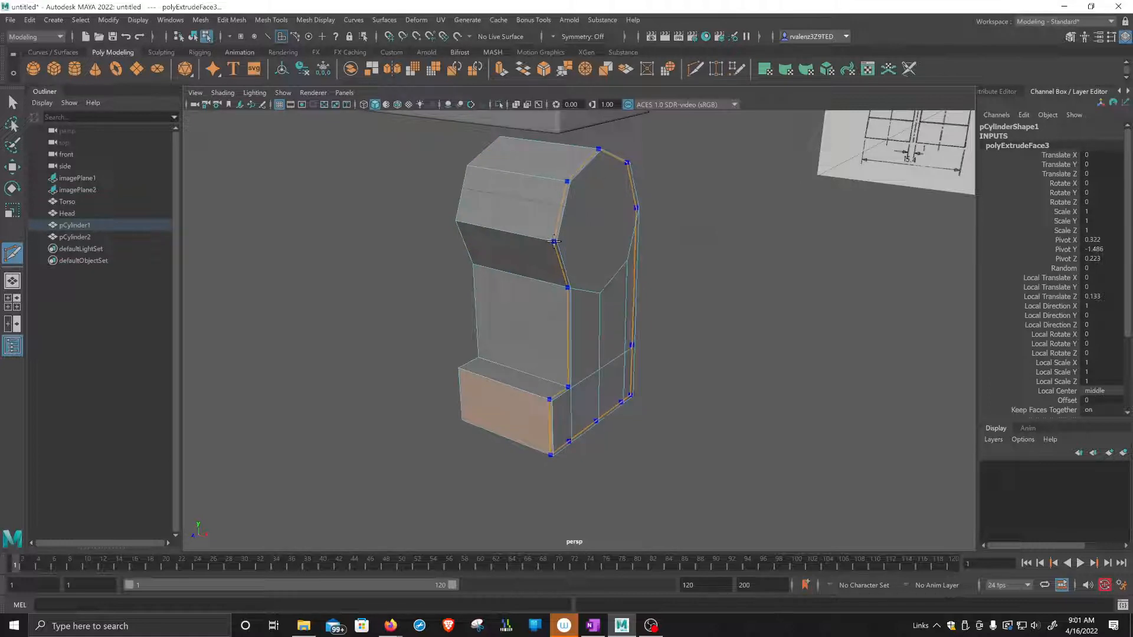
left_click(554, 241, "ctrl")
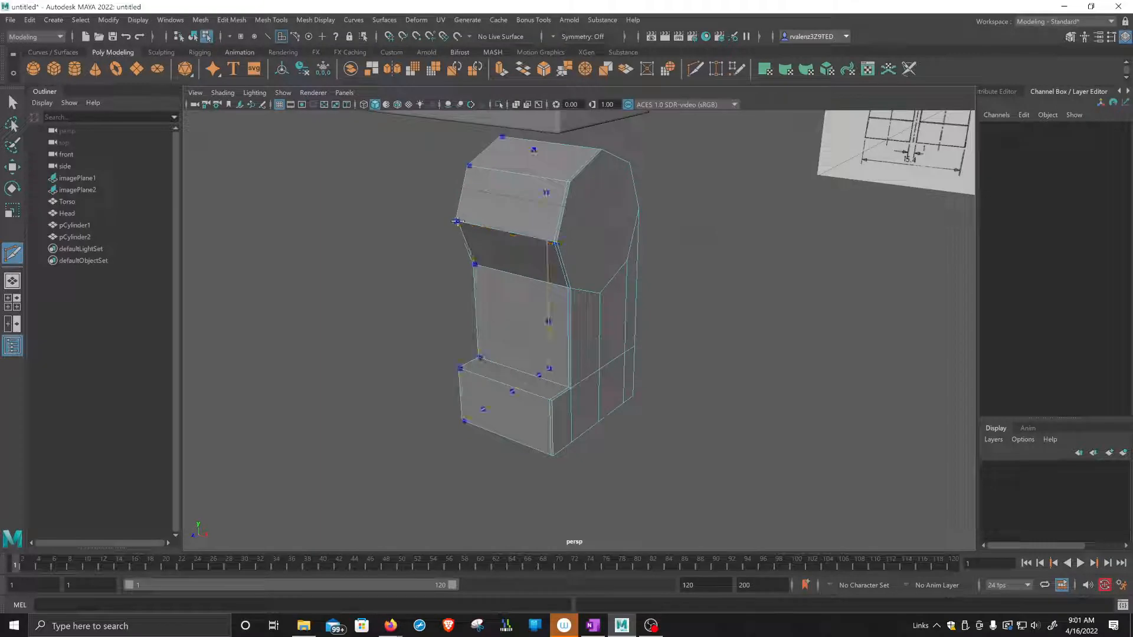
left_click_drag(627, 299, 638, 321, "alt")
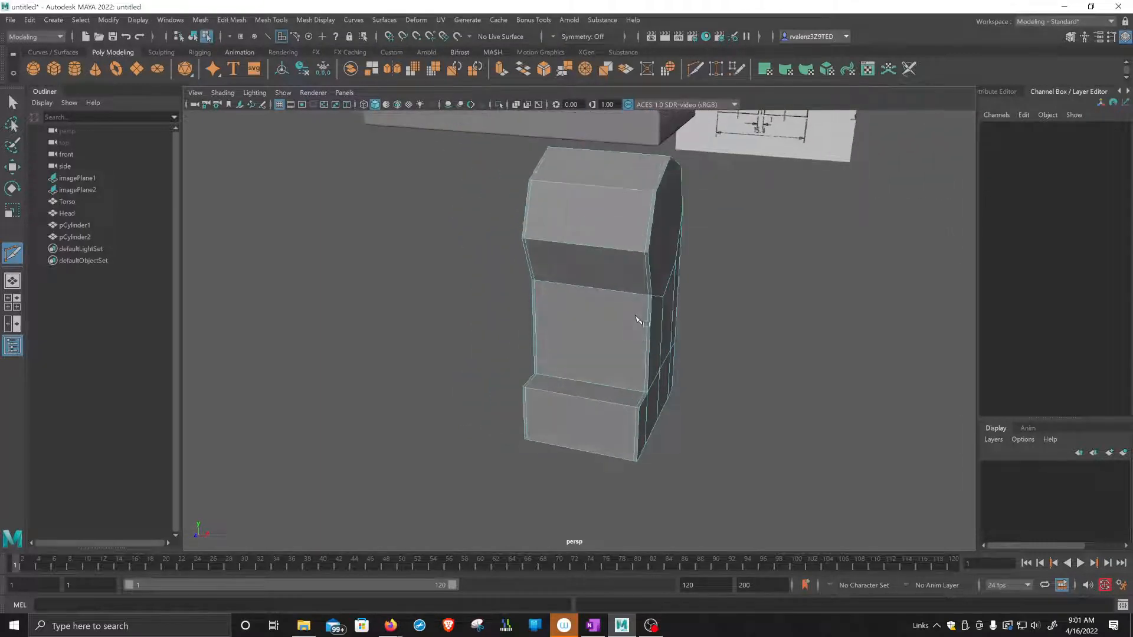
middle_click_drag(637, 320, 623, 316, "alt")
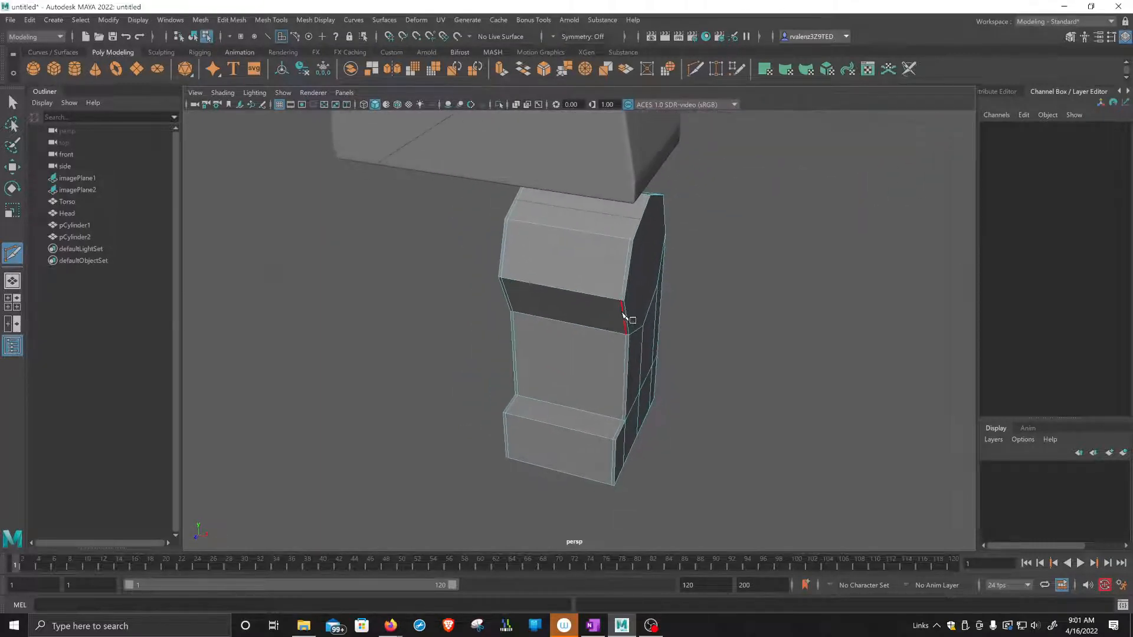
key("ctrl+z")
key("ctrl+z")
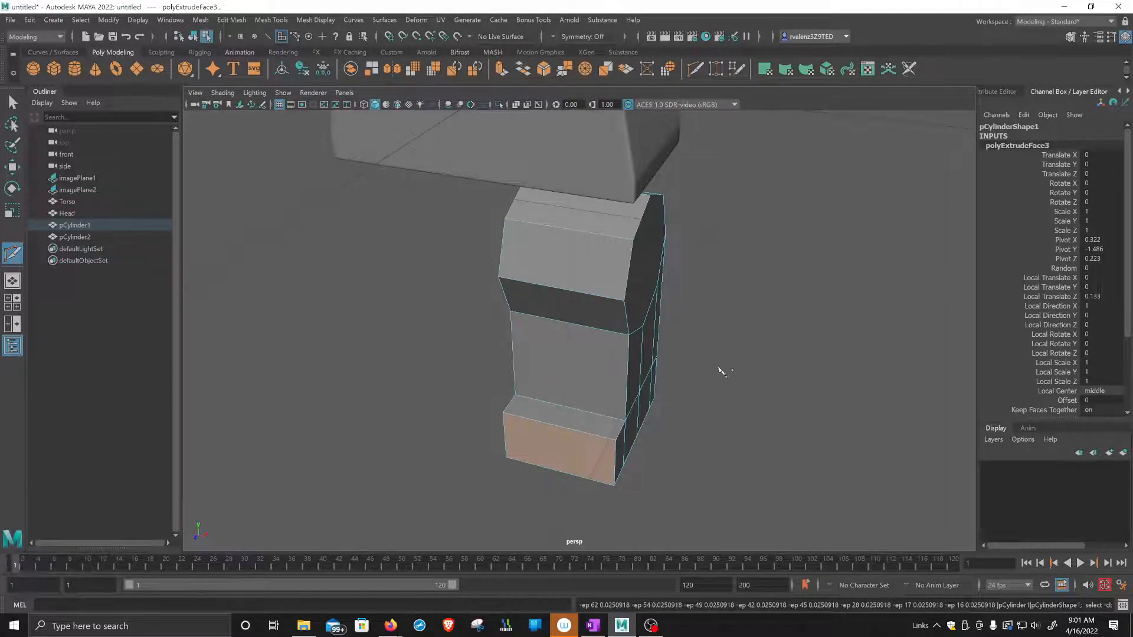
Insert a centred edge loop running vertically down the middle of the leg's front with the Multi-Cut tool.
scroll(719, 368, "up", 2)
middle_click_drag(769, 342, 772, 364, "alt")
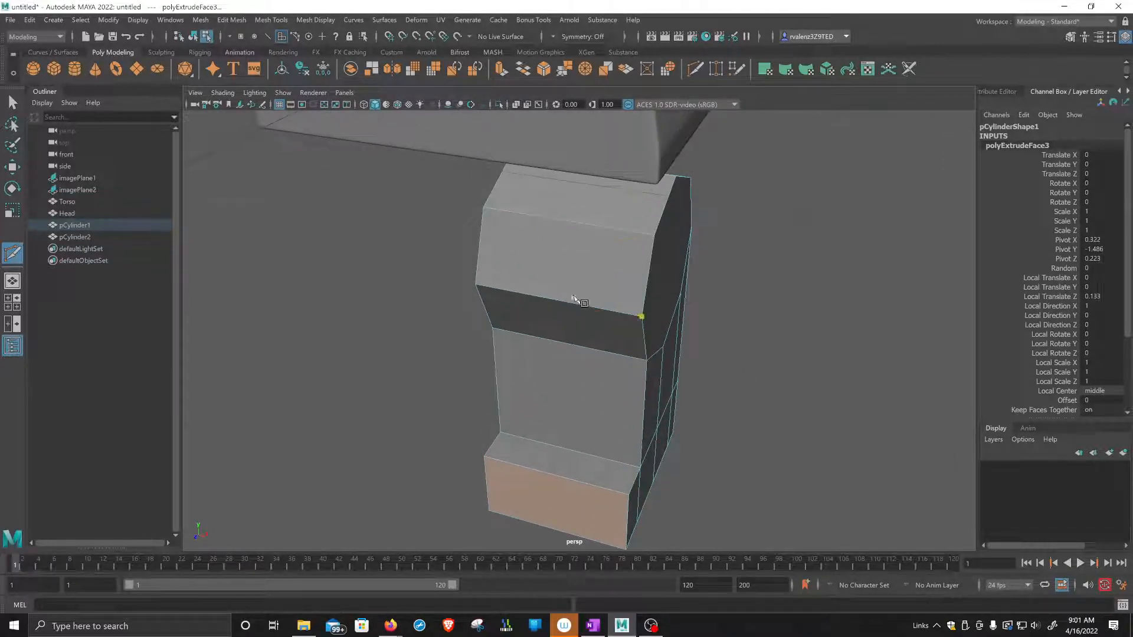
left_click(568, 237, "ctrl")
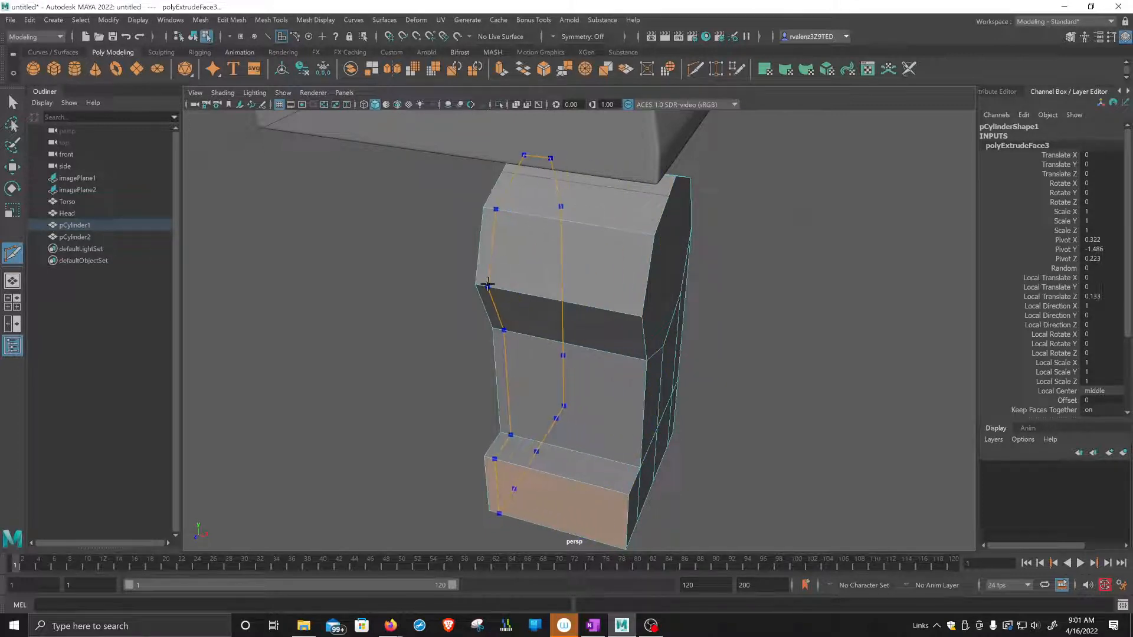
middle_click(623, 309, "ctrl")
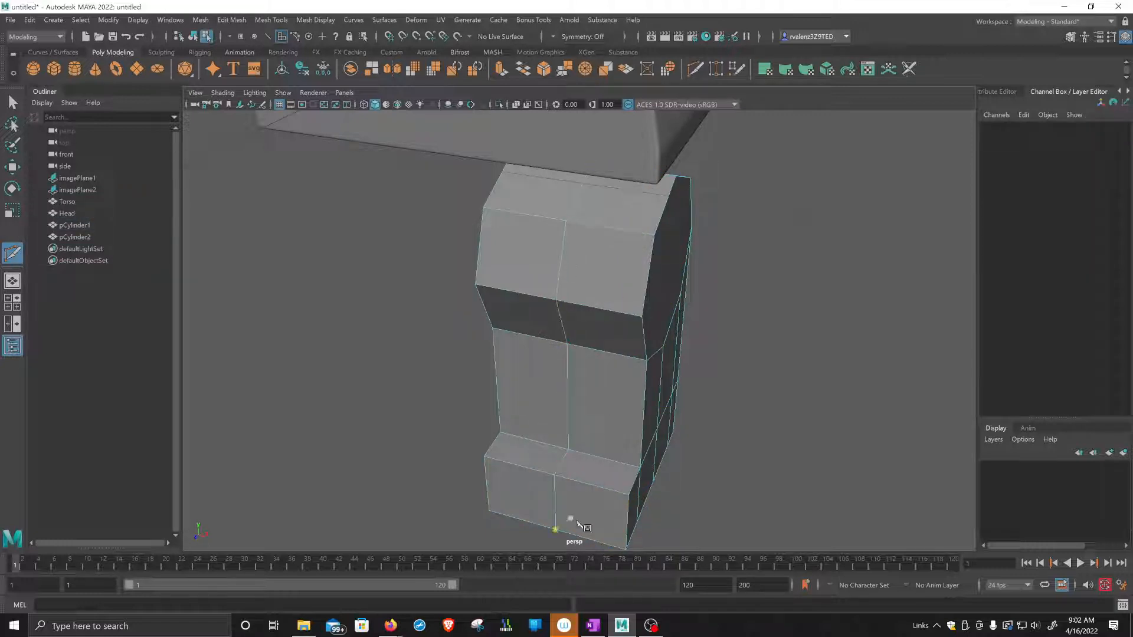
left_click(640, 467)
key("ctrl+z")
Insert supporting edge loops close to both side edges of the leg, and display the smoothed mesh with its cage.
middle_click_drag(850, 341, 831, 312, "alt")
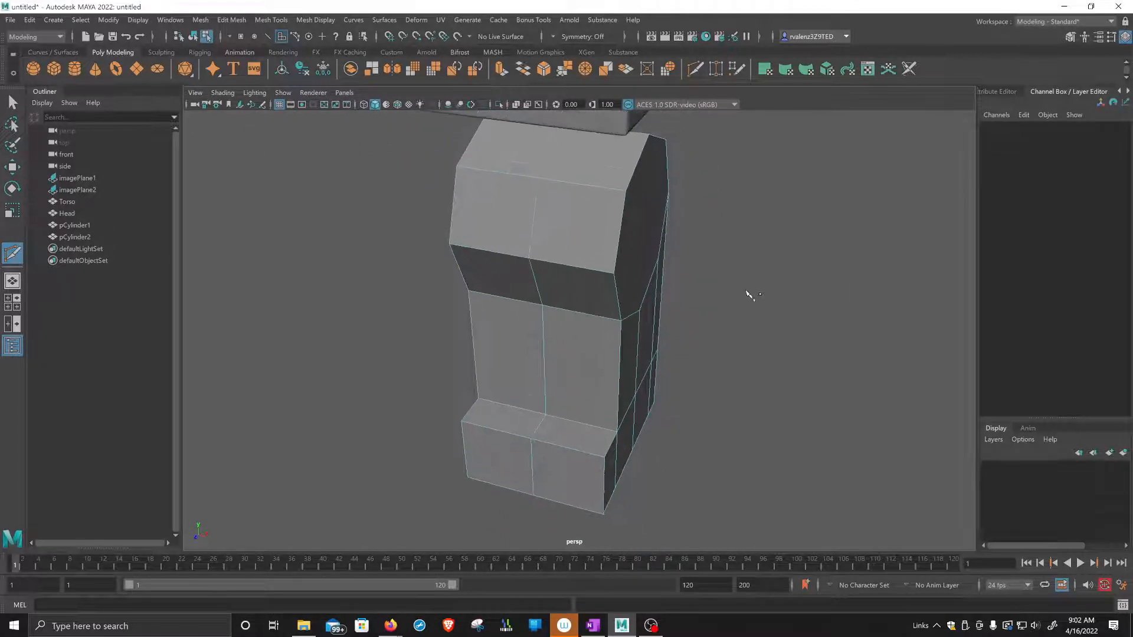
left_click_drag(748, 294, 759, 310, "alt")
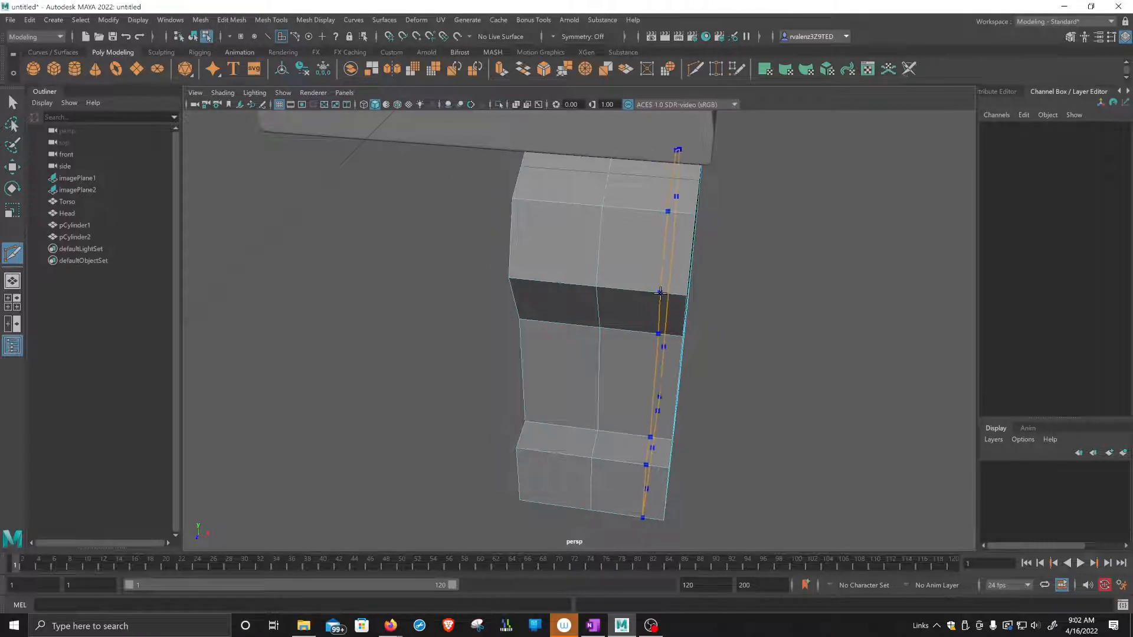
left_click_drag(683, 294, 778, 319, "alt")
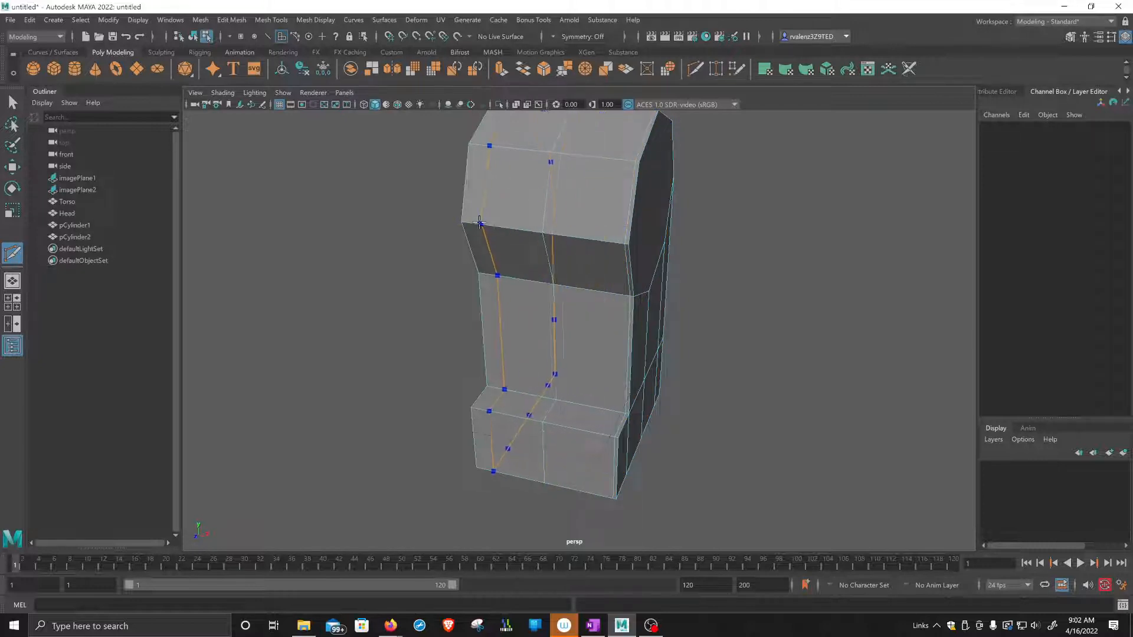
left_click(542, 225, "ctrl")
key("2")
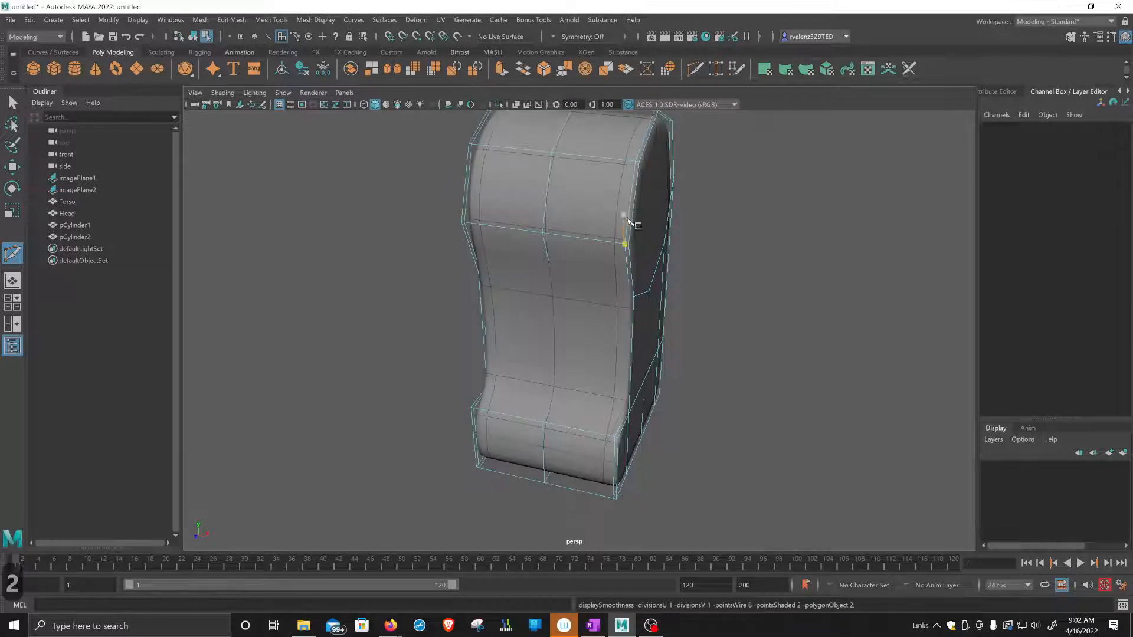
left_click_drag(703, 298, 652, 276, "alt")
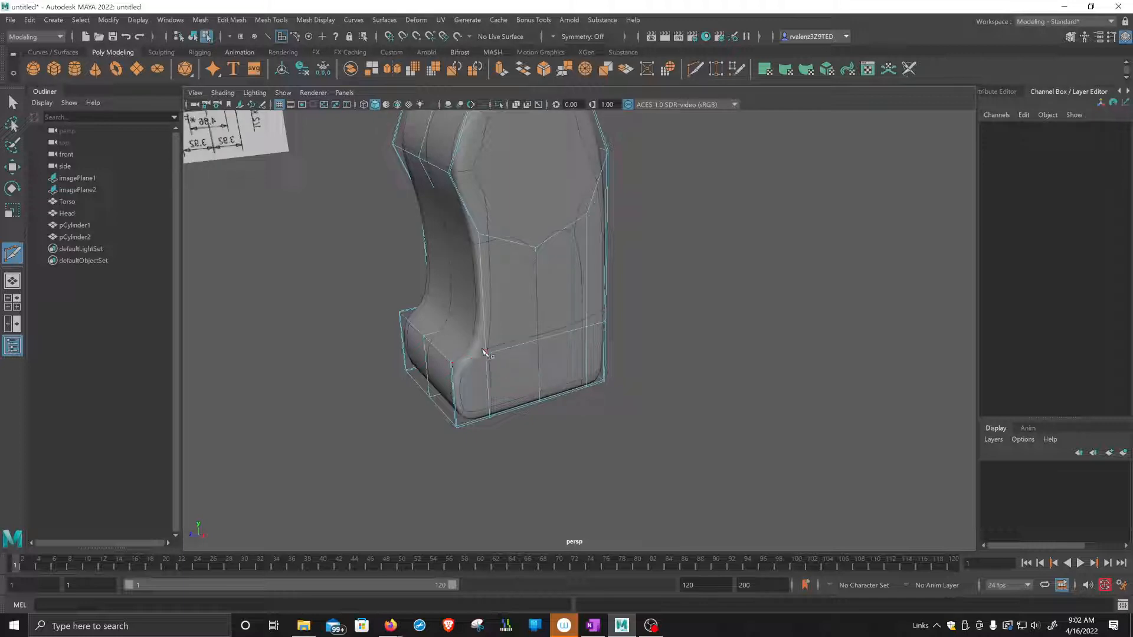
Insert supporting edge loops where the foot meets the leg, one running across the foot beside the leg and one just below the foot's top.
left_click_drag(486, 348, 519, 298, "alt")
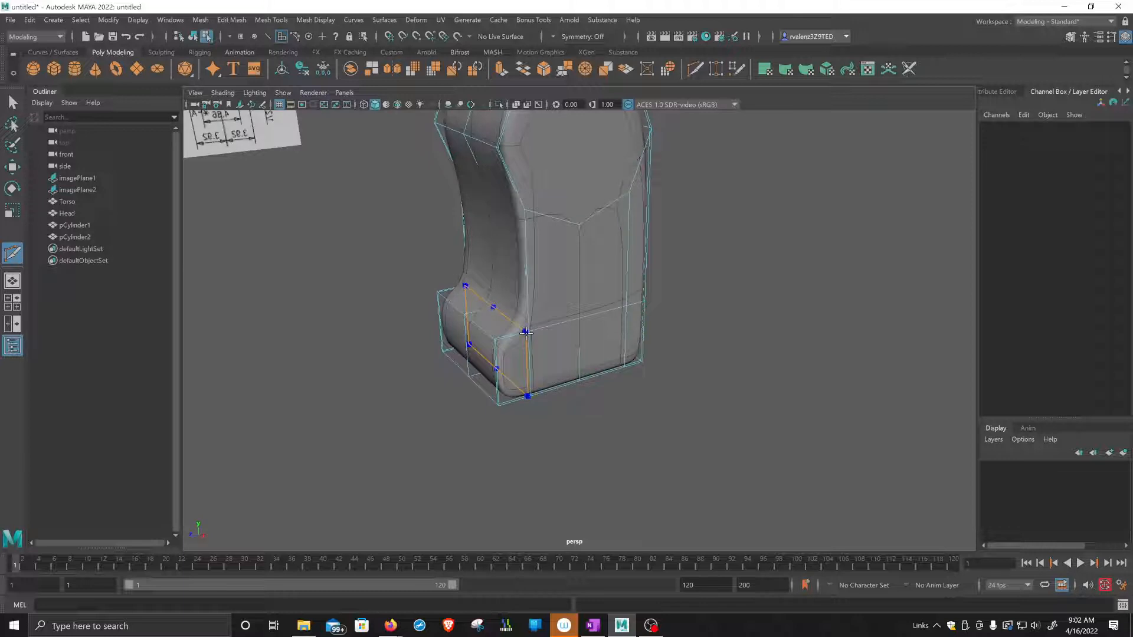
left_click(526, 332)
key("1")
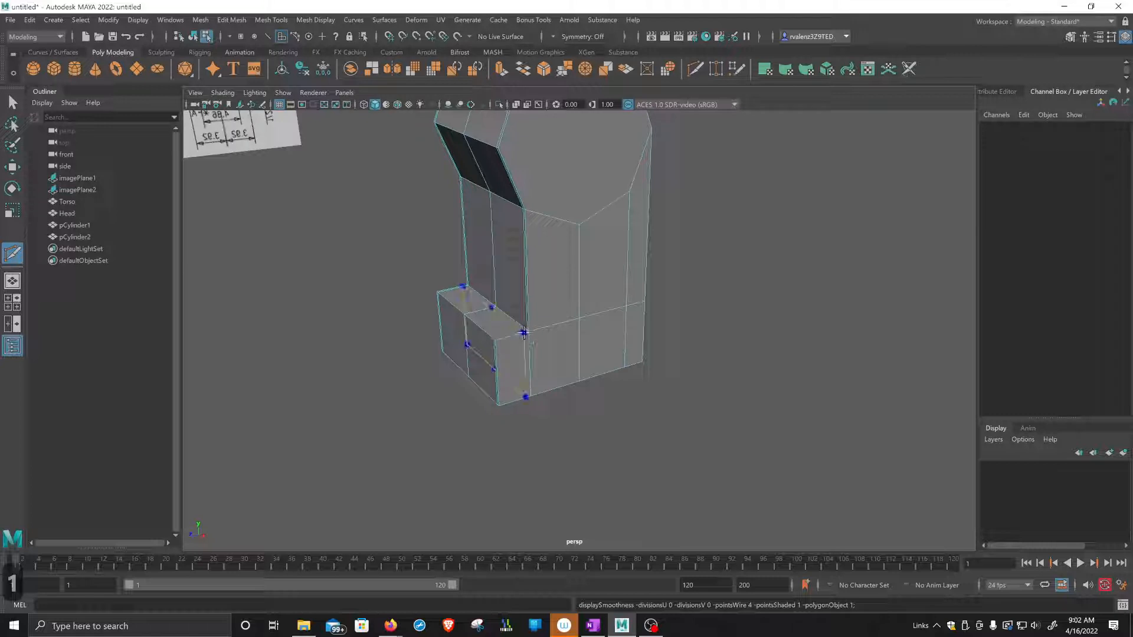
left_click(525, 332, "ctrl")
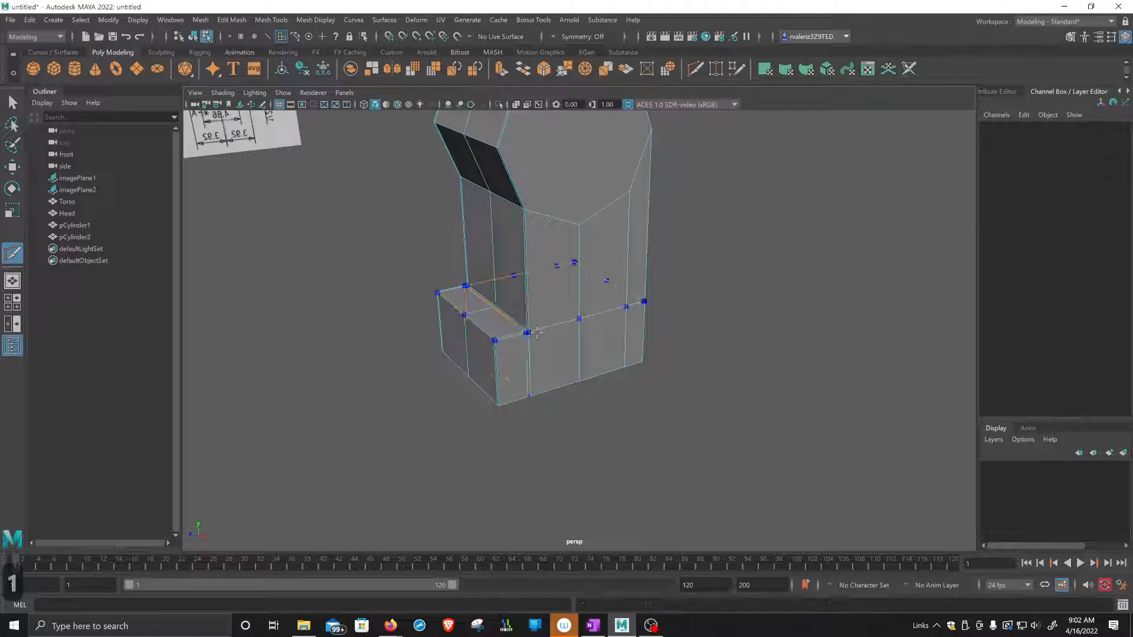
key("3")
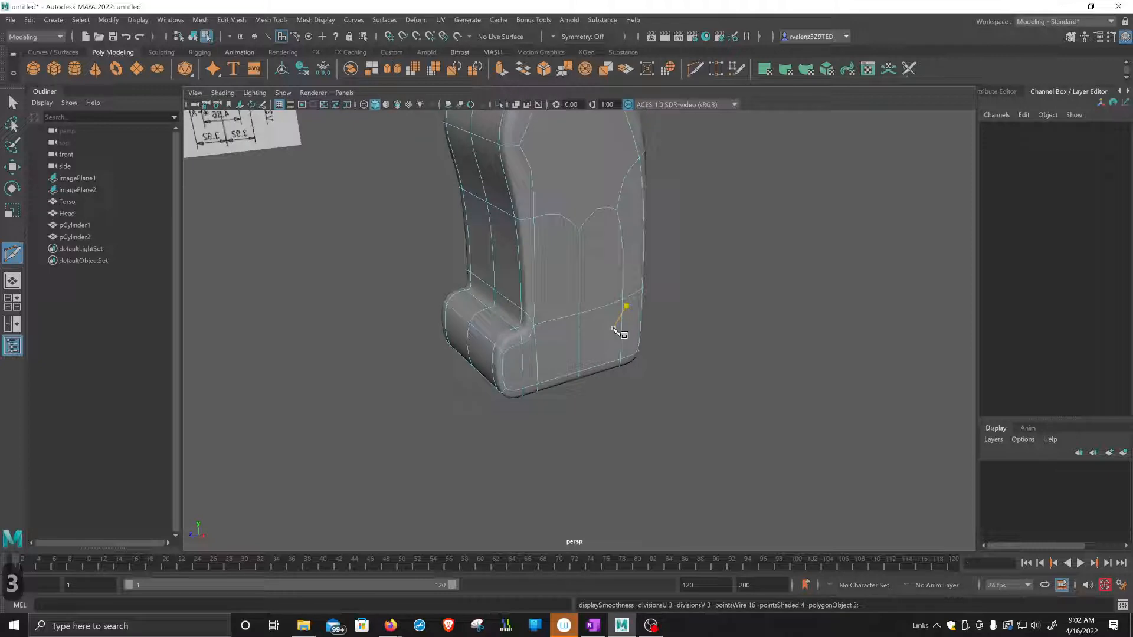
Insert a supporting edge loop close to the foot's front edge, and compare the unsmoothed and smoothed mesh.
key("1")
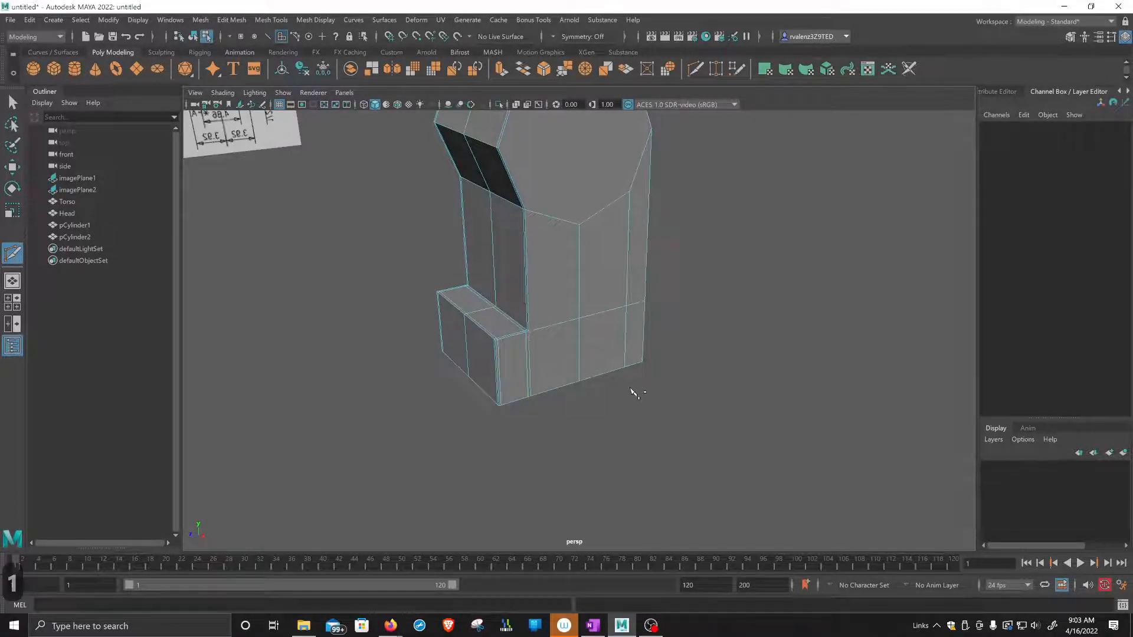
key("3")
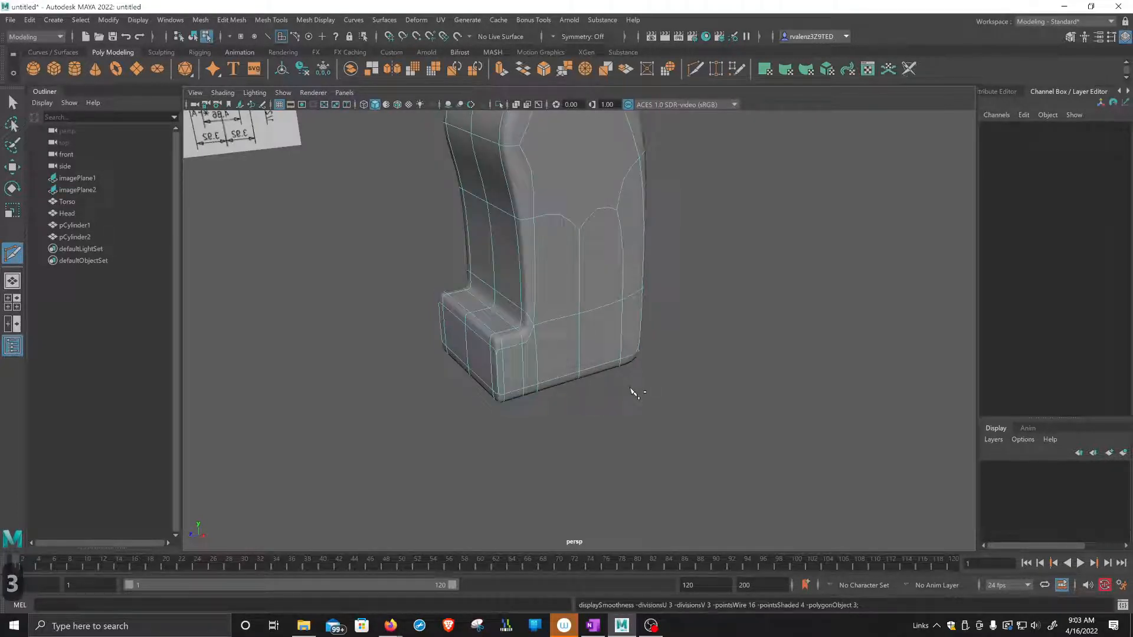
key("1")
key("3")
key("1")
key("3")
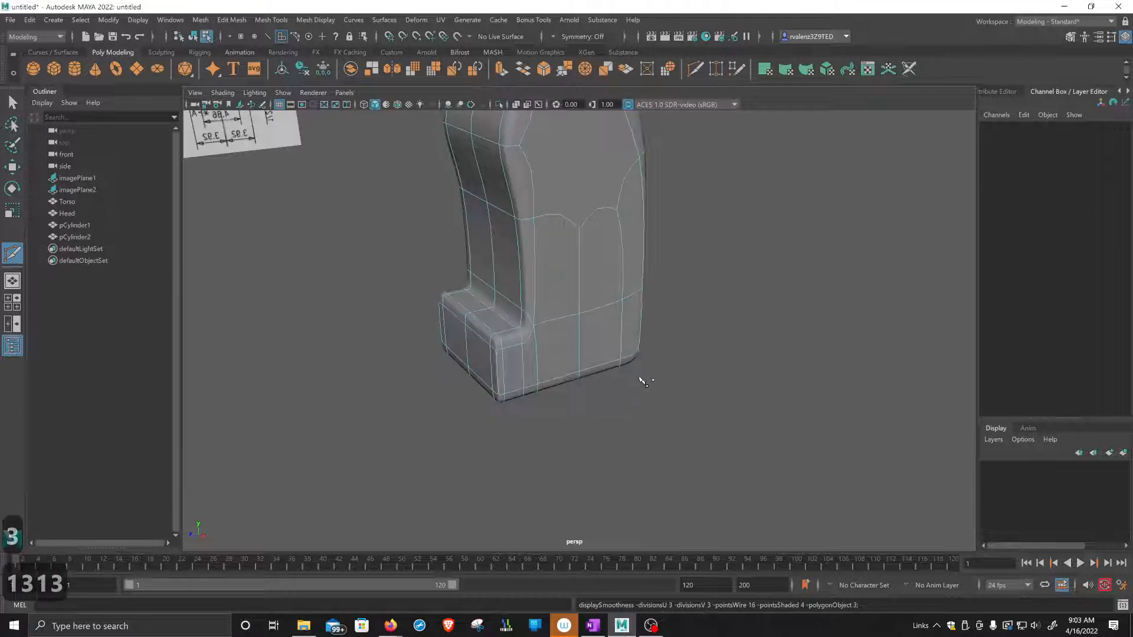
Insert a supporting edge loop just above the bottom edge of the leg and foot, and preview the smoothed mesh.
key("1")
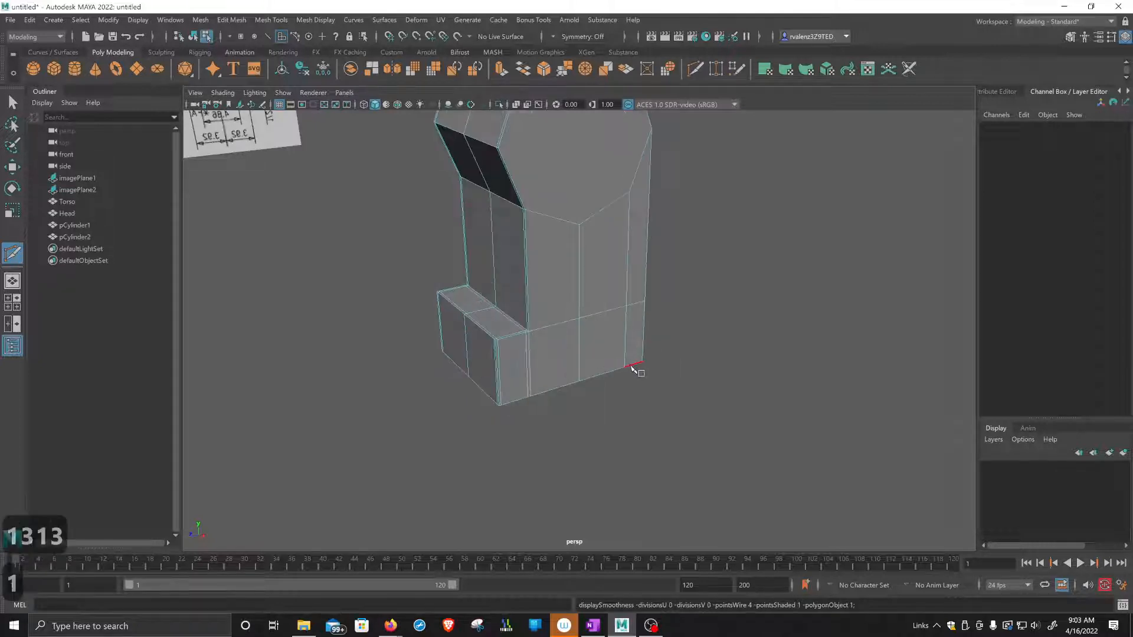
left_click(497, 403, "ctrl")
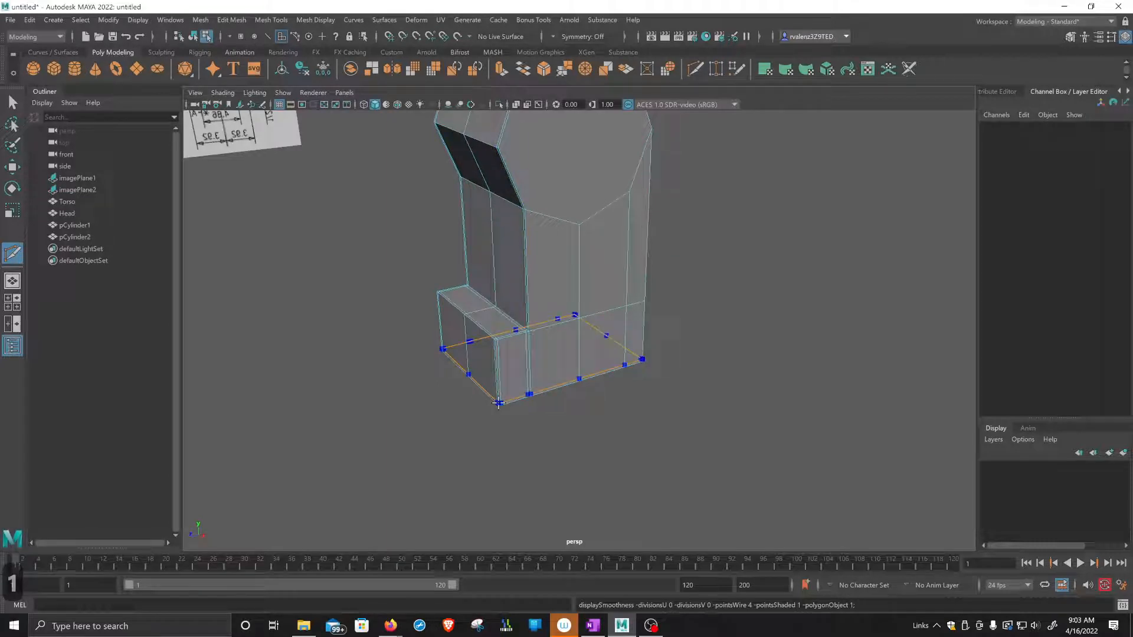
left_click(498, 403, "ctrl")
left_click_drag(566, 416, 592, 371, "alt")
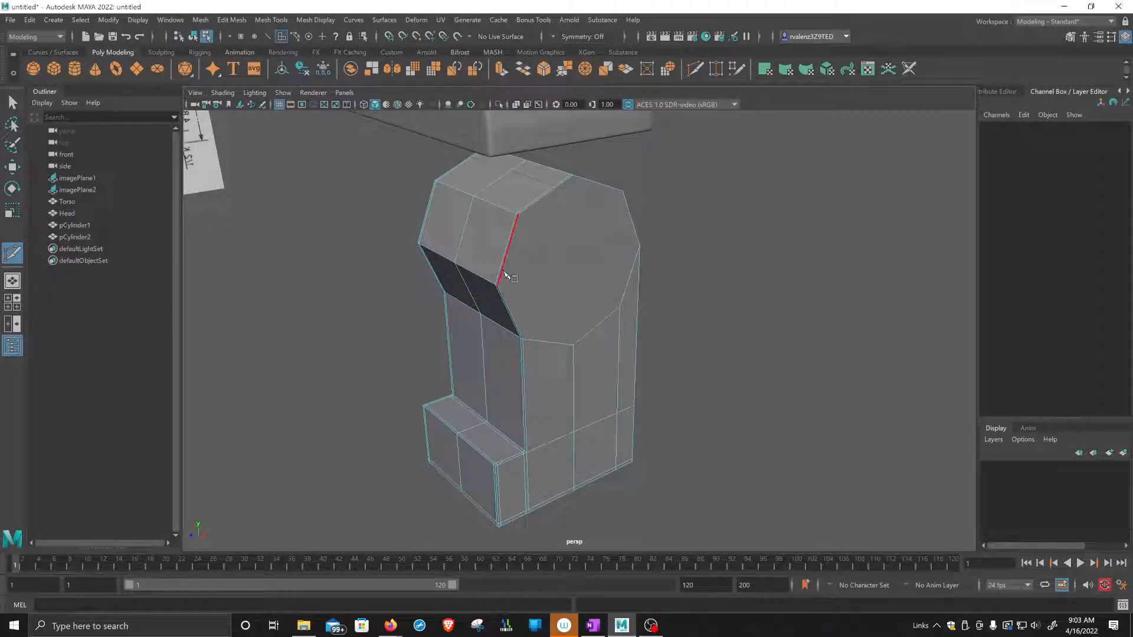
key("3")
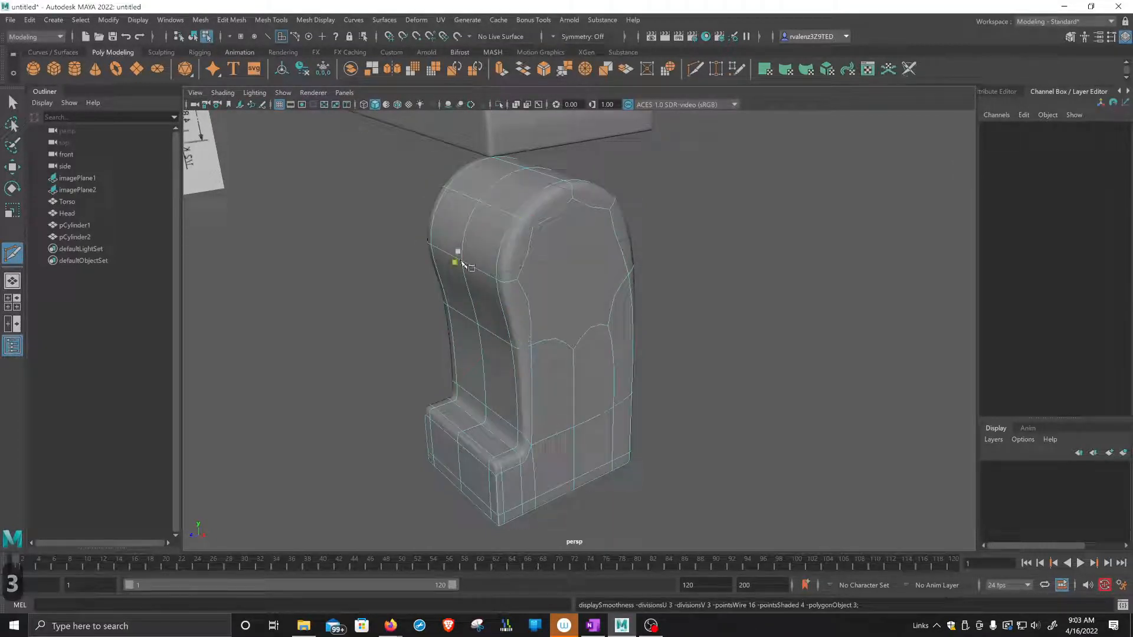
Insert a supporting edge loop around the leg just below the rounded hip part, and display the smoothed mesh.
key("1")
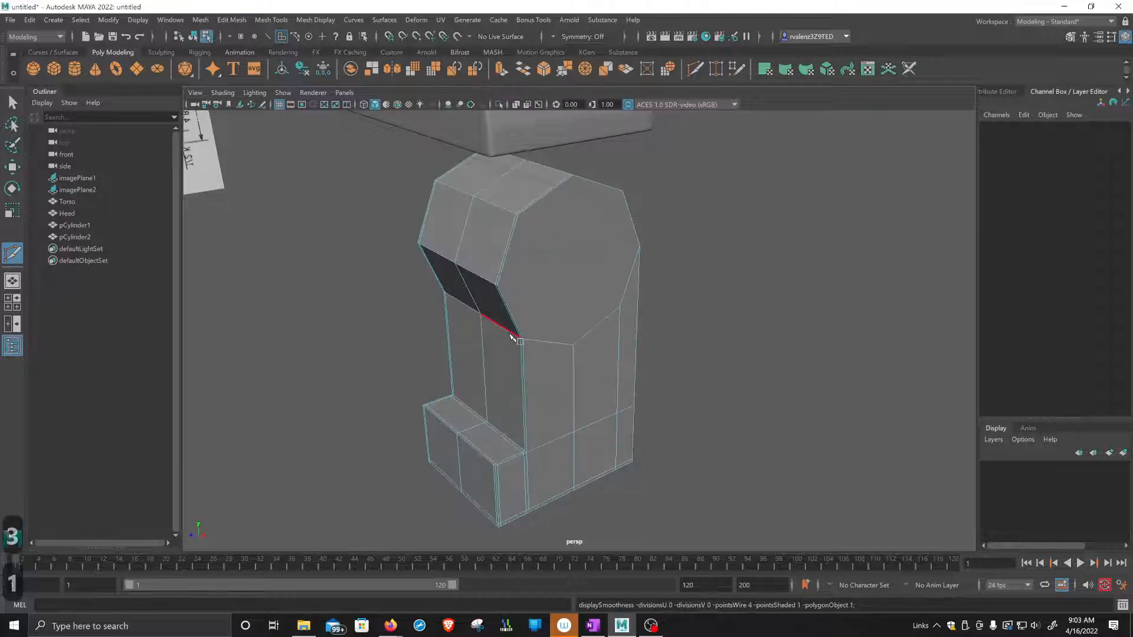
key("ctrl")
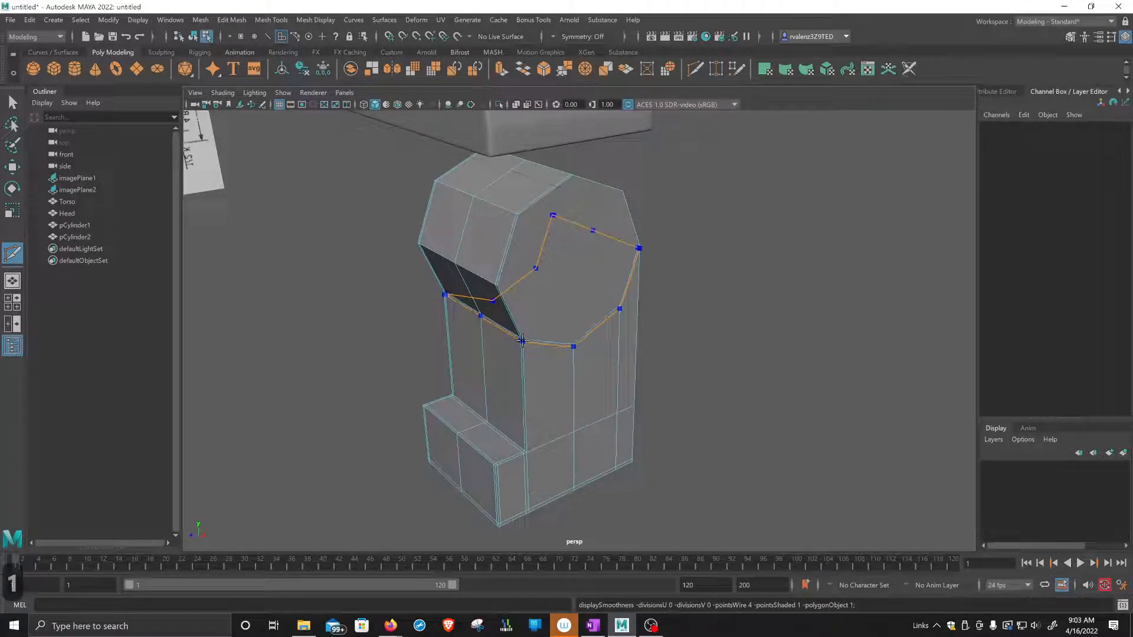
left_click(522, 340, "ctrl")
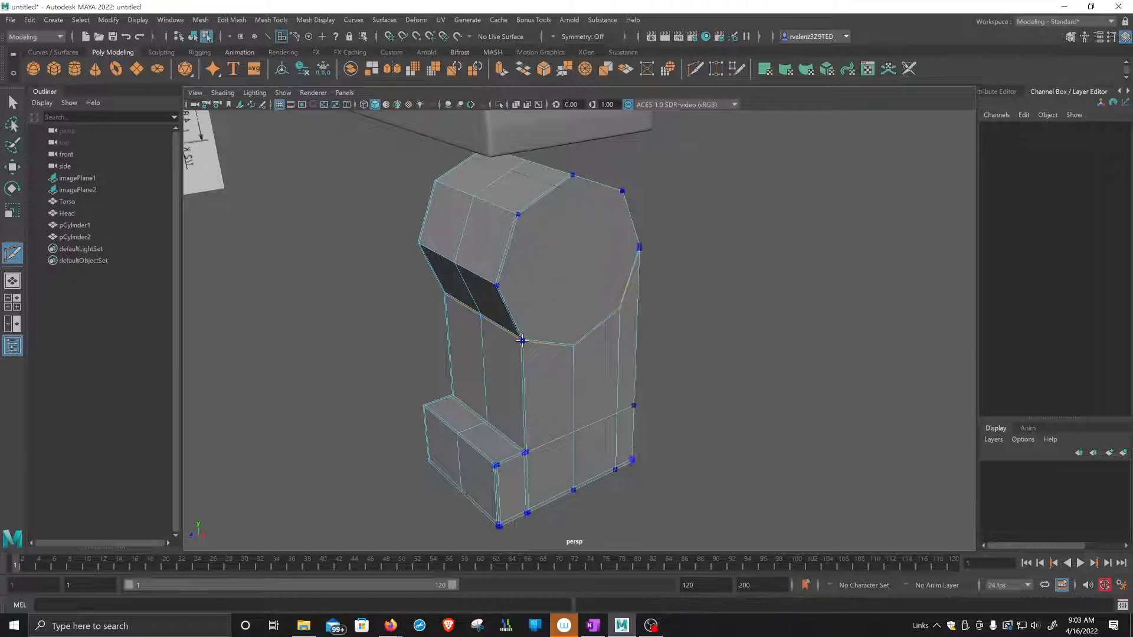
key("3")
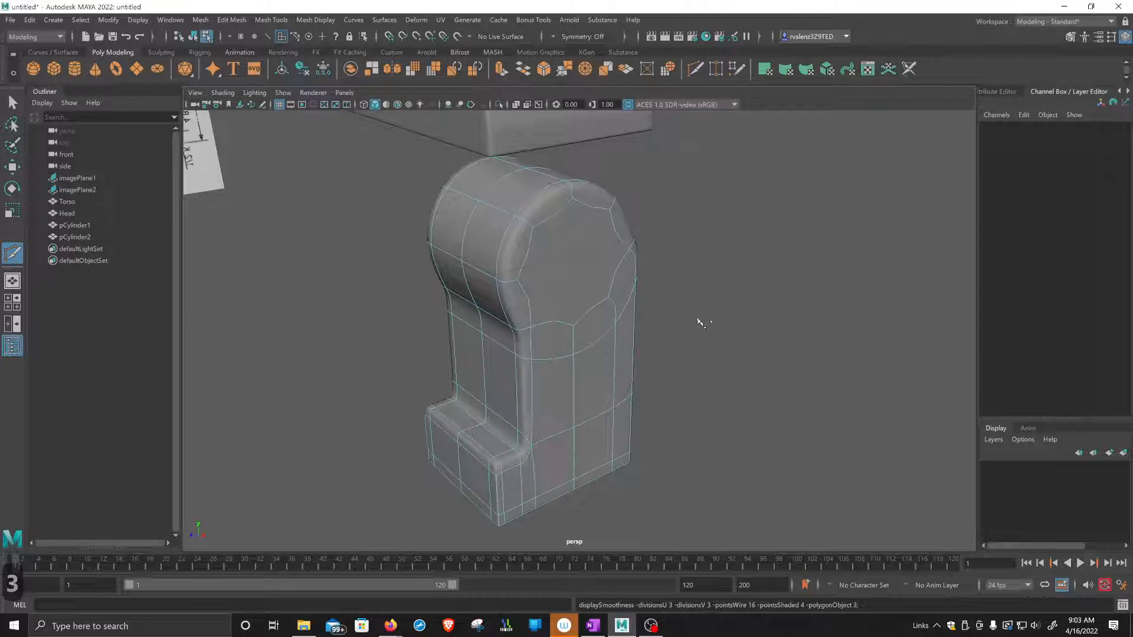
Insert a supporting edge loop around the leg just above the foot, and check the smoothed shape.
scroll(723, 321, "up", 4)
left_click_drag(722, 321, 826, 399, "alt")
scroll(508, 361, "up", 3)
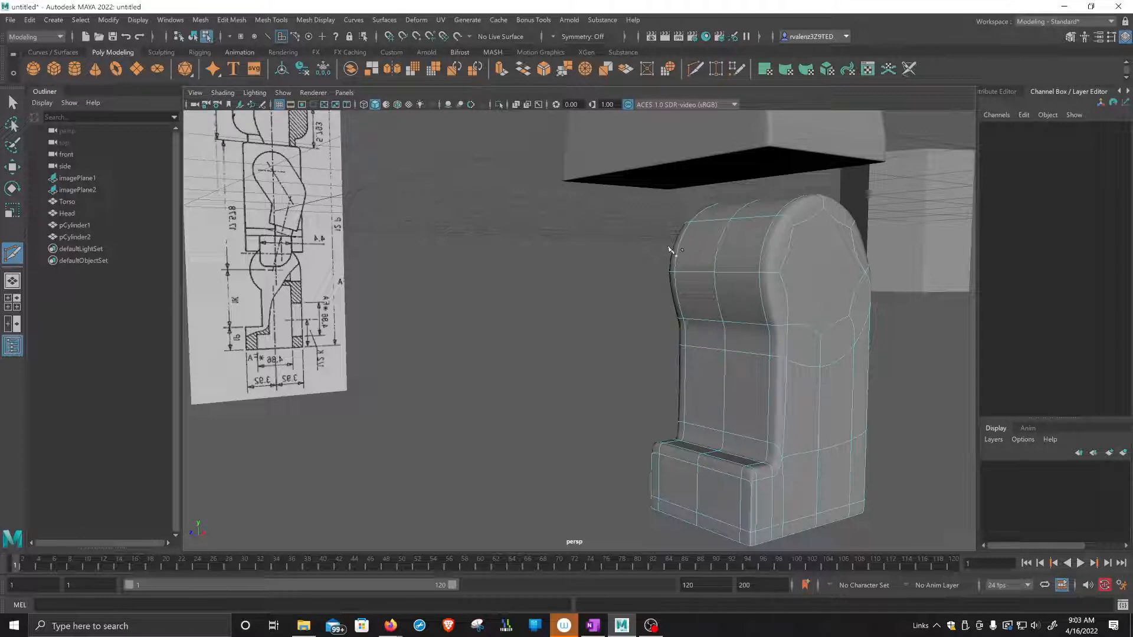
scroll(864, 334, "up", 3)
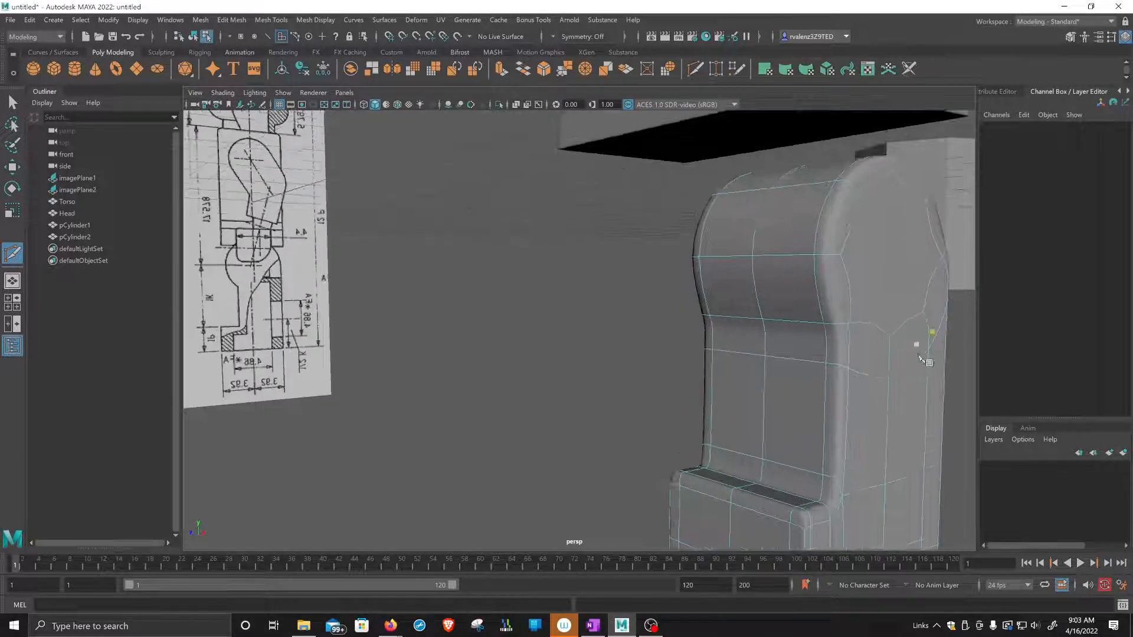
middle_click_drag(920, 357, 734, 283, "alt")
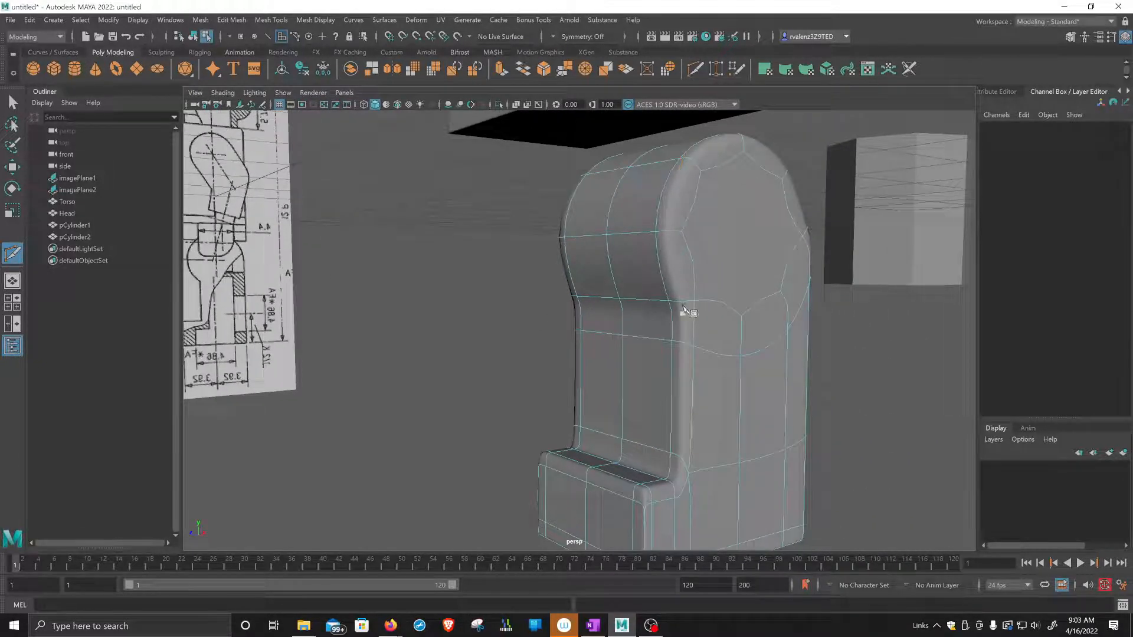
middle_click_drag(821, 350, 803, 336, "alt")
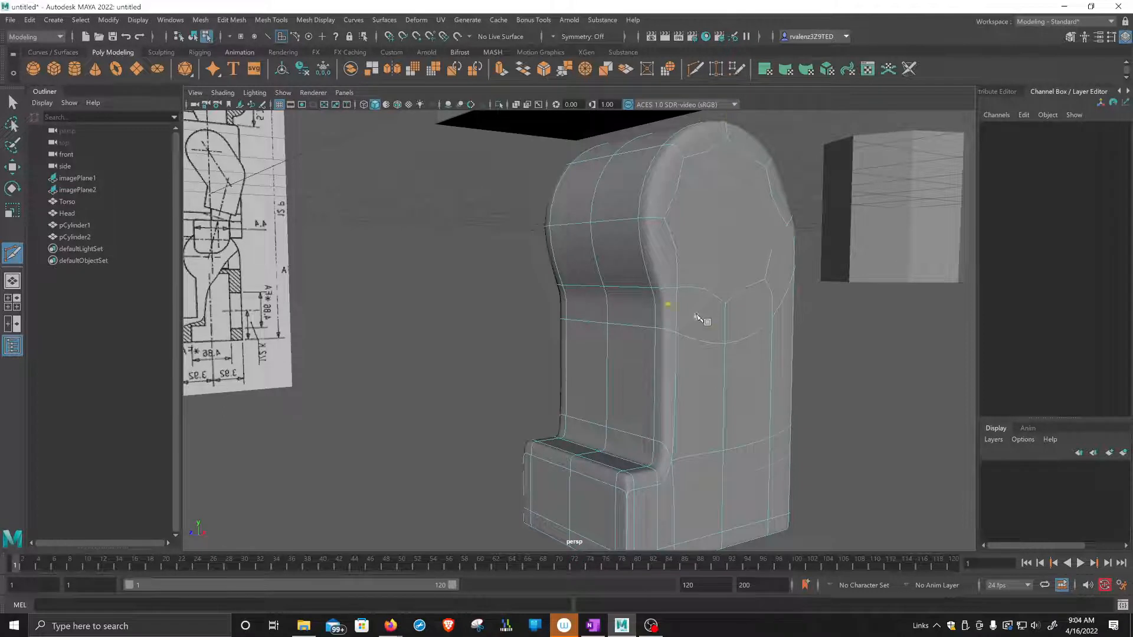
key("1")
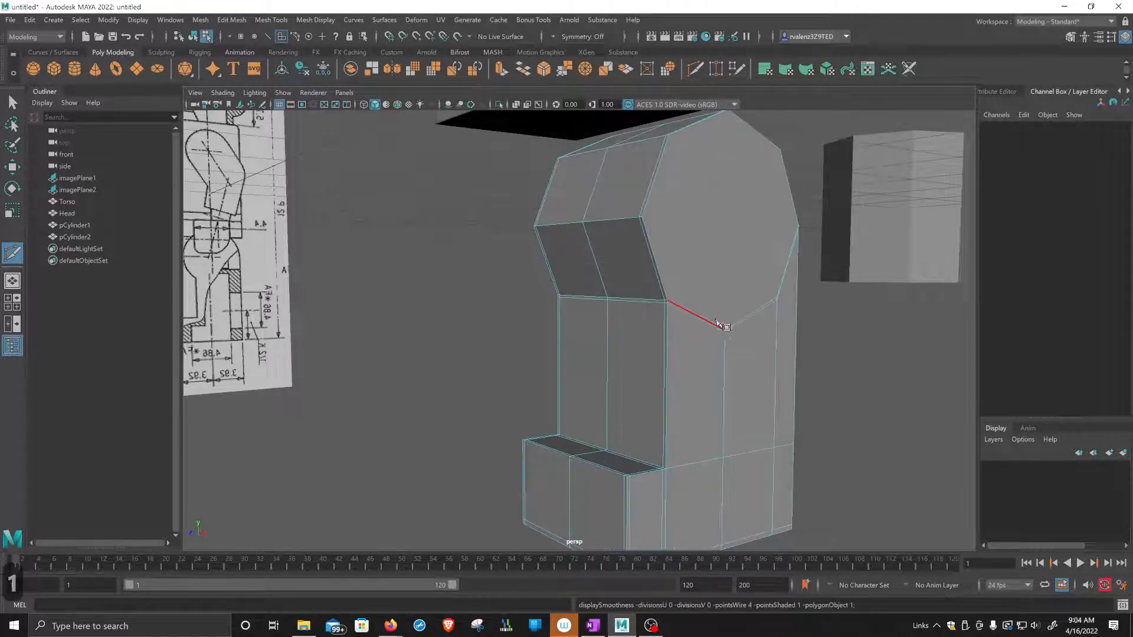
left_click(664, 465, "ctrl")
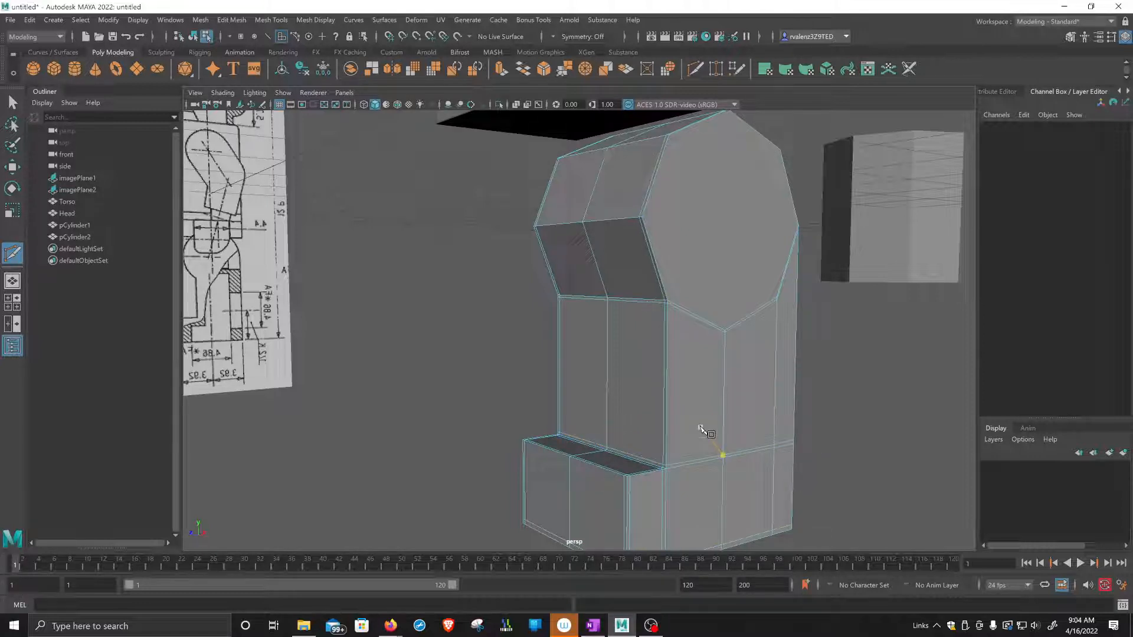
key("3")
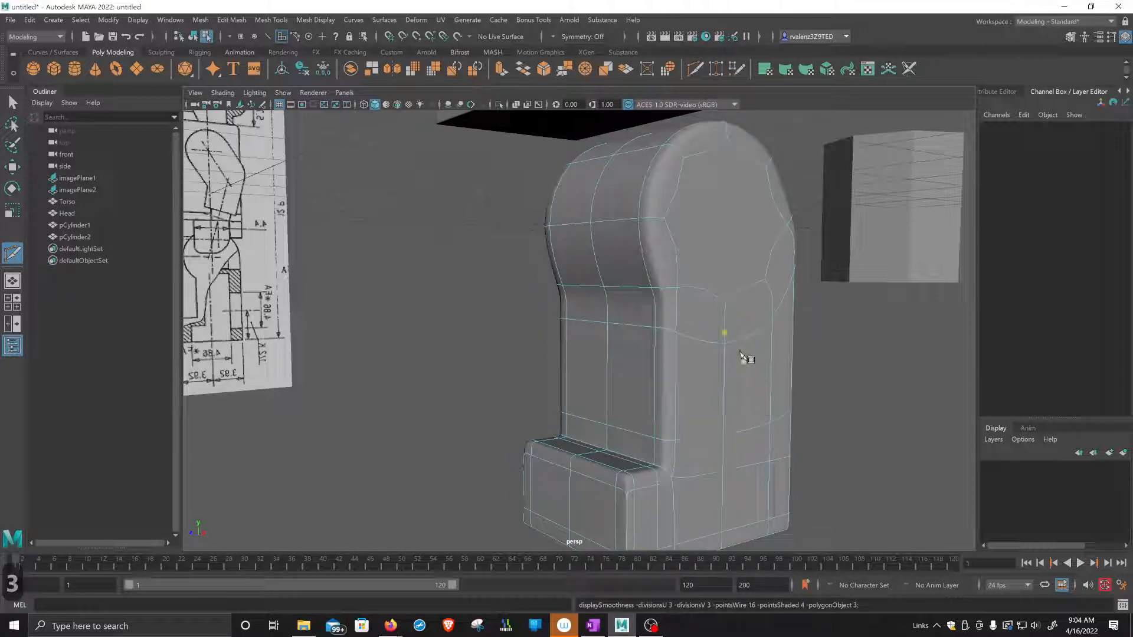
scroll(734, 377, "down", 2)
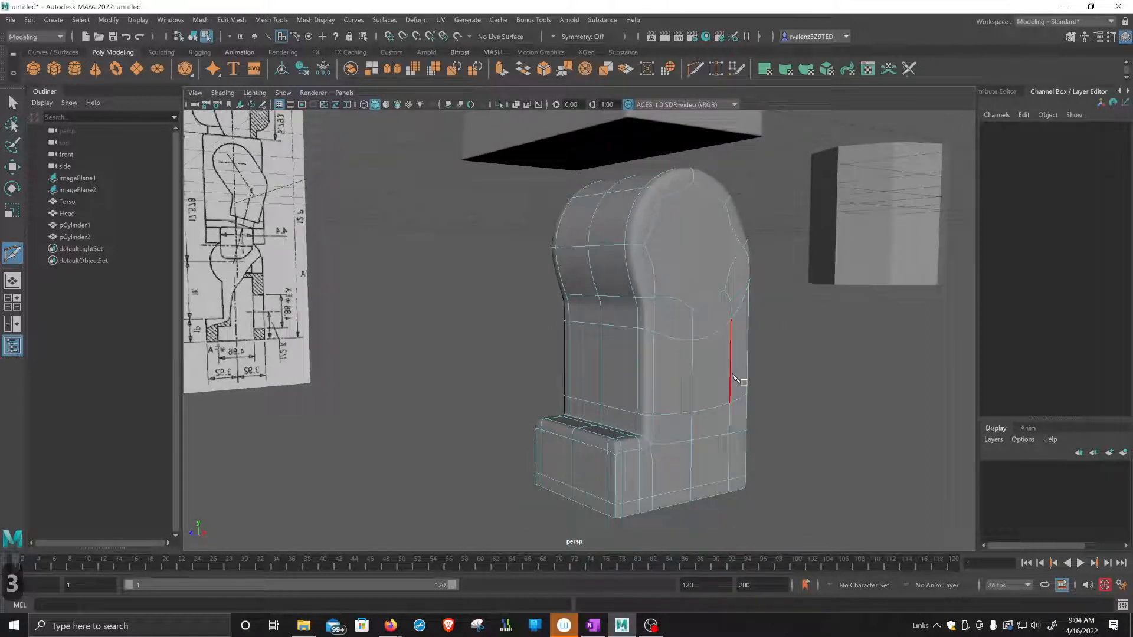
left_click_drag(760, 376, 771, 380, "alt")
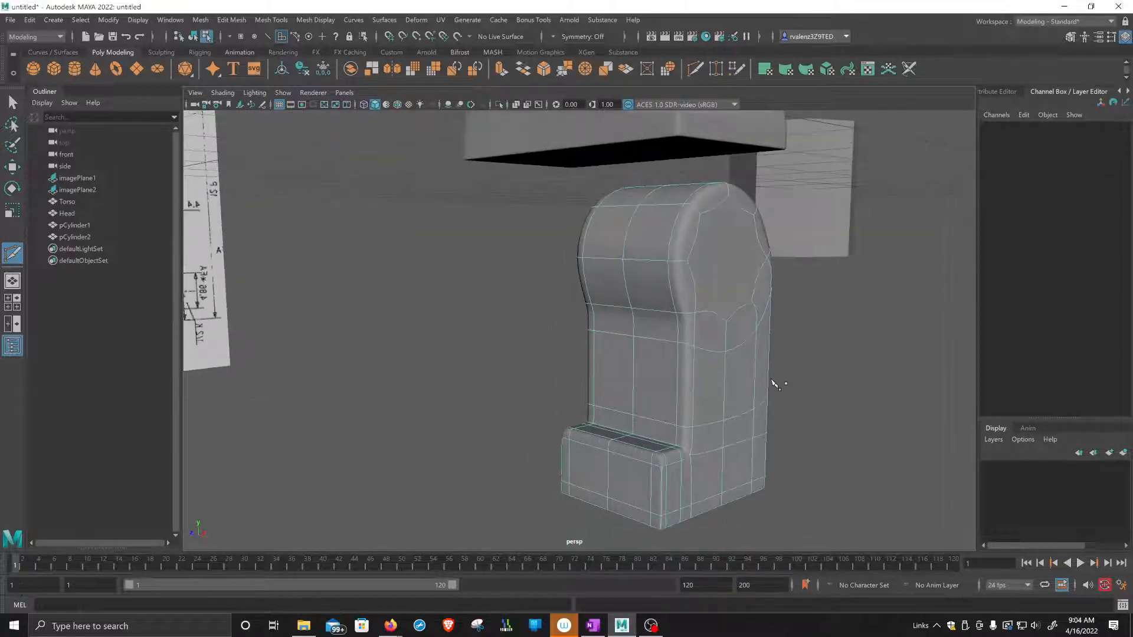
Leave the Multi-Cut tool, switch to edge selection and select the supporting edge loops on the leg, including the one below the hip.
key("q")
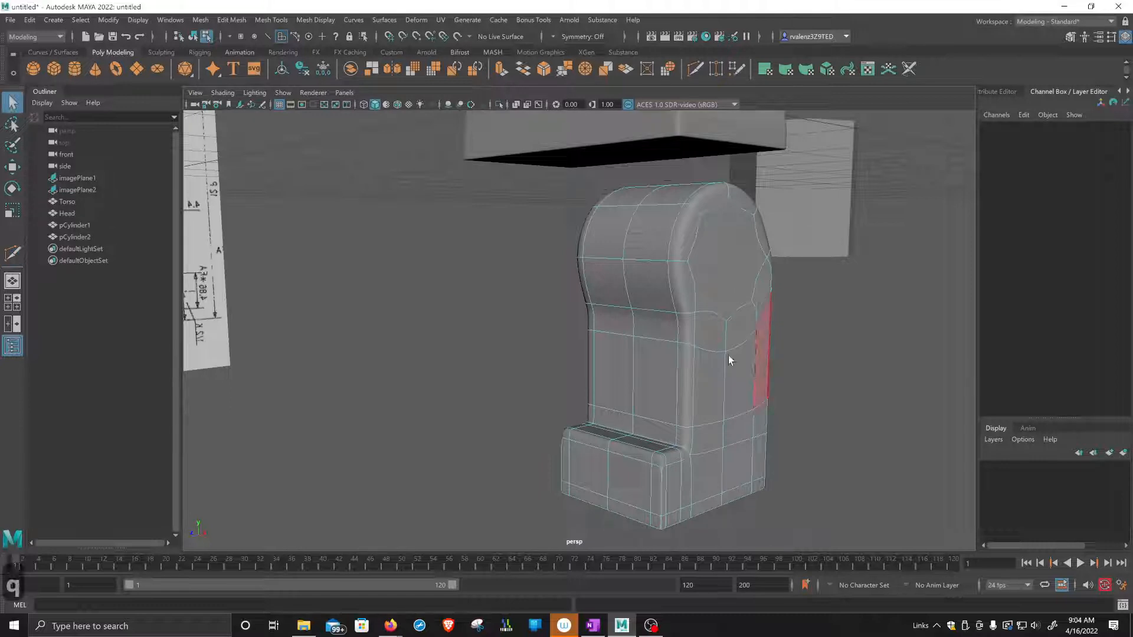
right_click_drag(673, 341, 670, 278, "shift")
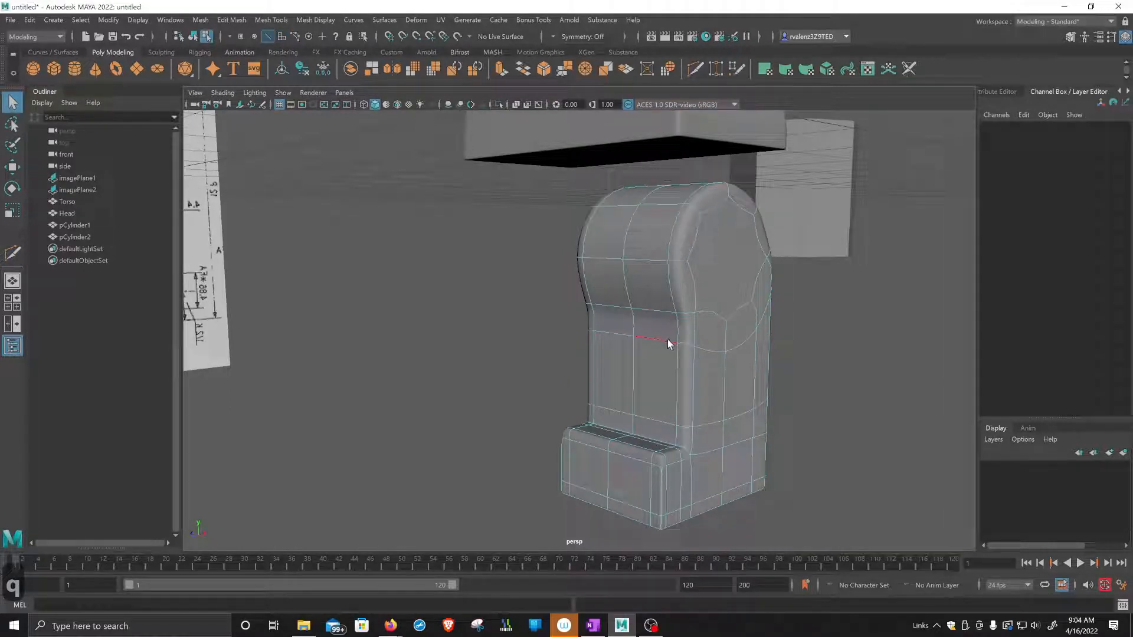
left_click(667, 338)
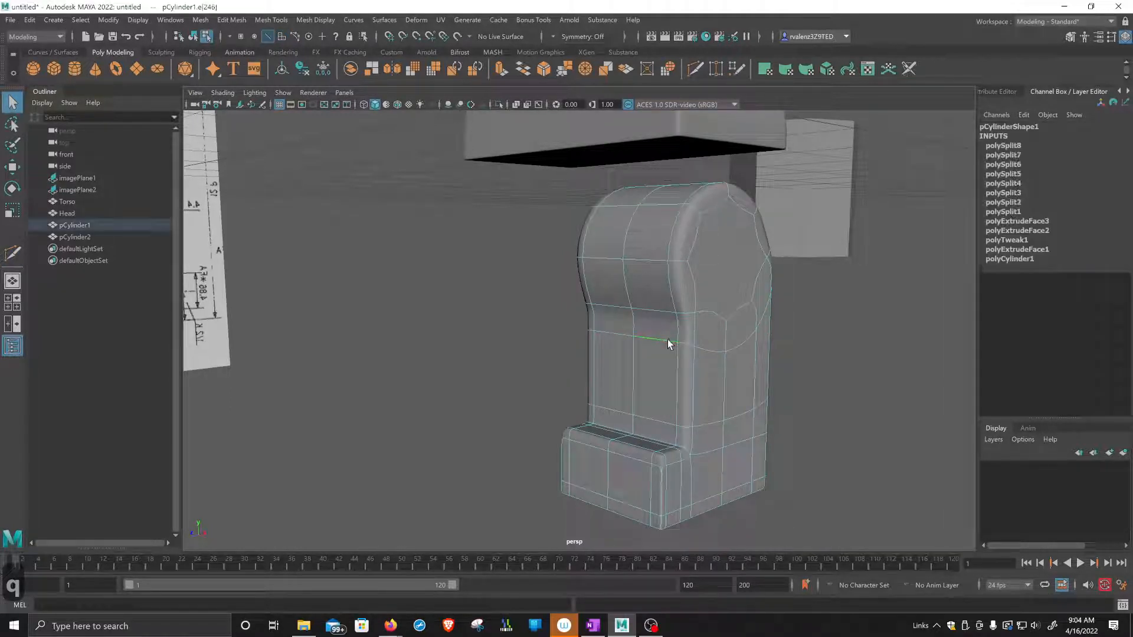
left_click(668, 294)
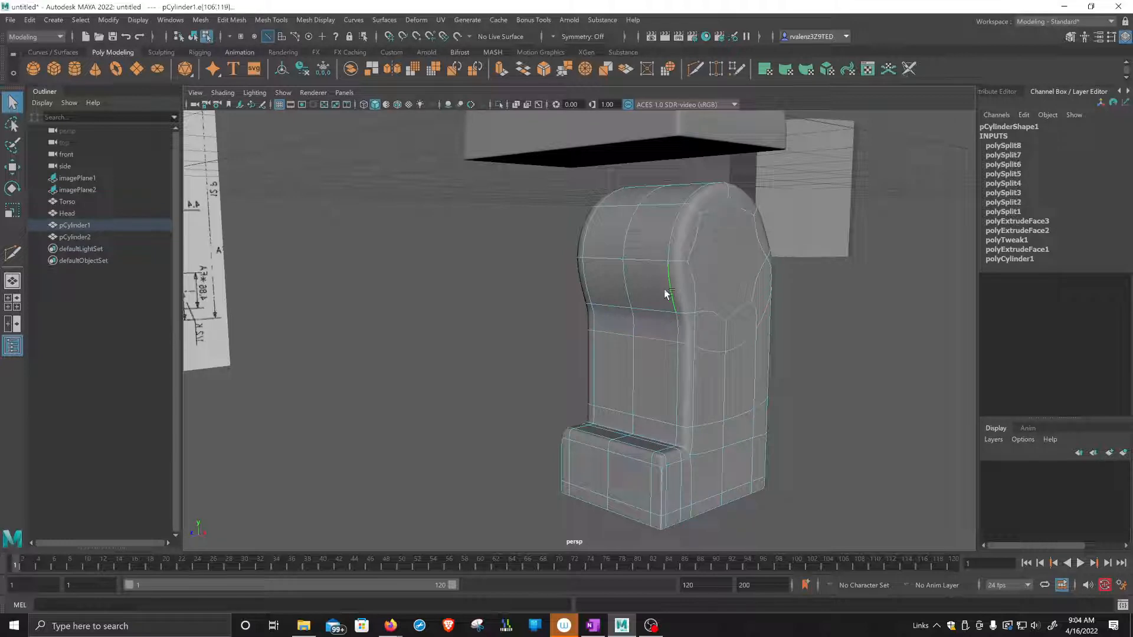
left_click(628, 283)
Examine the leg's edge loops from several angles in unsmoothed, wireframe and smoothed display.
key("1")
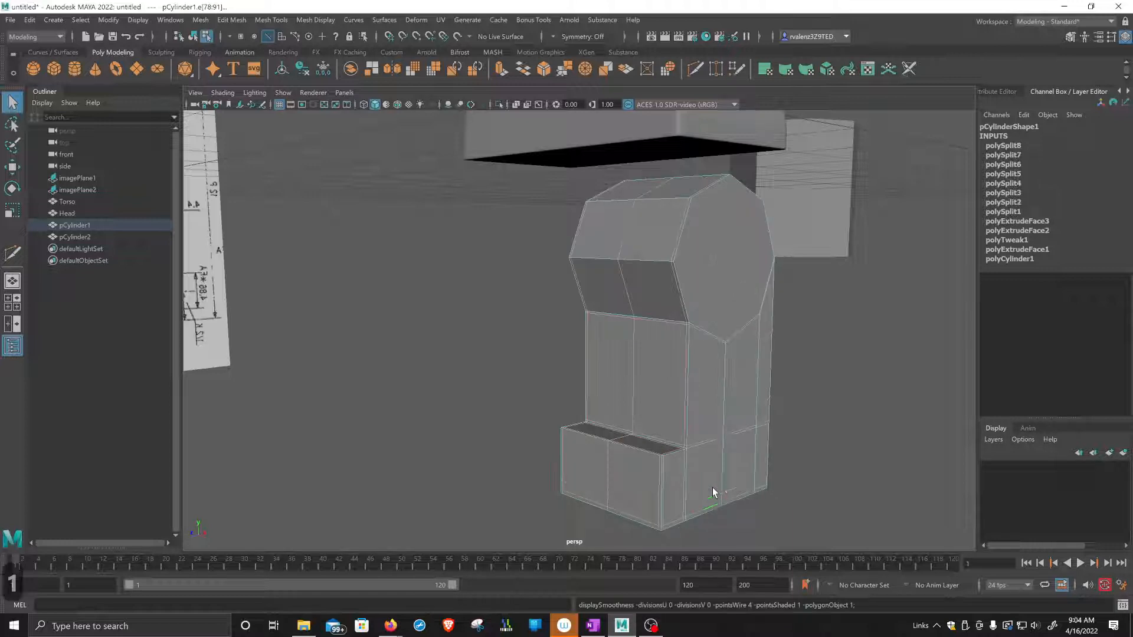
left_click_drag(828, 469, 787, 440, "alt")
key("4")
scroll(687, 384, "up", 2)
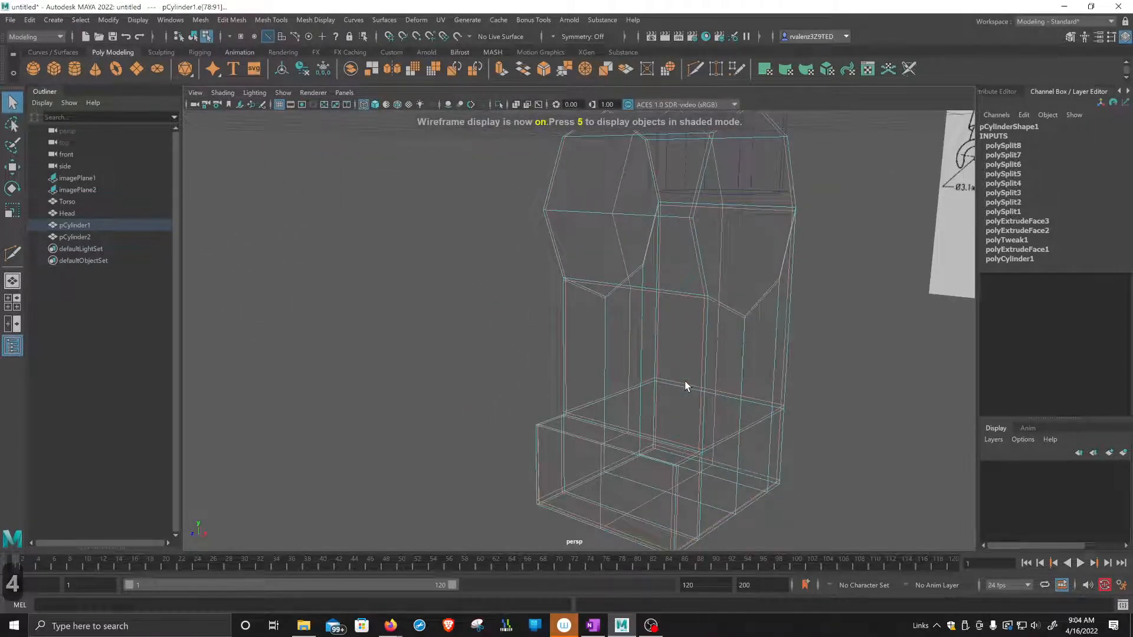
key("5")
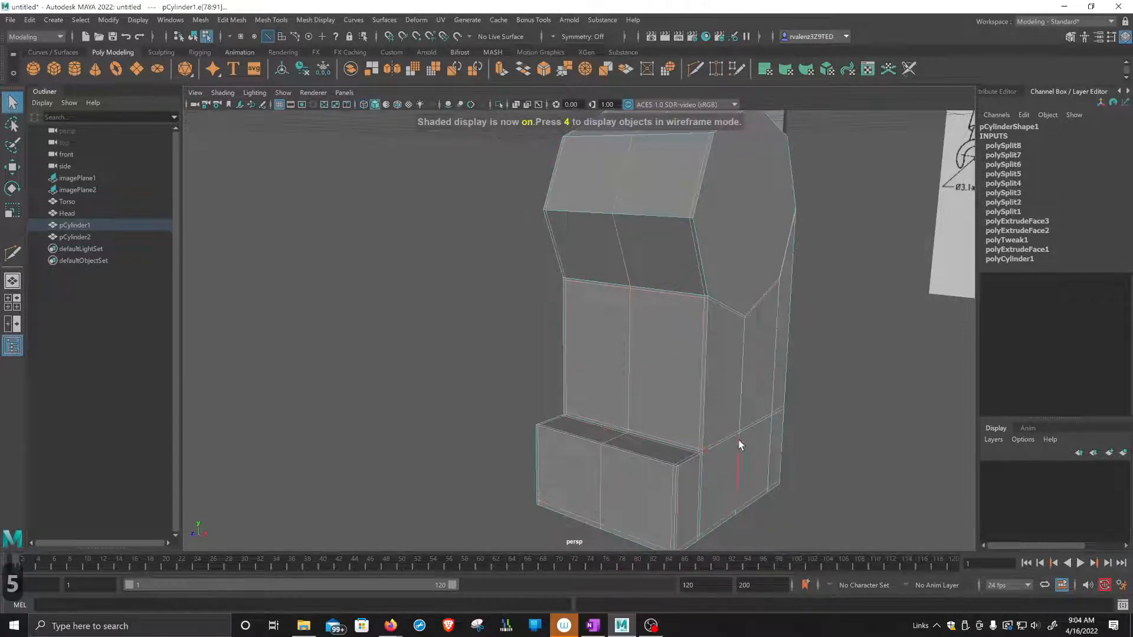
middle_click_drag(751, 463, 683, 431, "alt")
left_click_drag(683, 431, 677, 429, "alt")
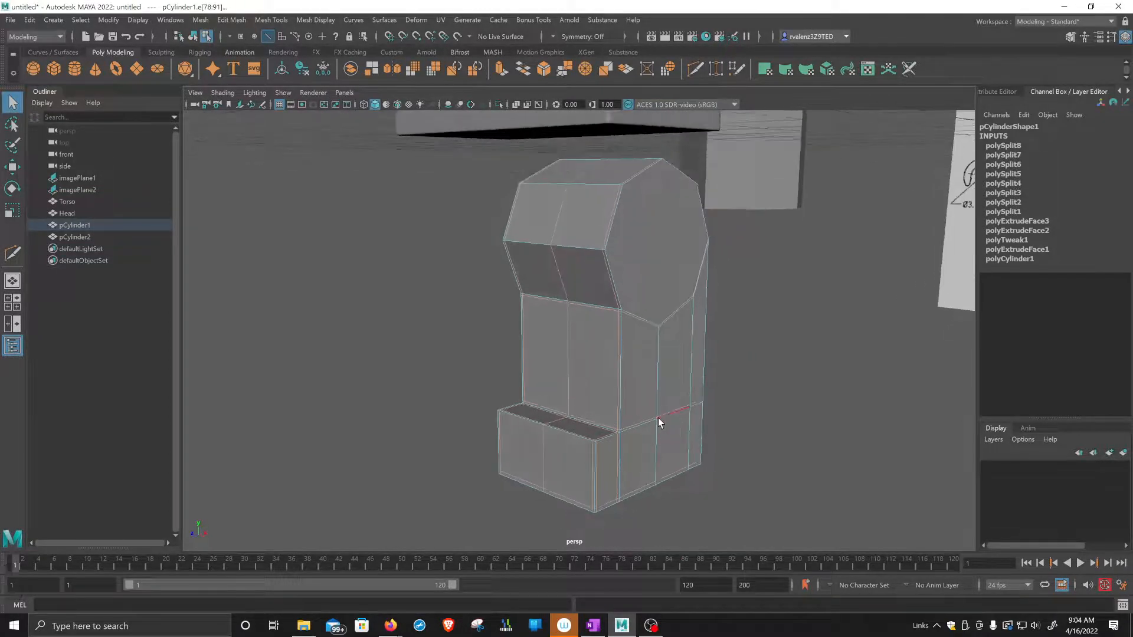
key("3")
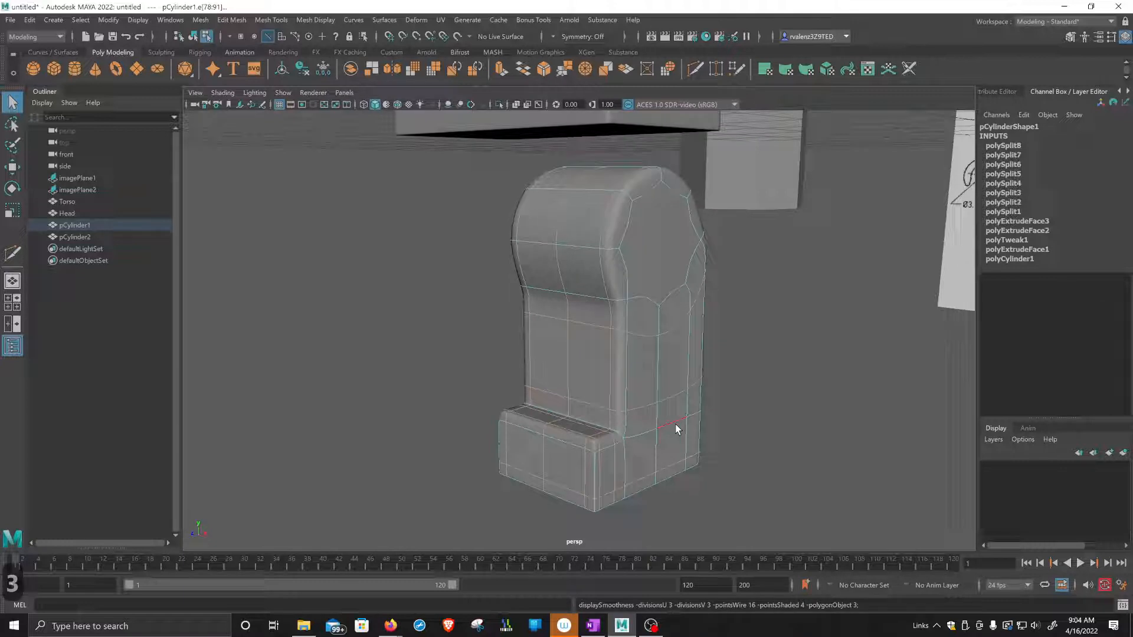
key("4")
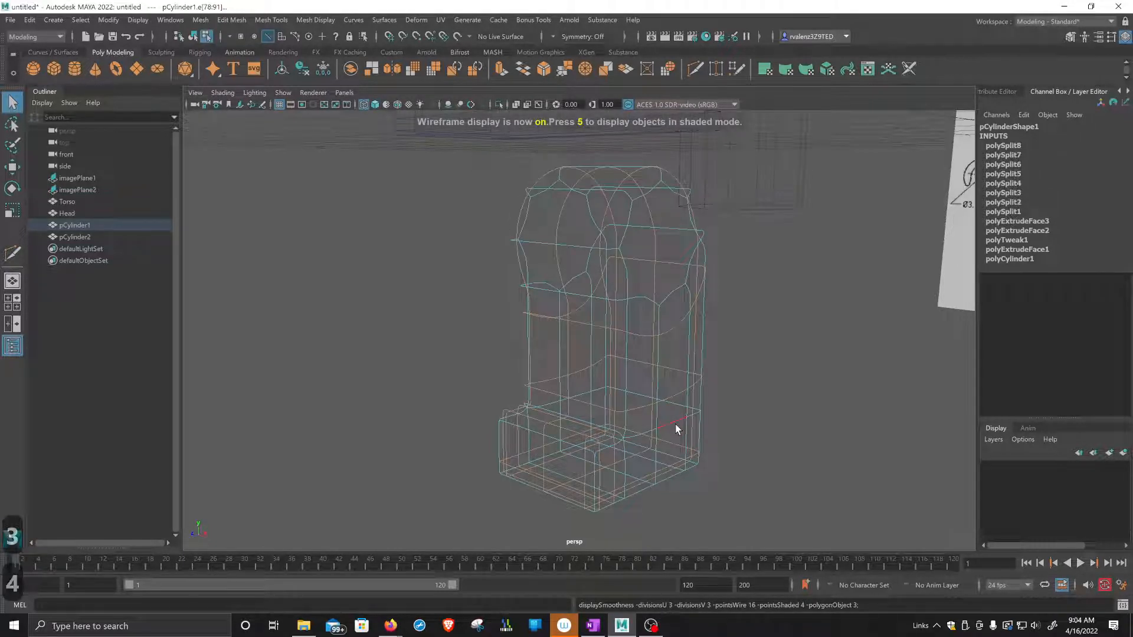
key("5")
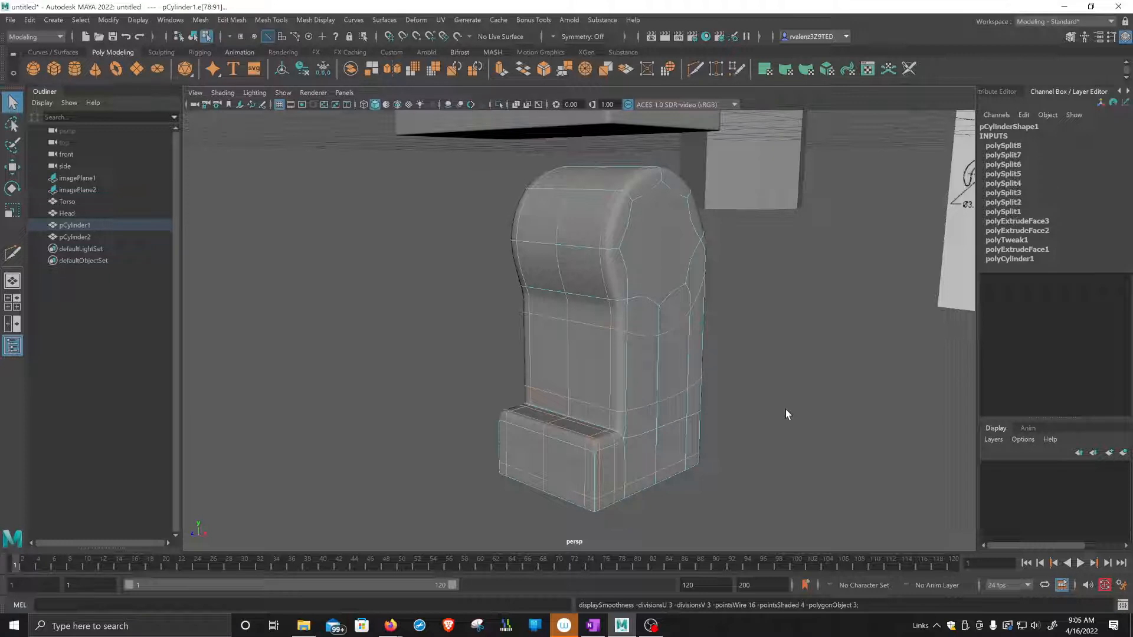
key("1")
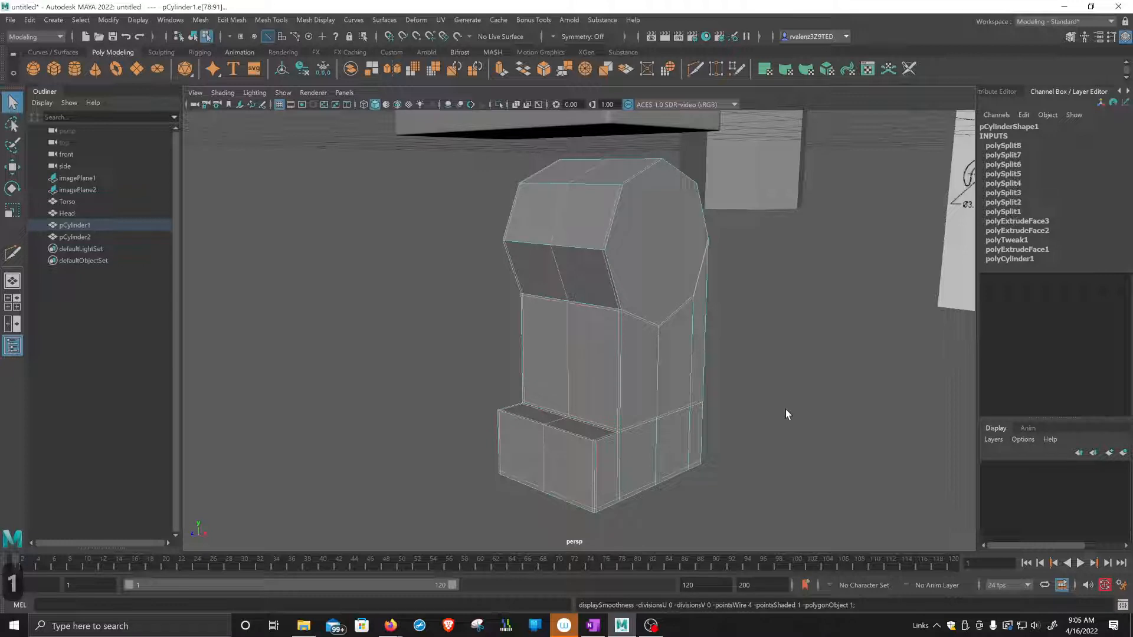
Examine the leg from several angles in smoothed display, return it to unsmoothed display and inspect its back faces.
key("3")
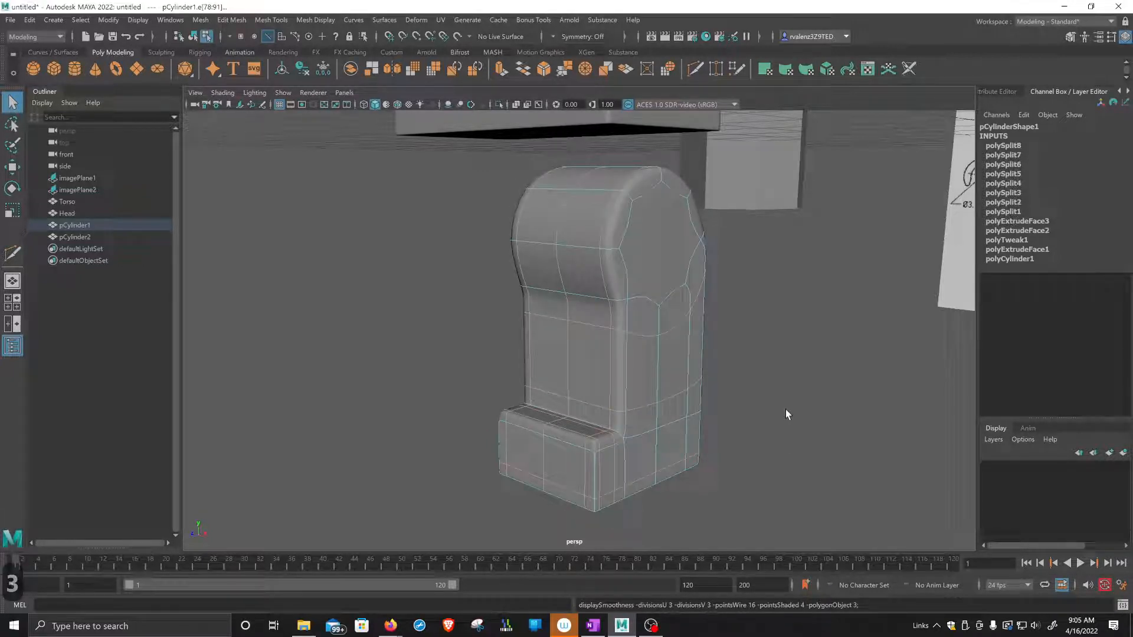
left_click_drag(742, 401, 665, 401, "alt")
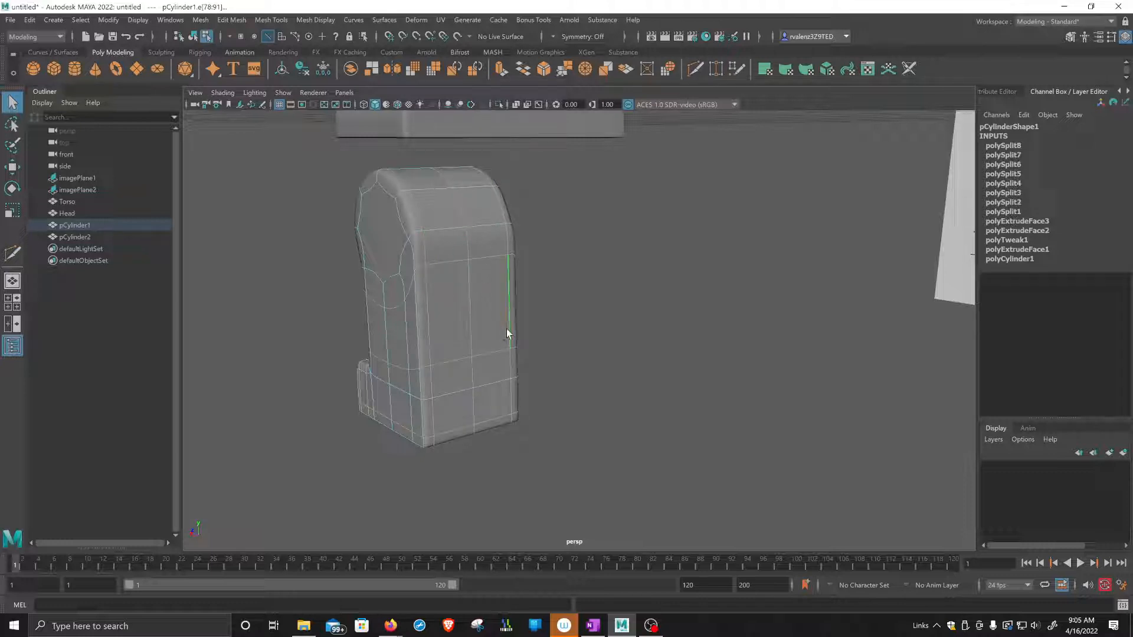
left_click_drag(564, 326, 660, 331, "alt")
scroll(660, 332, "up", 3)
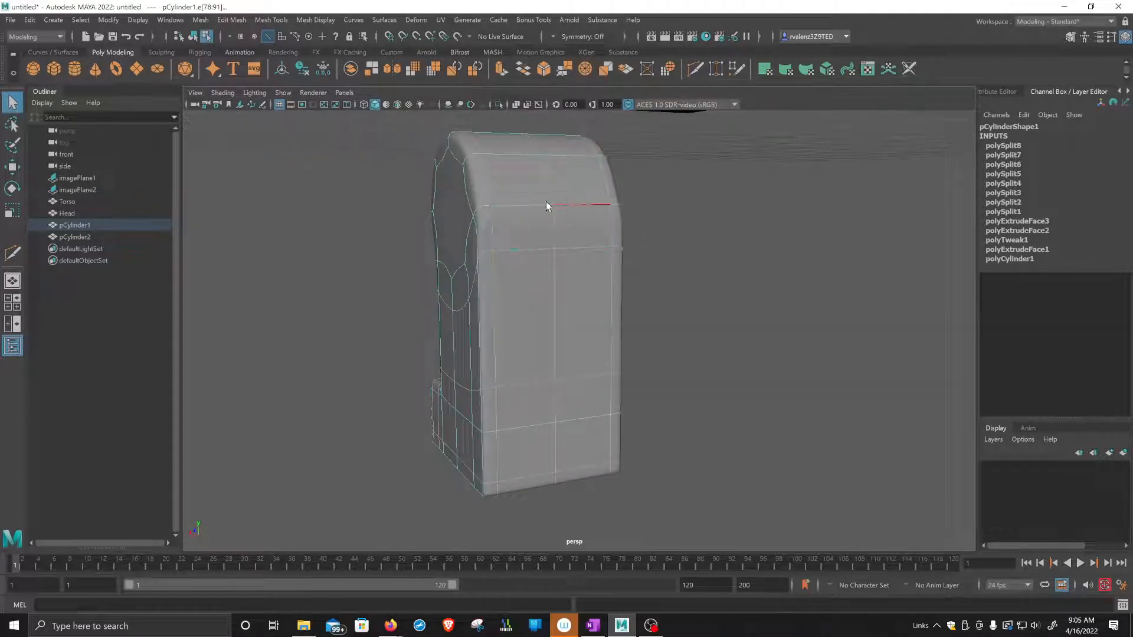
left_click_drag(581, 429, 669, 418, "alt")
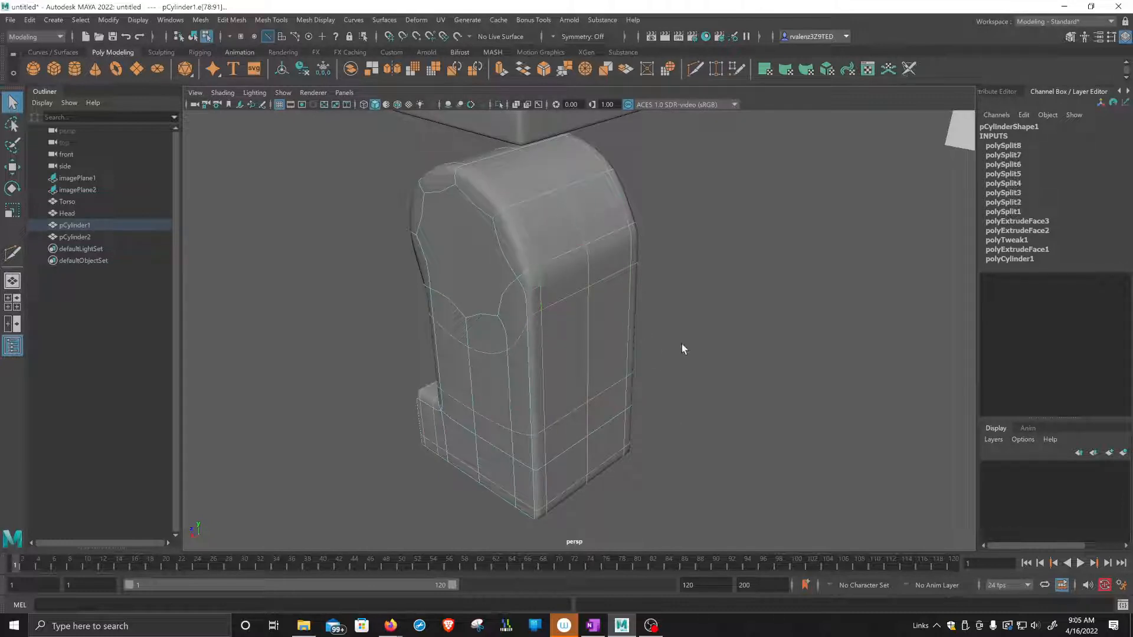
left_click_drag(682, 348, 693, 338, "alt")
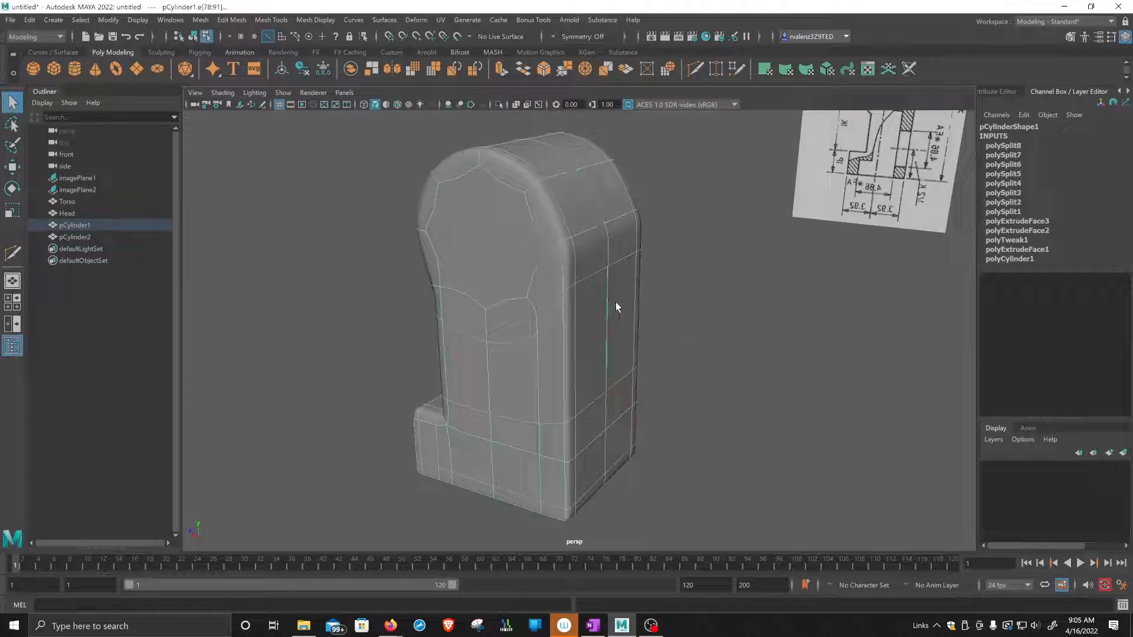
left_click_drag(614, 302, 631, 356, "alt")
key("1")
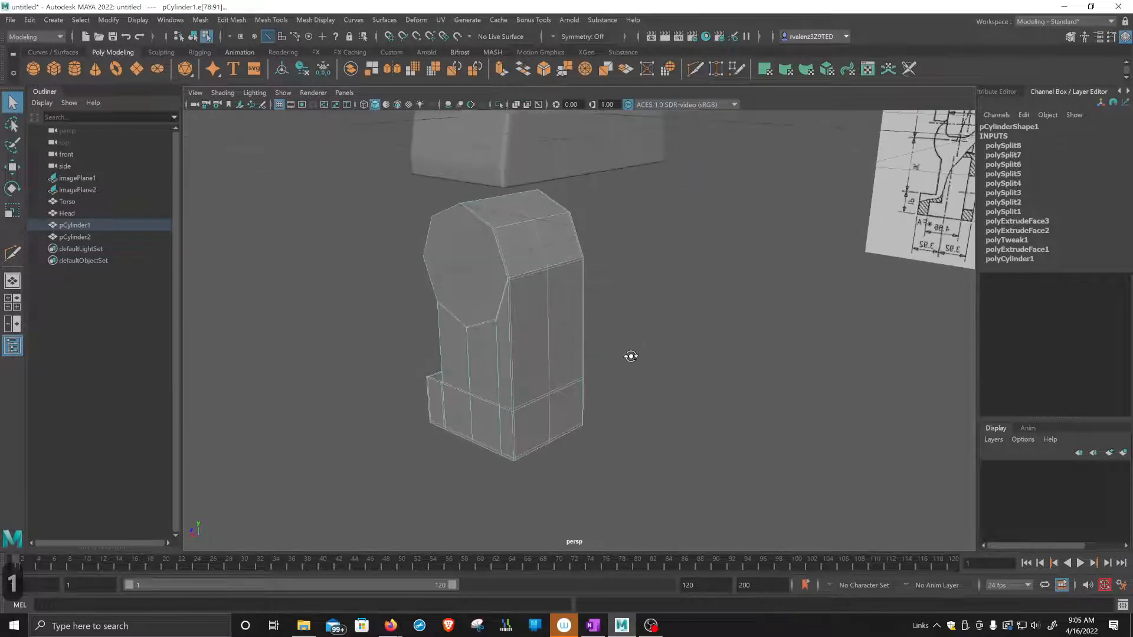
left_click(582, 273)
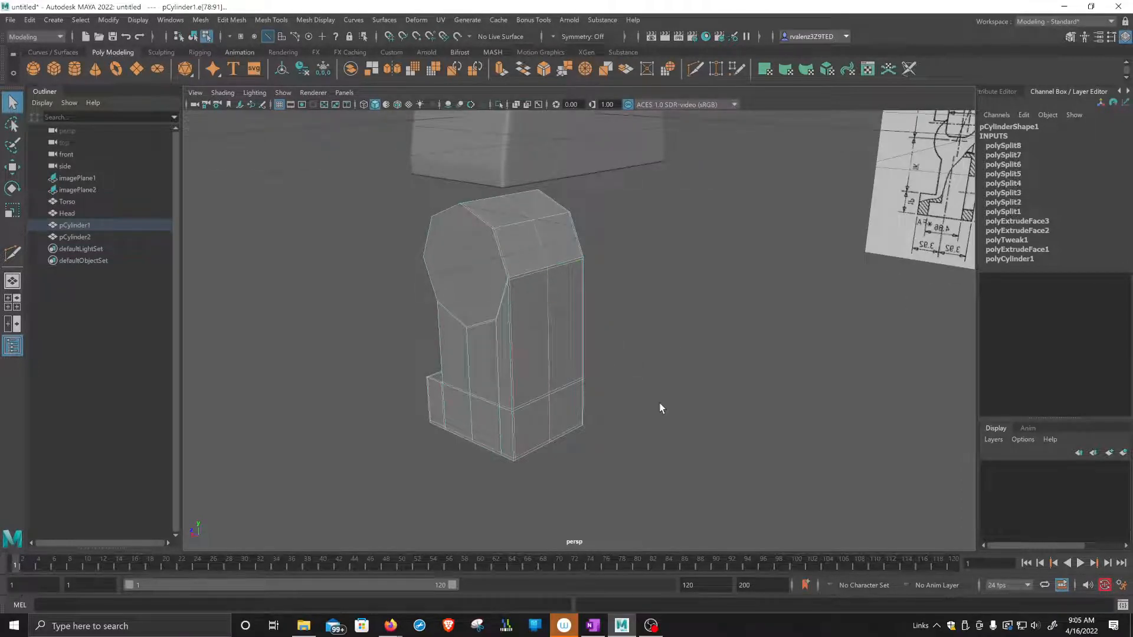
mouse_move(659, 404)
left_mouse_down("alt")
mouse_move(645, 430)
mouse_move(646, 413)
left_mouse_up("alt")
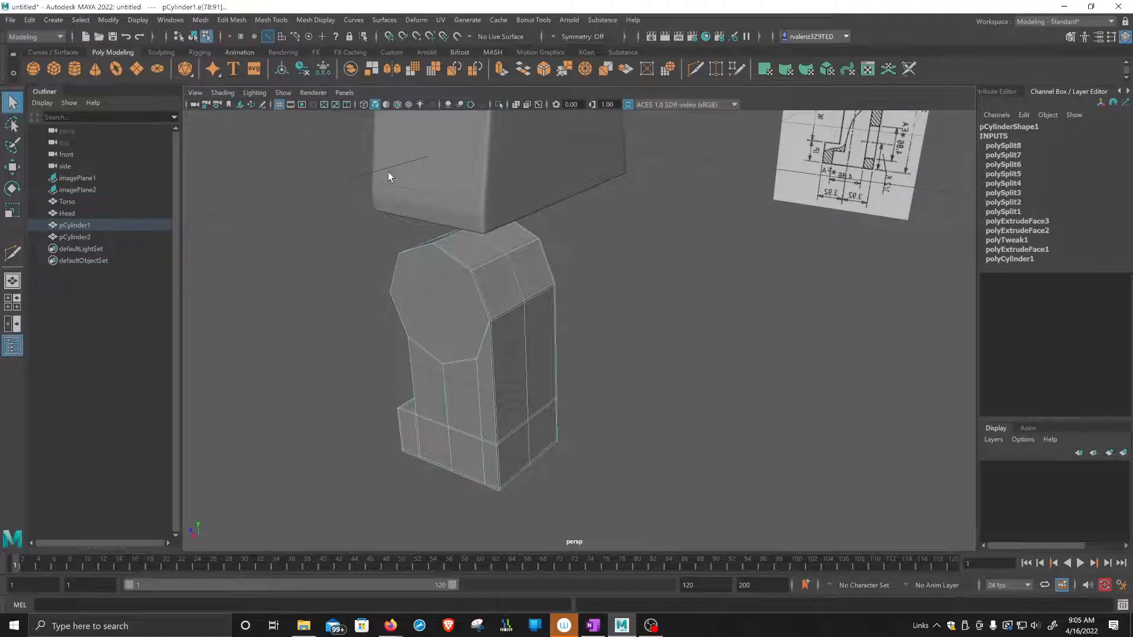
scroll(253, 201, "down", 2)
left_click_drag(375, 251, 412, 270, "alt")
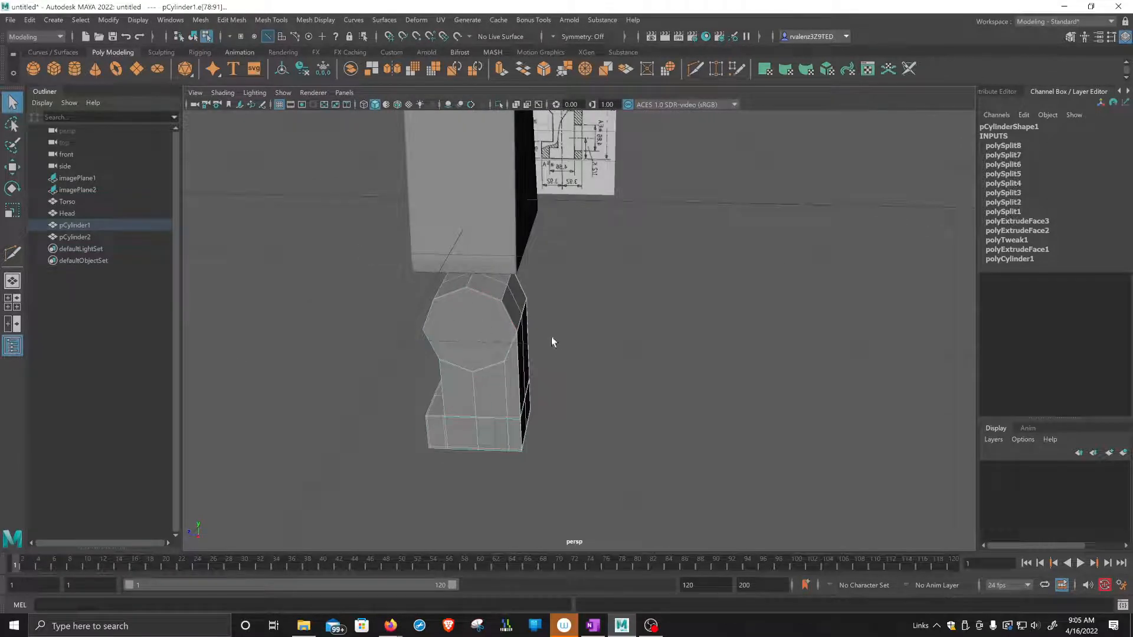
left_click_drag(552, 339, 504, 259, "alt")
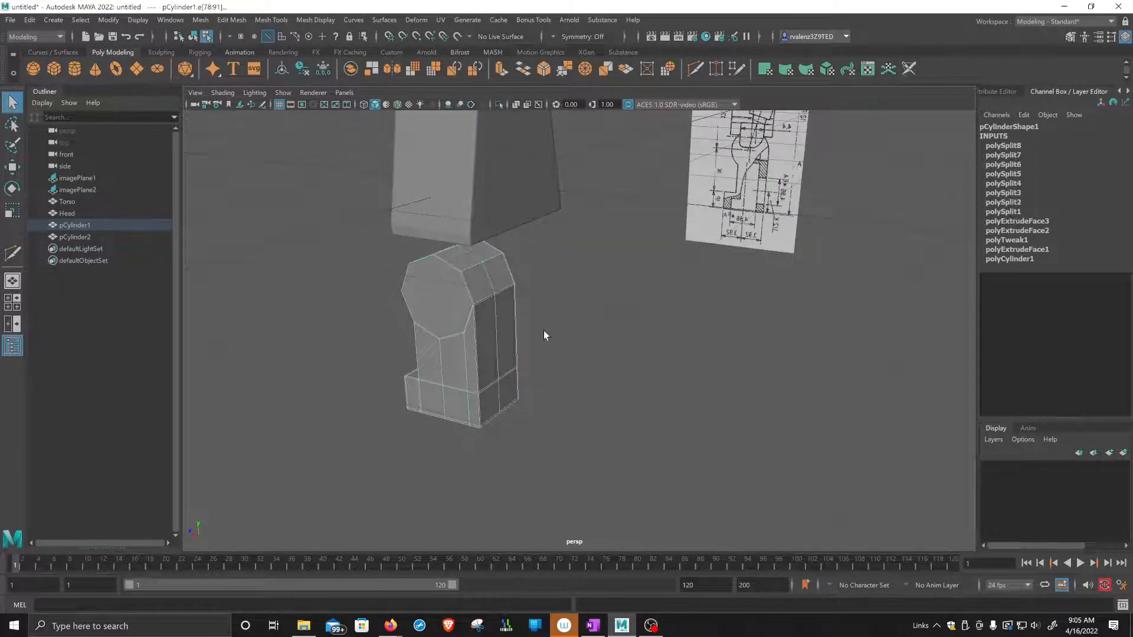
Duplicate the spare cylinder near the front reference image toward the figure and scale the copy uniformly to 0.48.
scroll(540, 330, "down", 4)
left_click_drag(493, 322, 513, 323, "alt")
middle_click_drag(587, 322, 407, 320, "alt")
left_click_drag(407, 320, 429, 337, "alt")
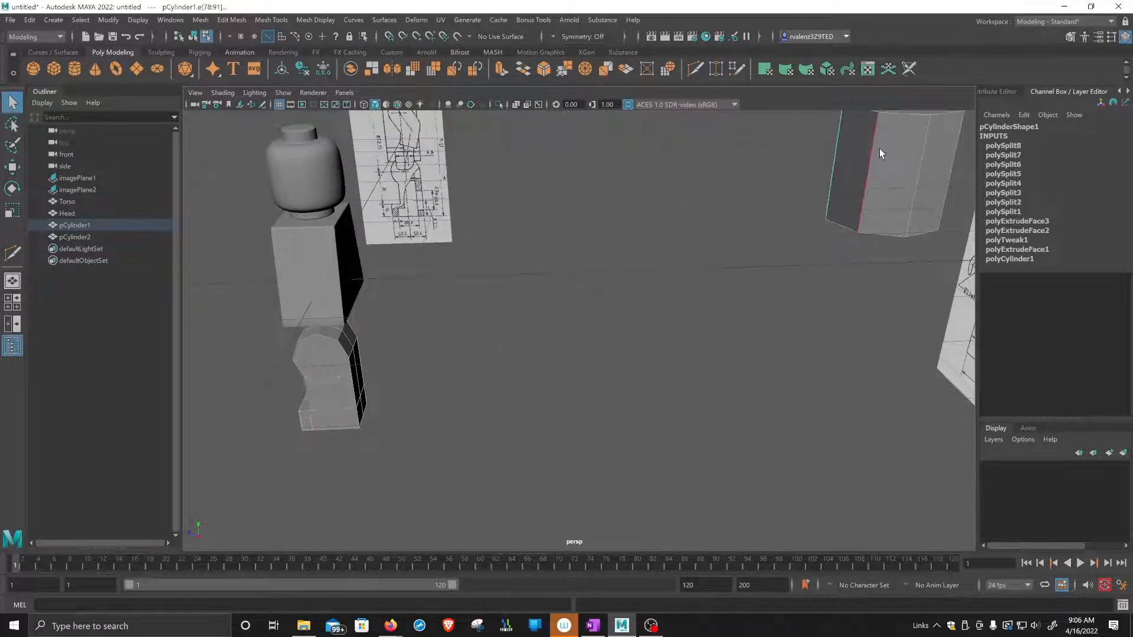
scroll(879, 149, "down", 3)
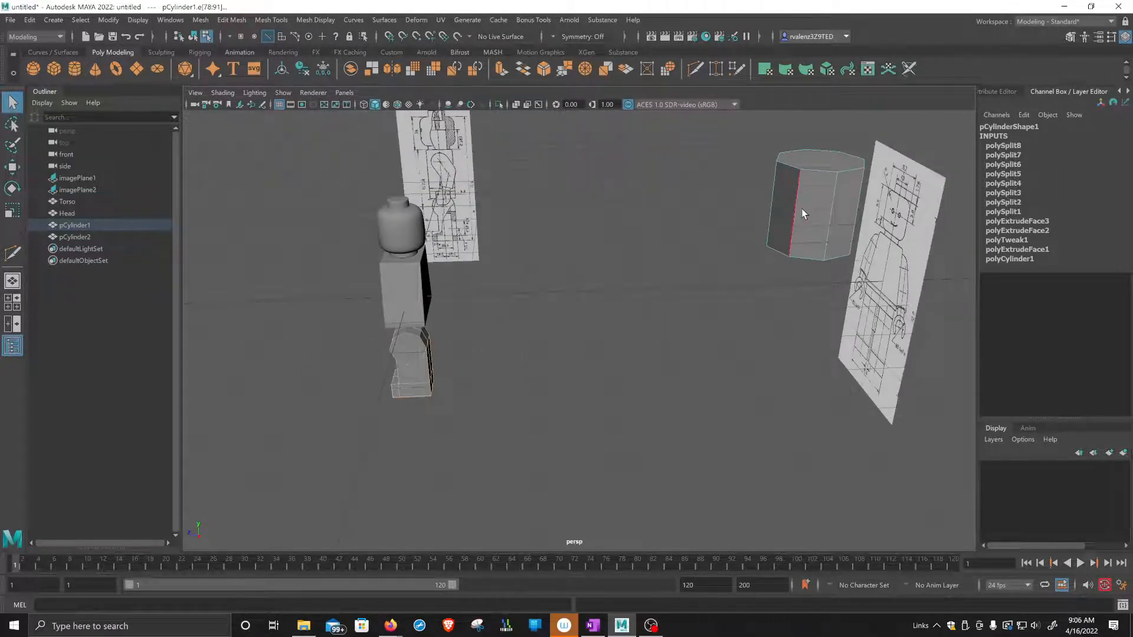
right_click_drag(801, 207, 864, 188)
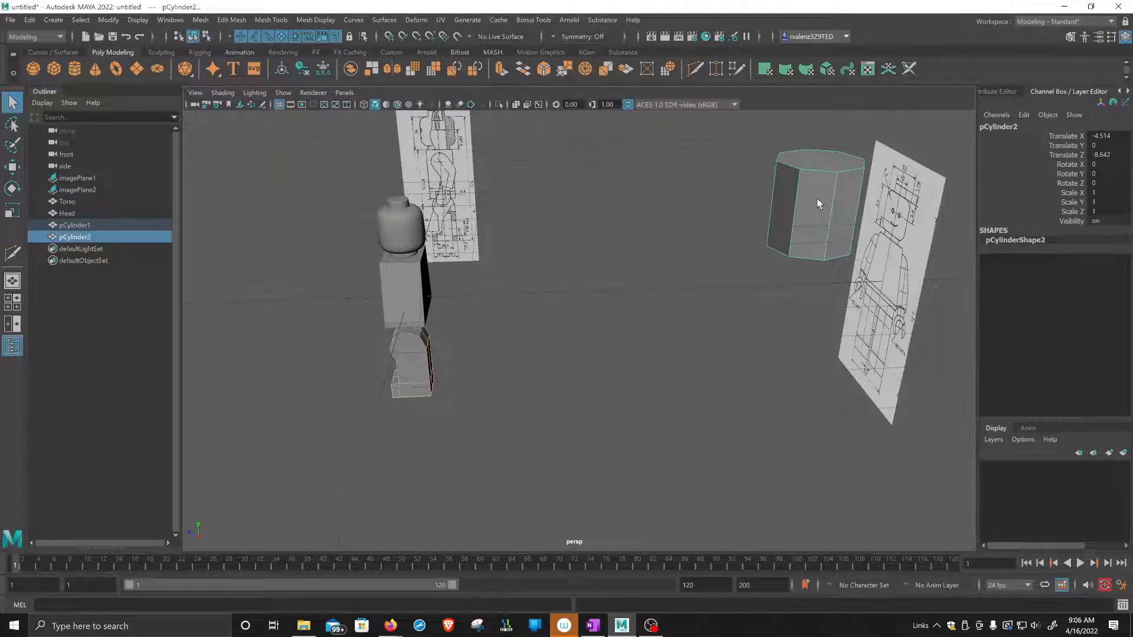
key("w")
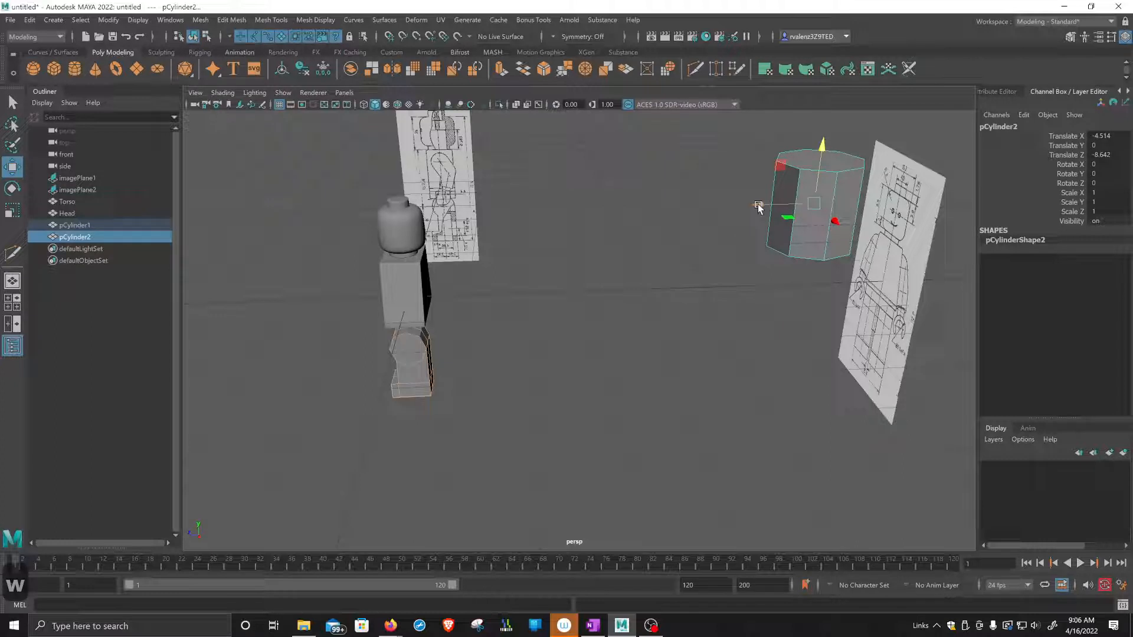
left_click_drag(759, 207, 576, 218, "shift")
key("r")
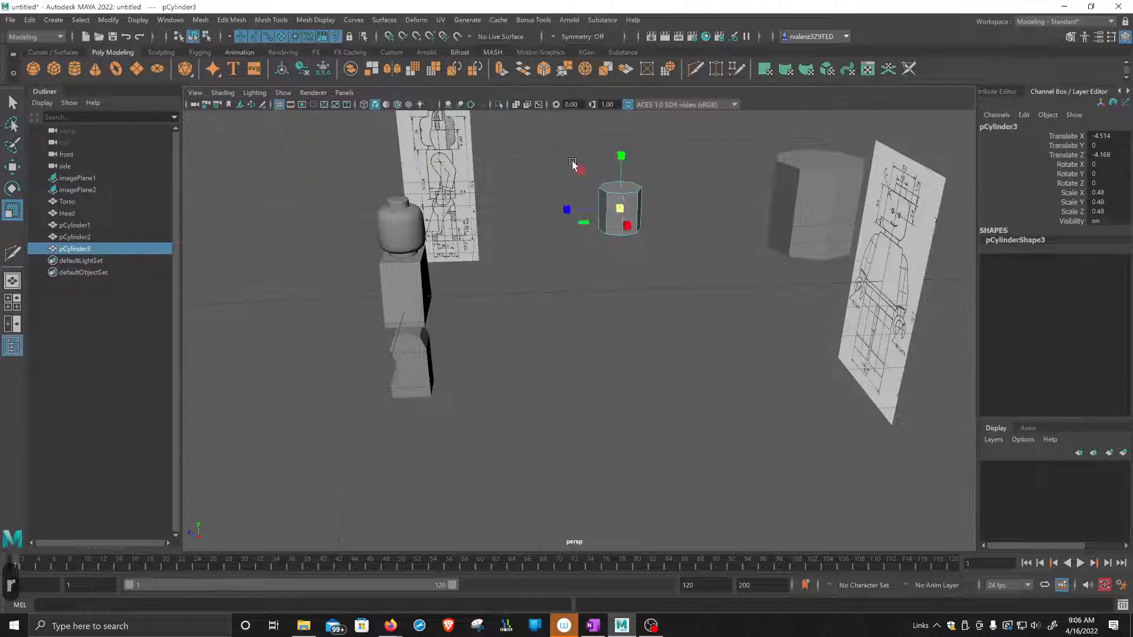
left_click_drag(531, 265, 599, 311, "alt")
Move the small cylinder copy behind the leg, to about X 0.011, Y -0.765, Z -0.603.
key("e")
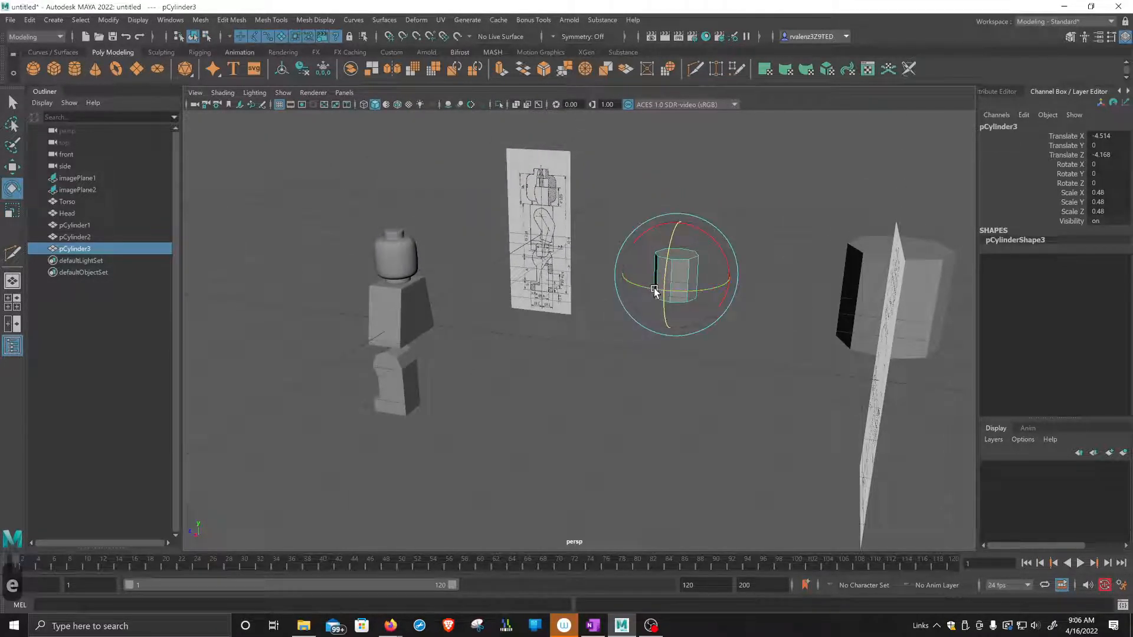
key("w")
mouse_move(665, 293)
left_mouse_down()
mouse_move(546, 379)
mouse_move(554, 362)
mouse_move(361, 333)
mouse_move(497, 364)
left_mouse_up()
left_click_drag(418, 254, 427, 369)
scroll(425, 369, "up", 3)
middle_click_drag(425, 369, 776, 374, "alt")
scroll(743, 383, "up", 3)
scroll(777, 373, "up", 1)
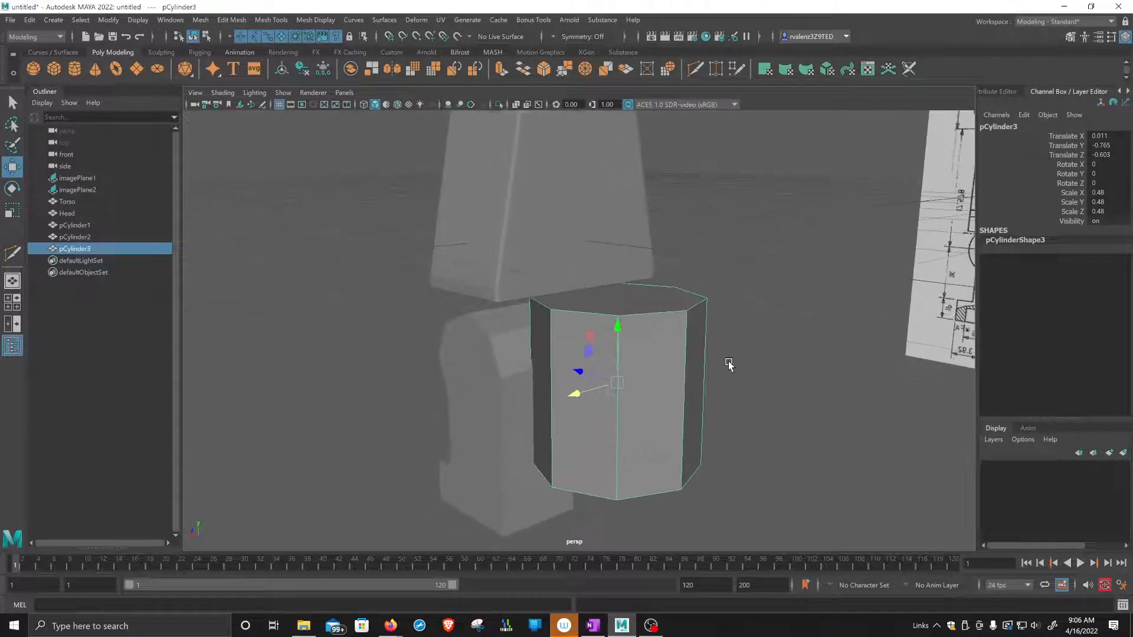
Rotate the small cylinder to about -82 degrees in X and thin it to a scale of 0.24 in X and Z.
key("e")
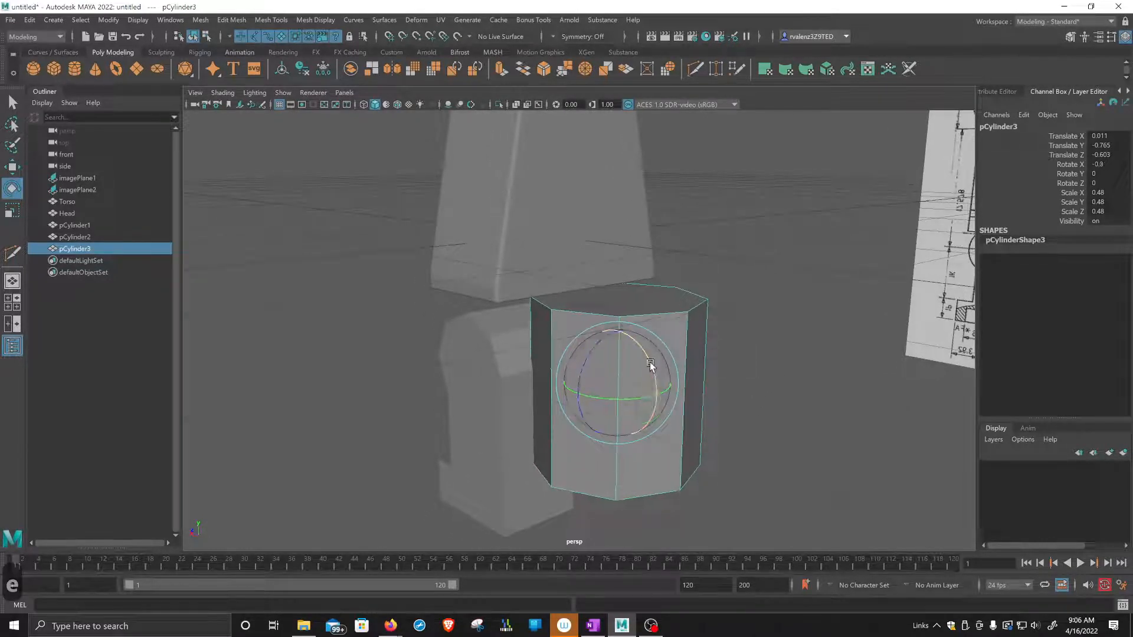
left_click_drag(650, 370, 659, 434)
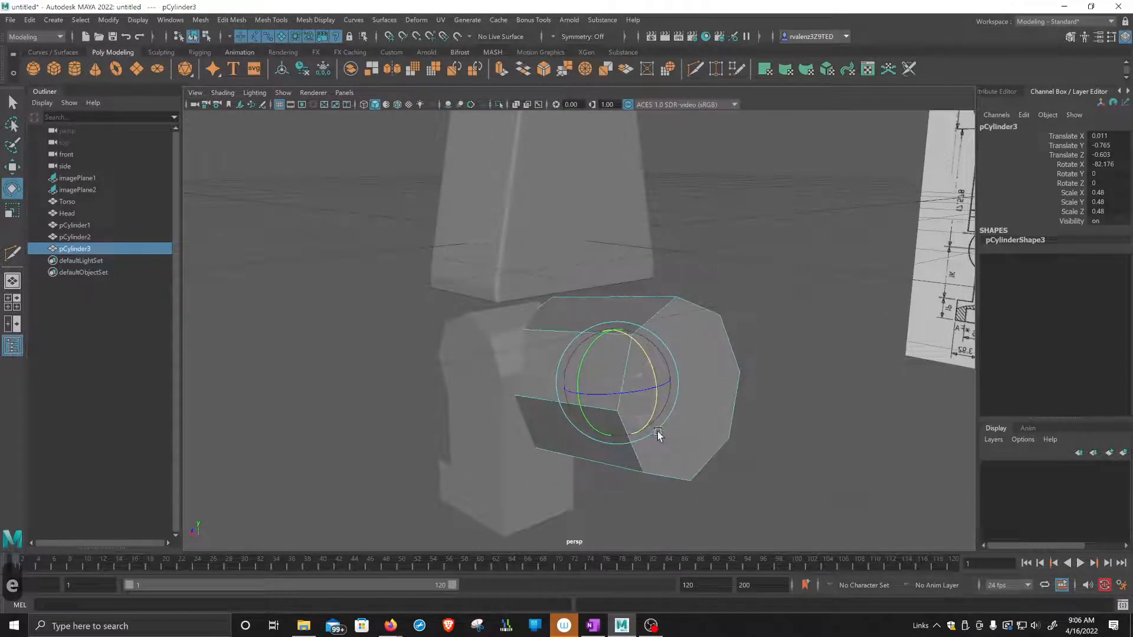
key("r")
left_click_drag(584, 349, 597, 360)
Move the cylinder sideways to about X 0.332 so it lines up with the middle of the leg's back.
key("w")
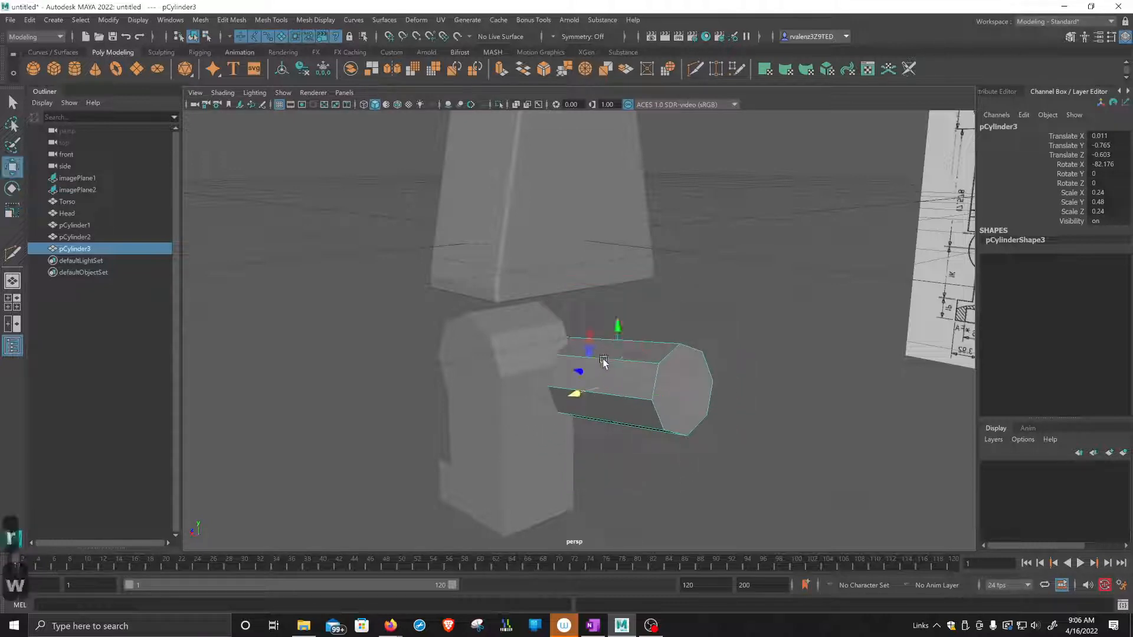
left_click_drag(579, 392, 536, 407)
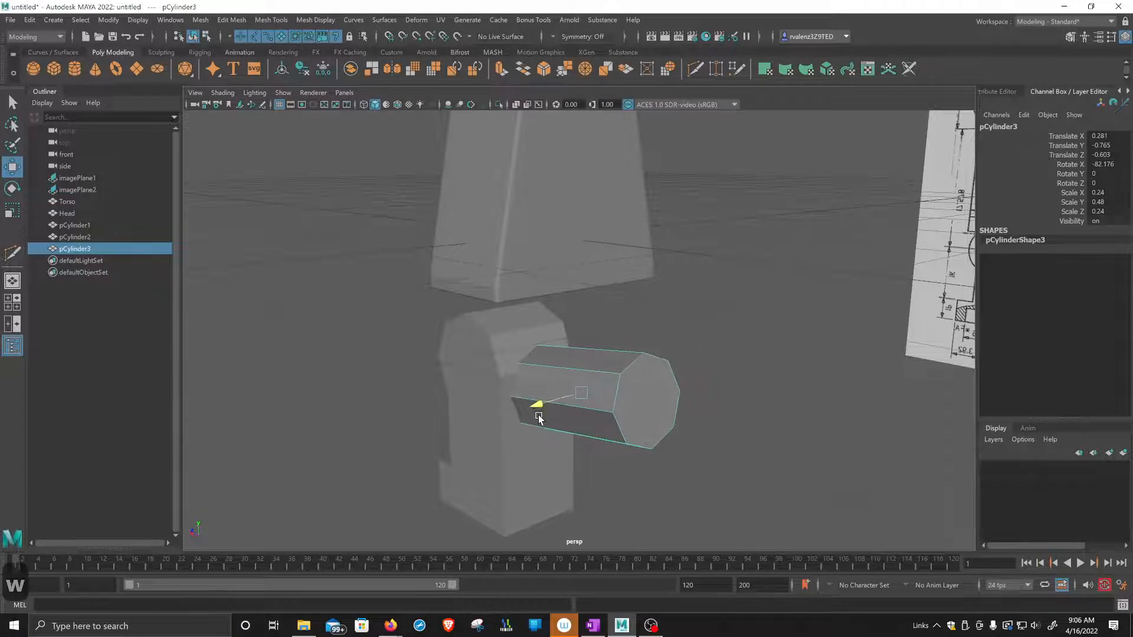
left_click_drag(703, 442, 693, 387, "alt")
middle_click_drag(811, 376, 826, 377, "alt")
left_click_drag(783, 363, 668, 357)
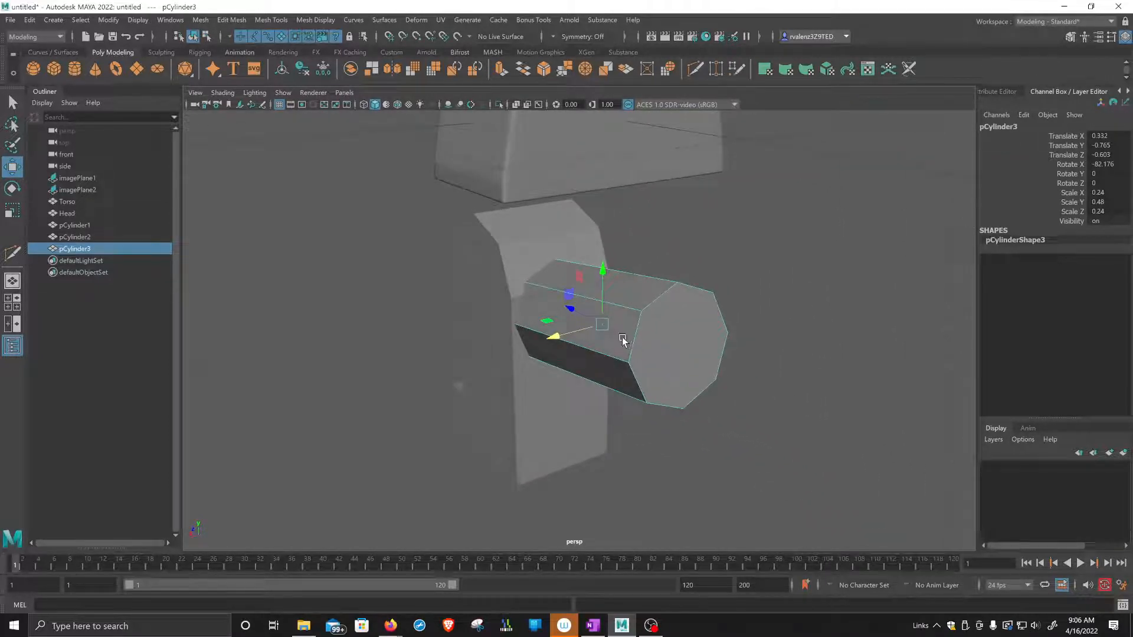
Scale the cylinder to 0.21 in X and Z and about 0.203 in Y, and push it into the leg's back at about Z -0.439.
key("r")
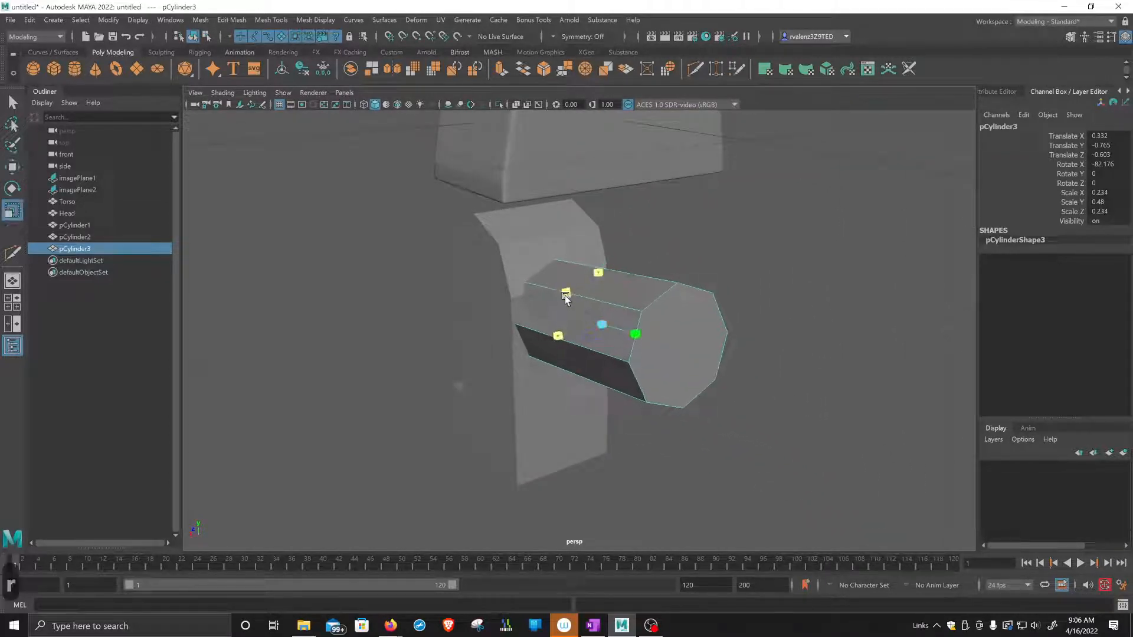
mouse_move(564, 293)
left_mouse_down()
mouse_move(560, 302)
mouse_move(571, 292)
left_mouse_up()
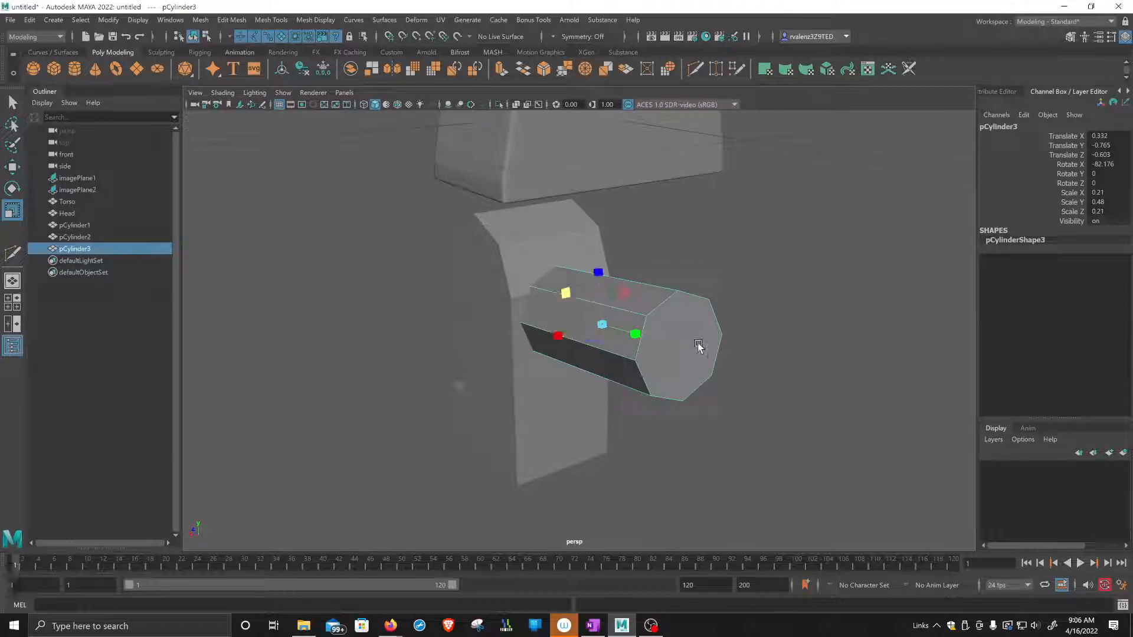
left_click_drag(633, 335, 620, 362)
key("w")
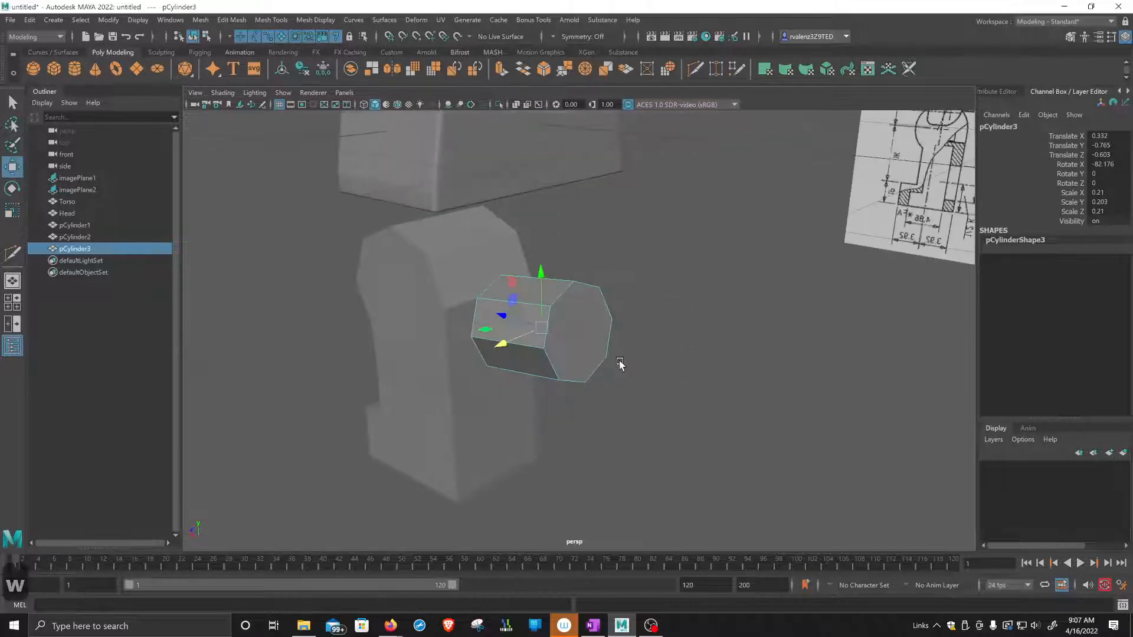
left_click_drag(505, 317, 687, 324)
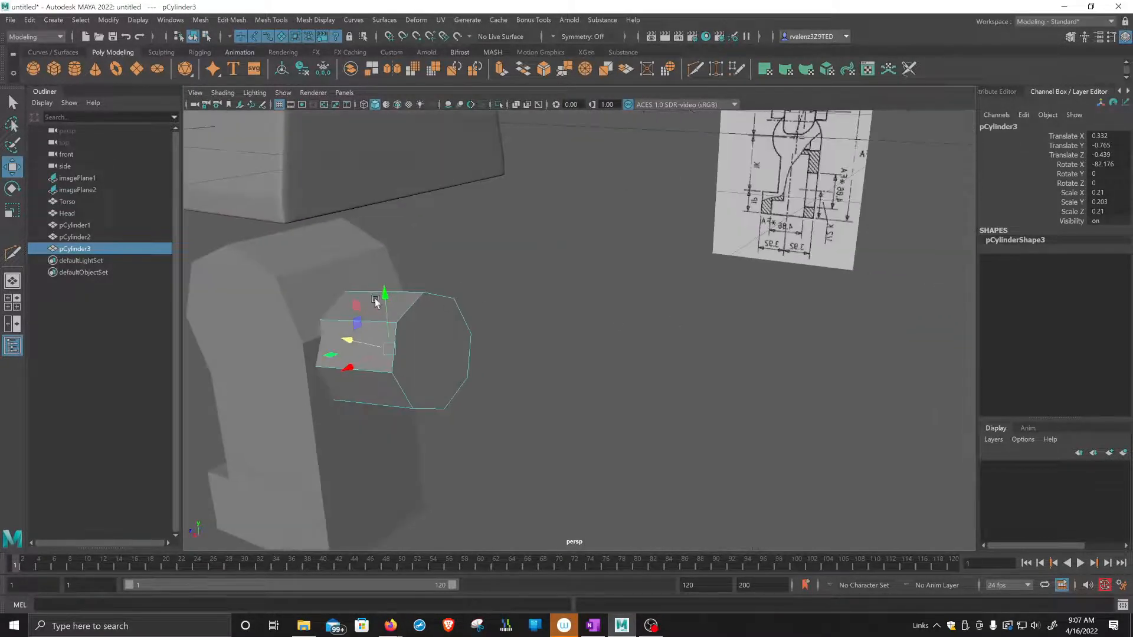
Select the leg and then the small cylinder, and subtract the cylinder from the leg with a Boolean Difference.
left_click(277, 271)
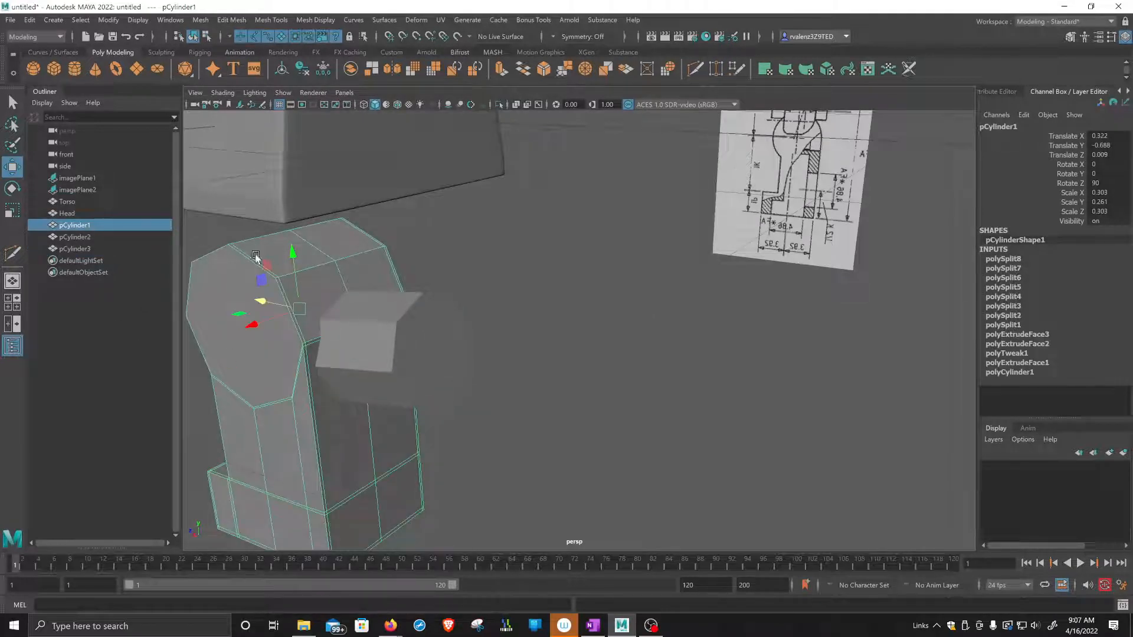
left_click_drag(346, 358, 437, 341, "alt")
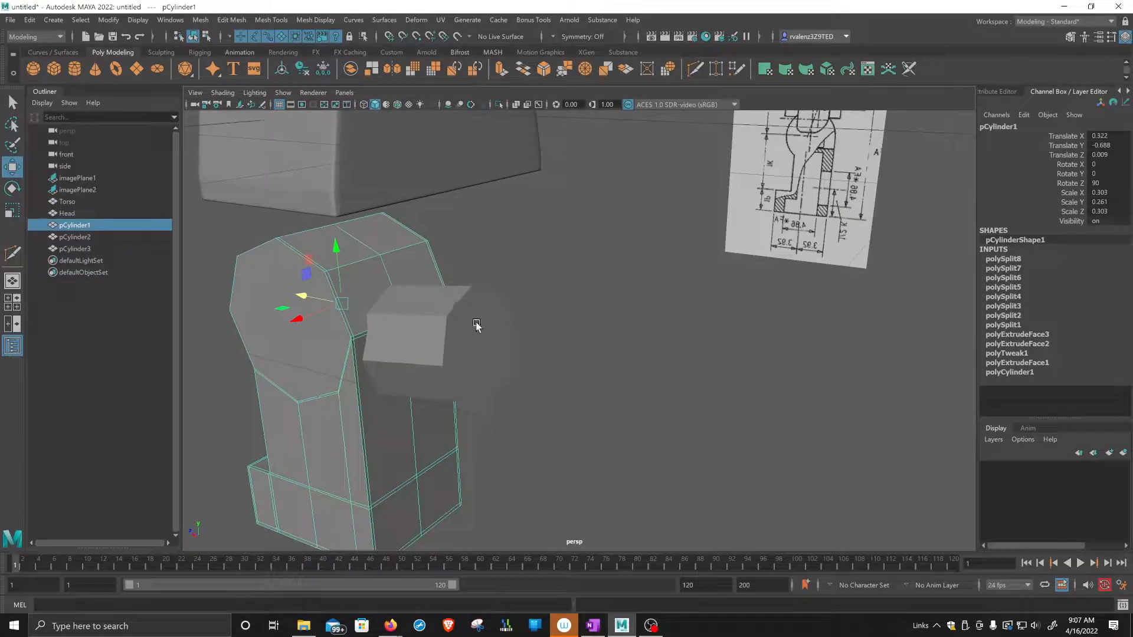
left_click(474, 330, "shift")
left_click_drag(493, 377, 577, 356, "alt")
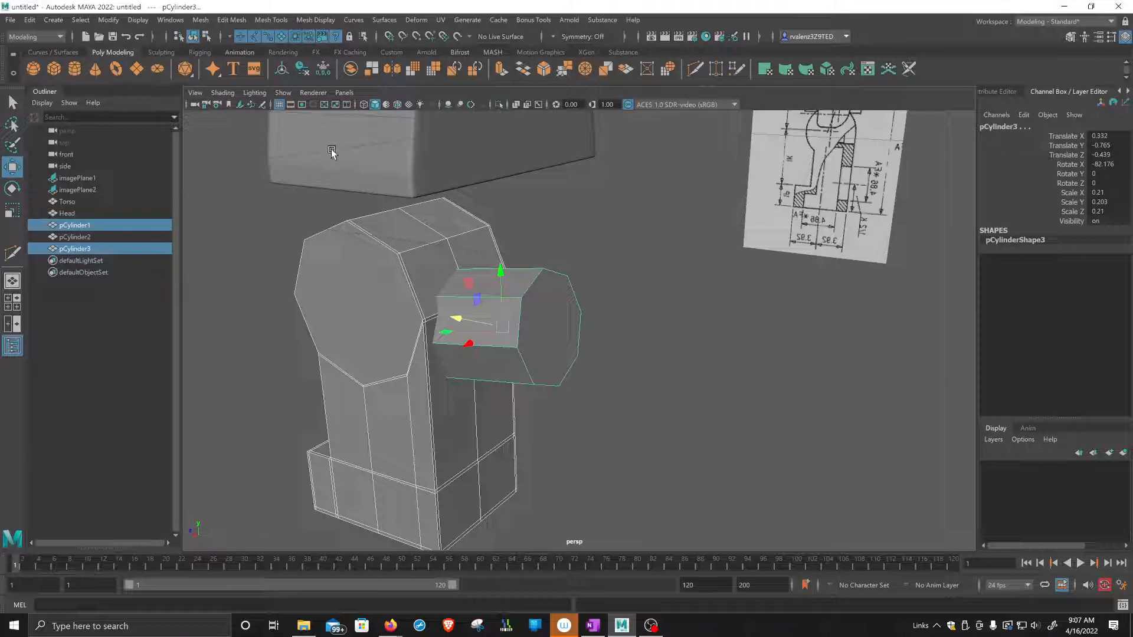
left_click(200, 19)
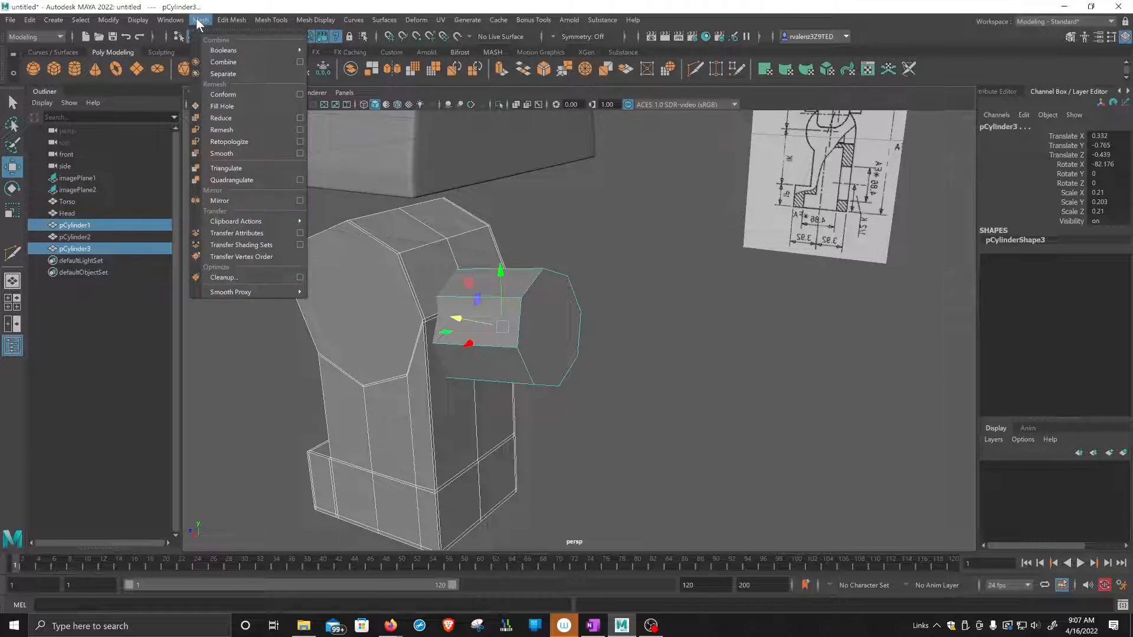
mouse_move(219, 51)
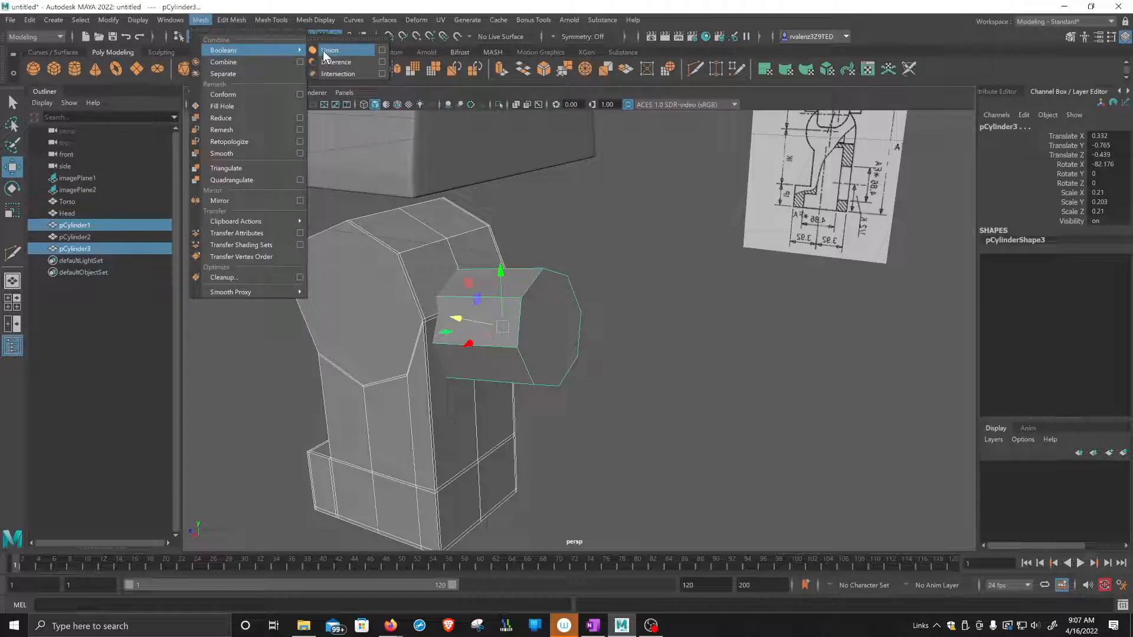
left_click(348, 68)
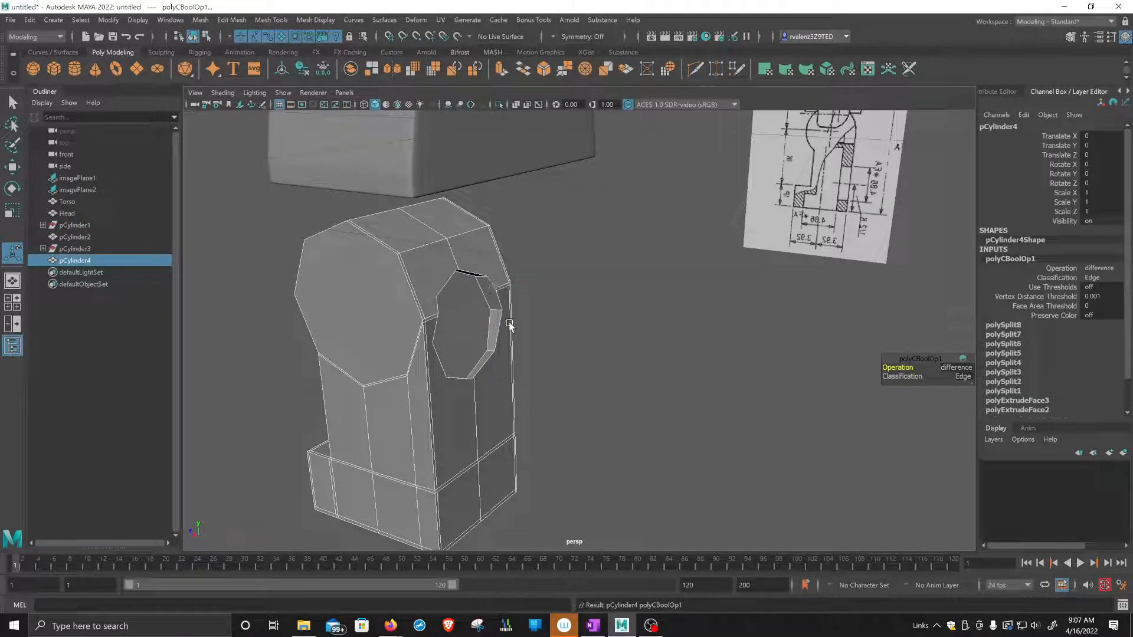
Switch the leg's Boolean operation to intersection and to union for comparison, and set it back to difference.
left_click_drag(518, 324, 618, 335, "alt")
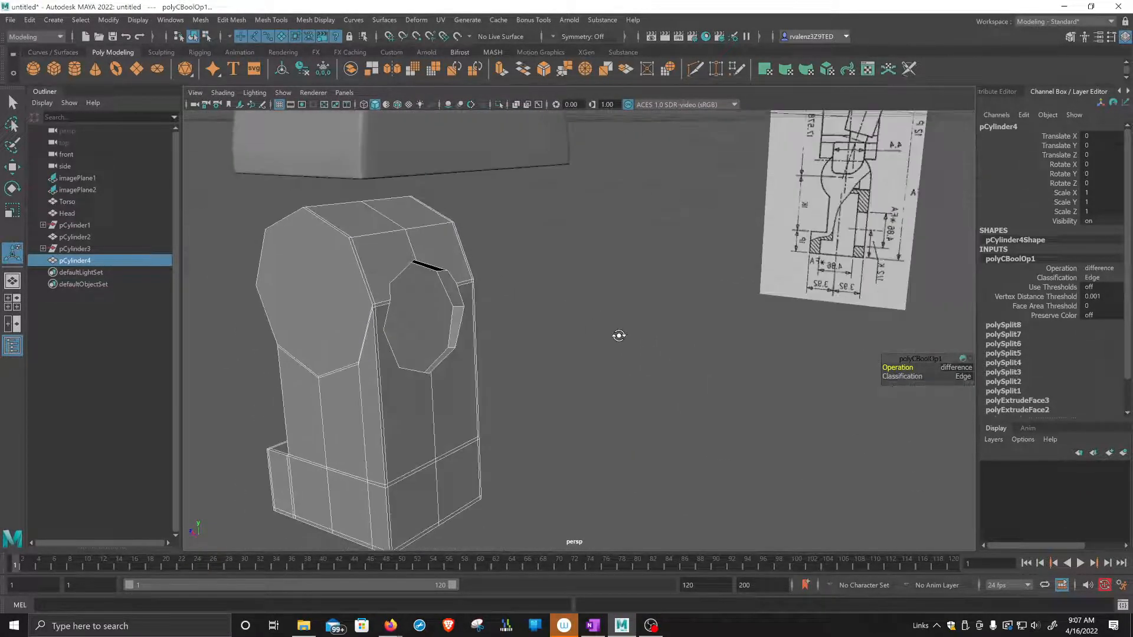
left_click_drag(922, 361, 696, 279)
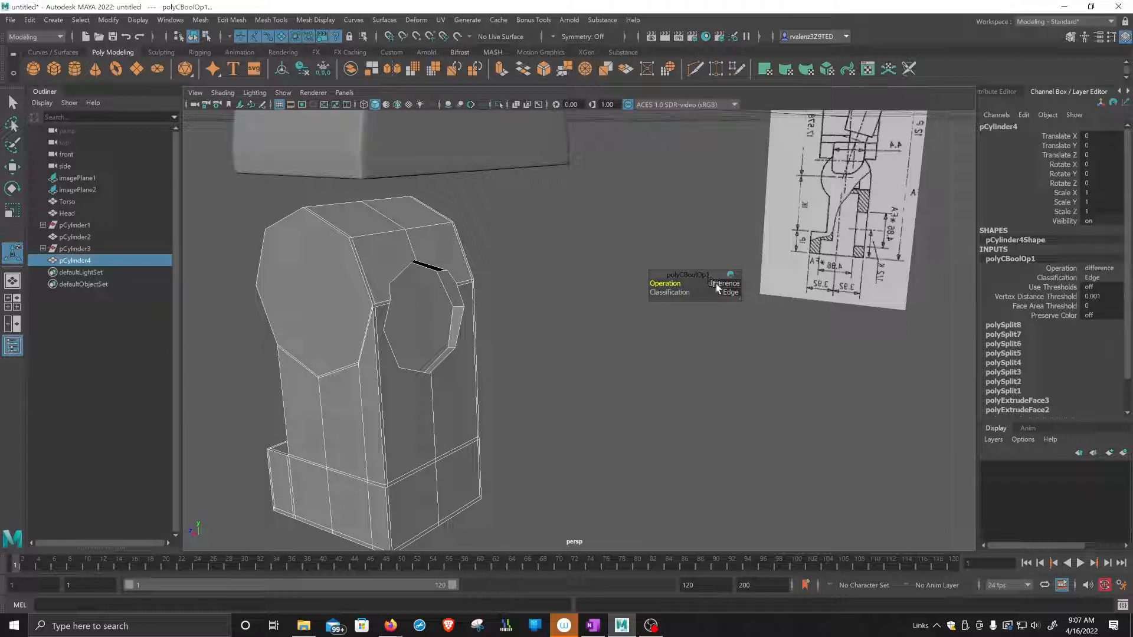
left_click(717, 285)
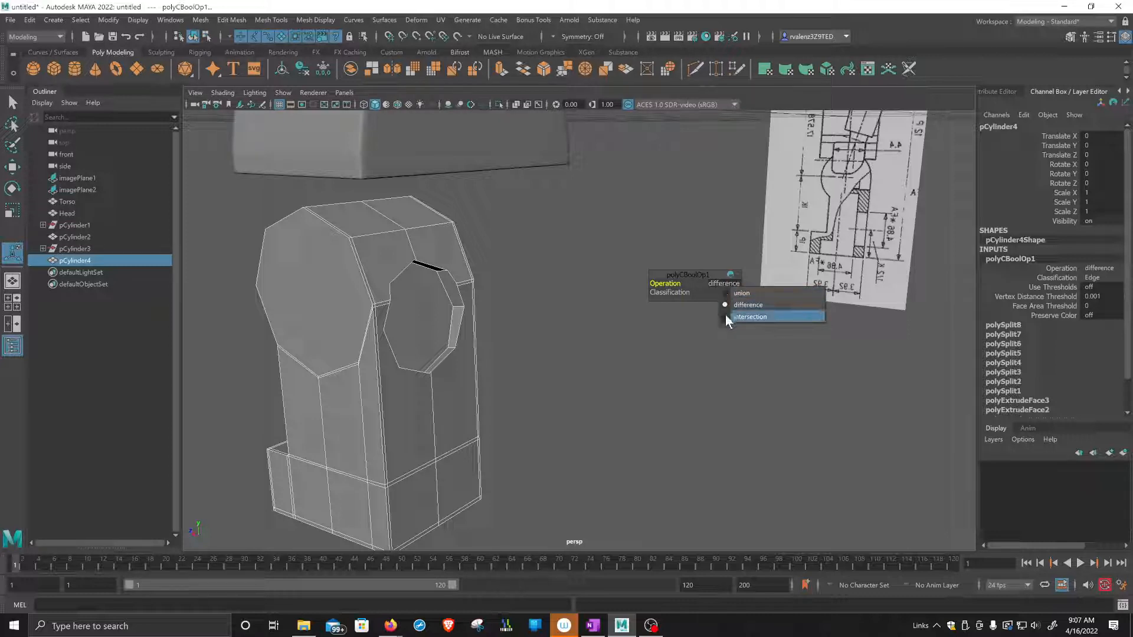
left_click(726, 316)
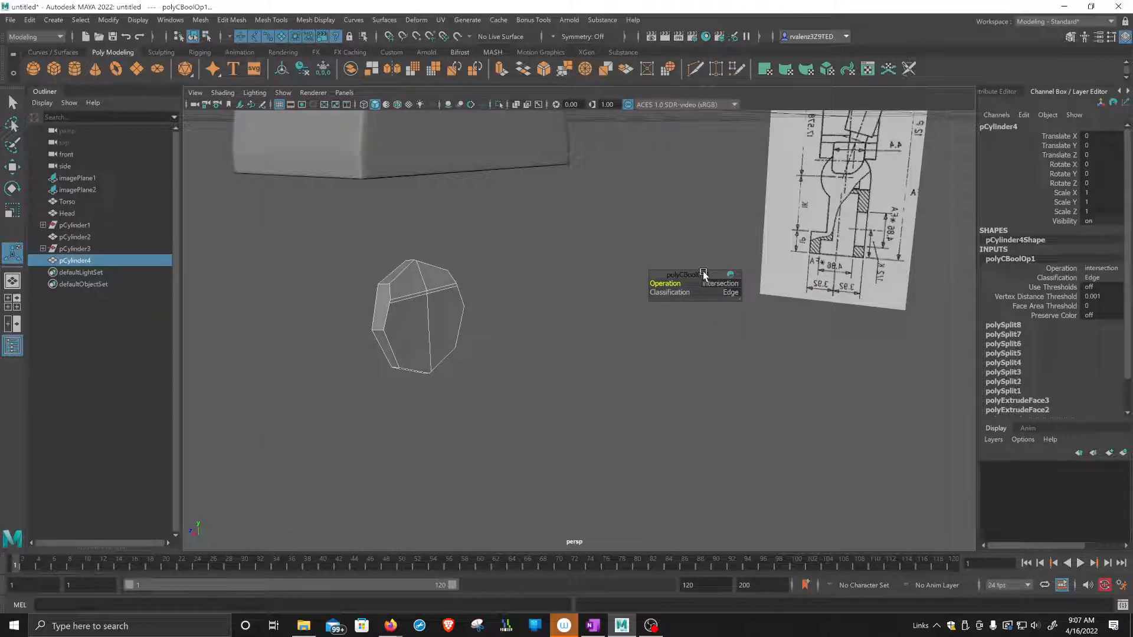
left_click(707, 288)
left_click(711, 290)
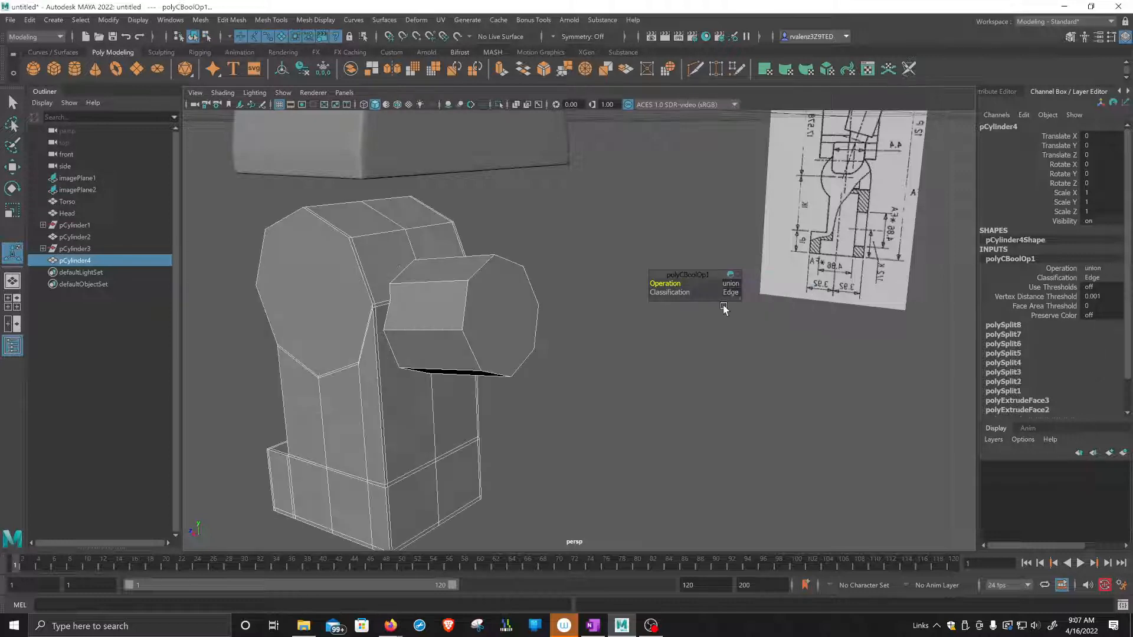
left_click(728, 287)
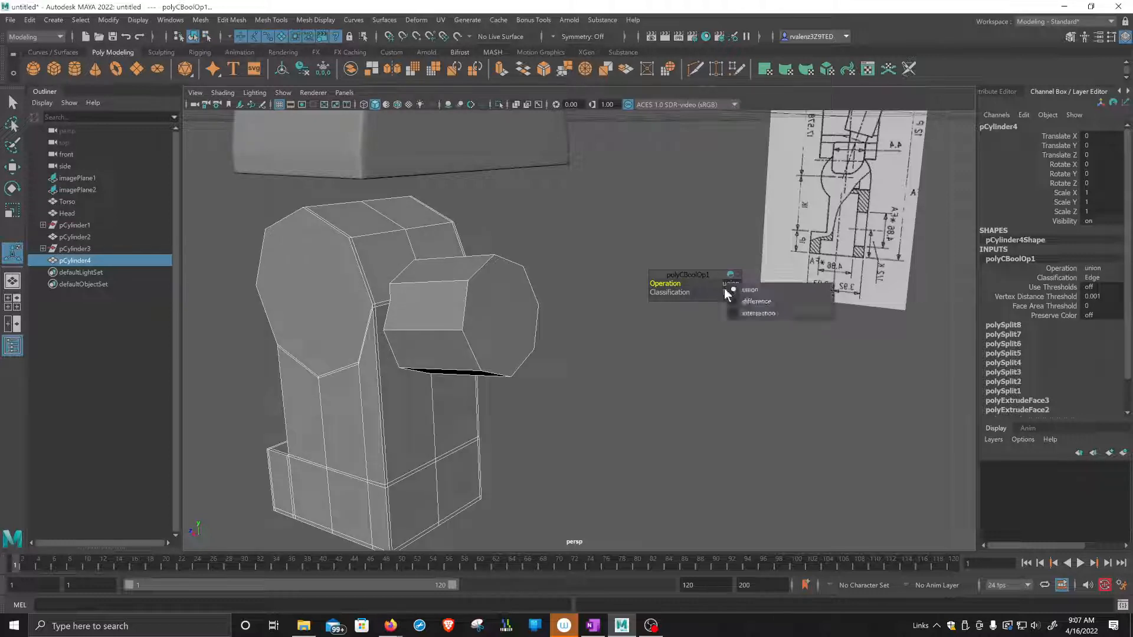
left_click(735, 301)
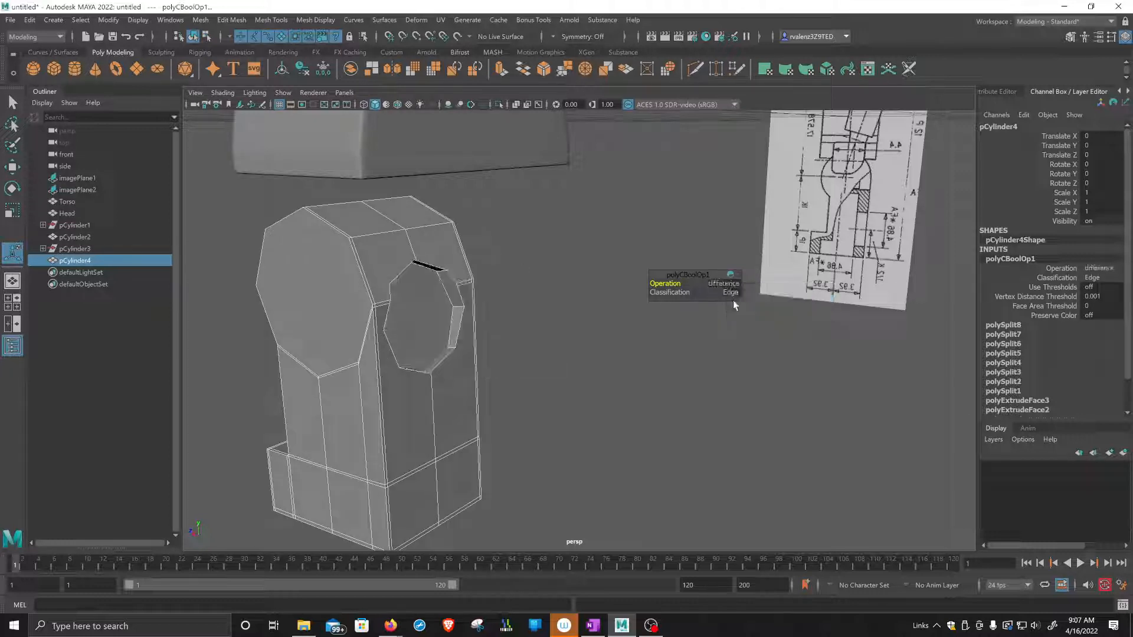
Select the leg with the cut hole and preview it in smooth mesh display.
left_click(566, 309)
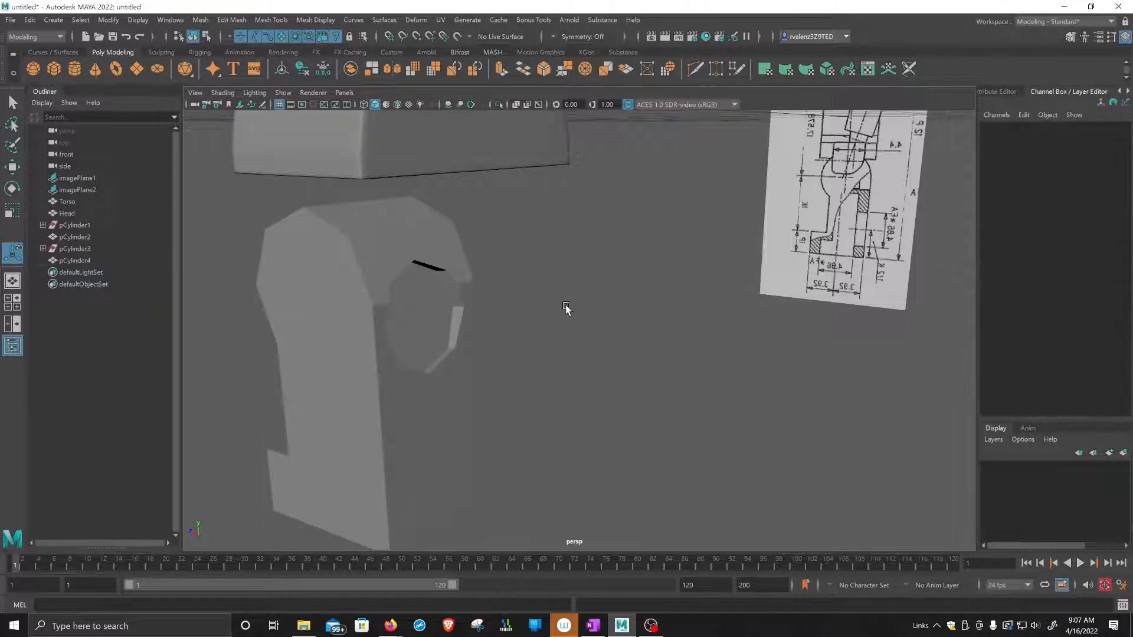
left_click_drag(557, 324, 516, 356, "alt")
left_click(536, 283)
scroll(580, 334, "down", 2)
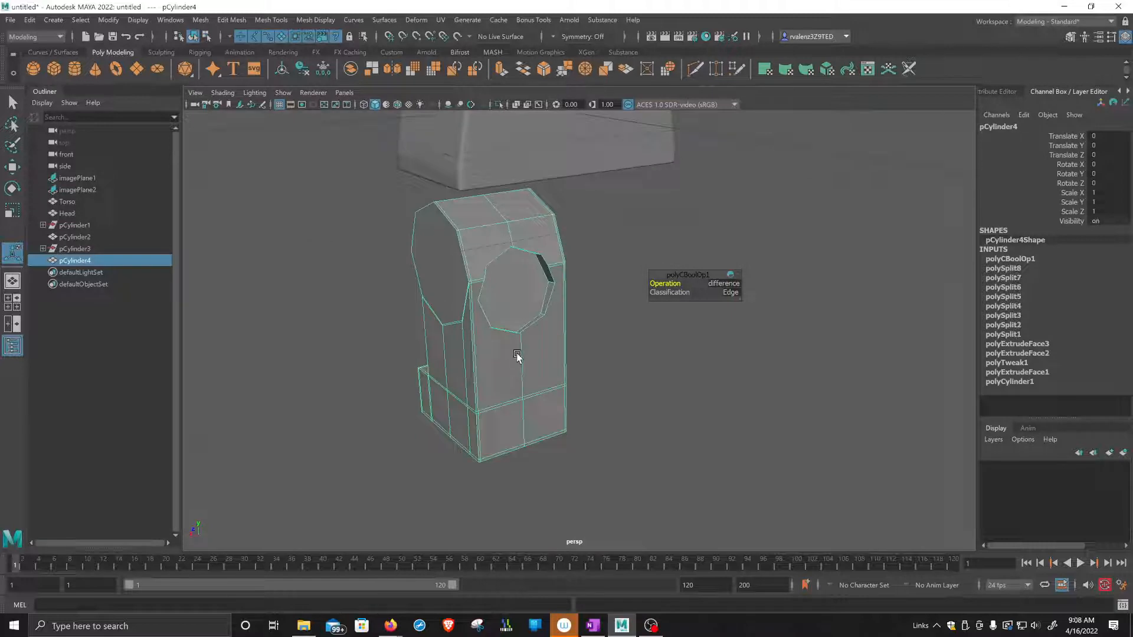
key("3")
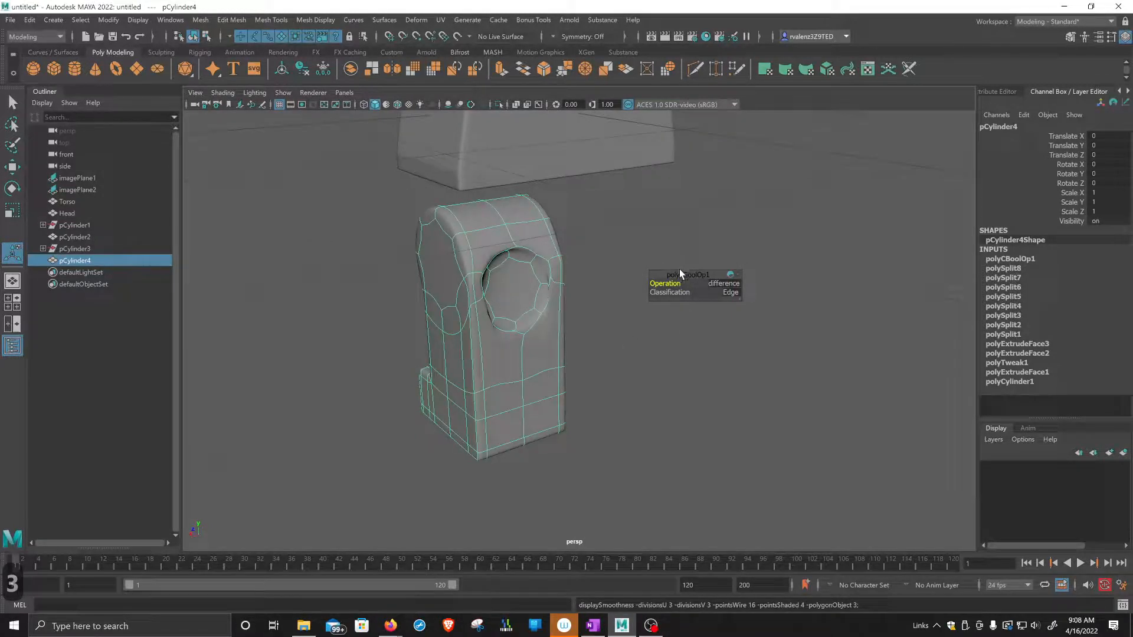
left_click_drag(680, 278, 730, 260)
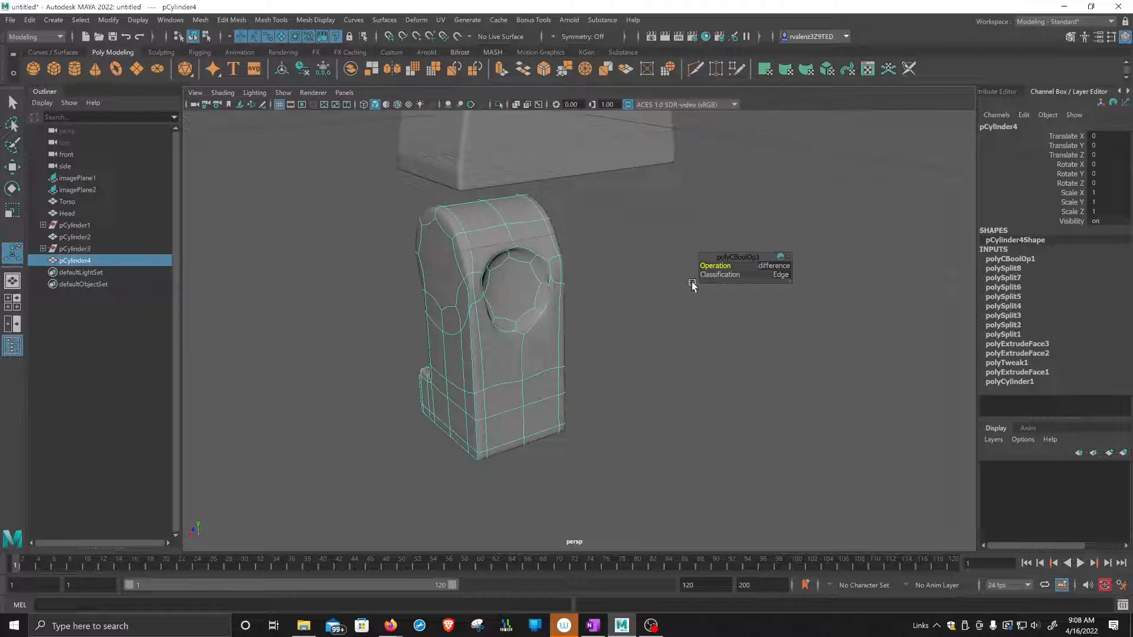
Undo the smooth preview, the Boolean Difference and the cylinder's last move, delete the small cylinder, and select the leg.
key("ctrl+z")
key("ctrl+z")
key("ctrl+z")
key("ctrl+z")
key("ctrl+z")
key("ctrl+z")
key("ctrl+z")
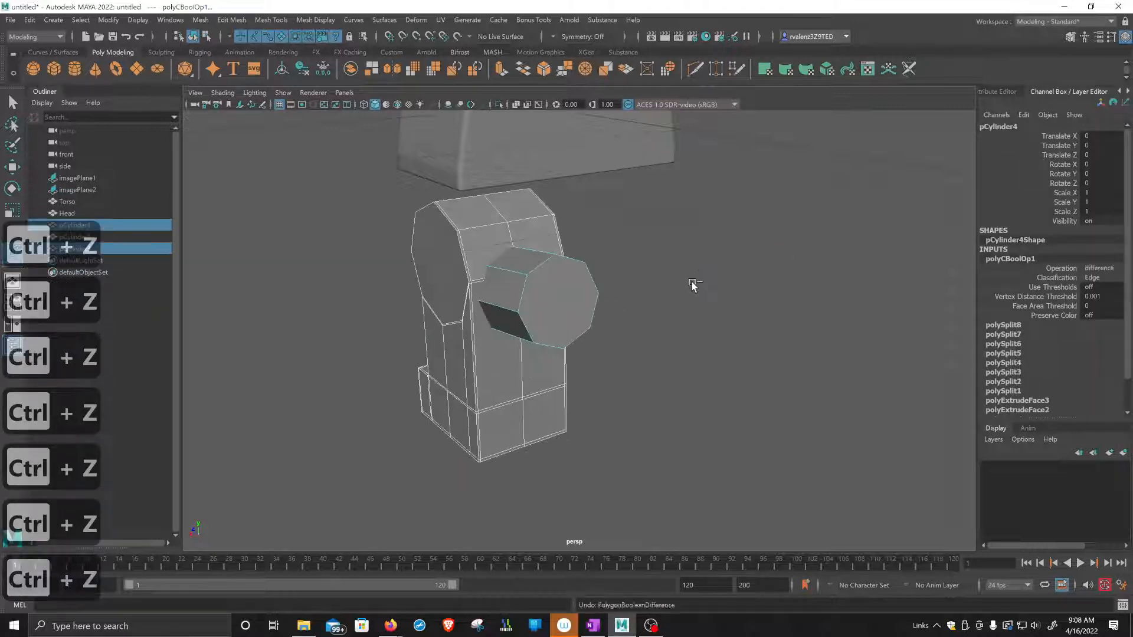
key("ctrl+z")
key("ctrl+z")
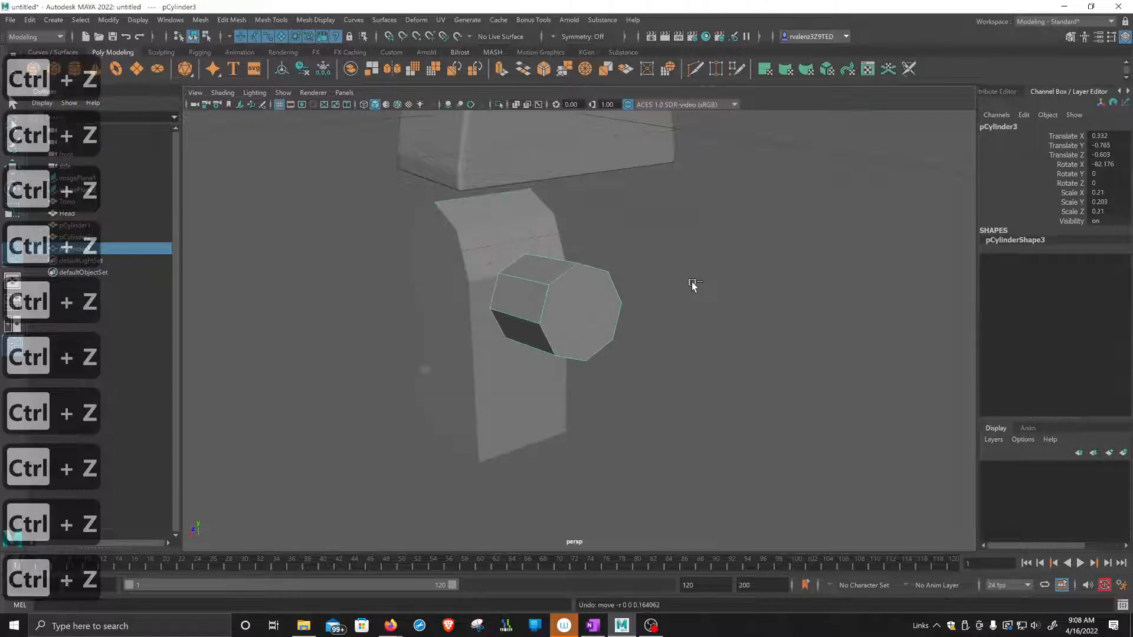
key("Delete")
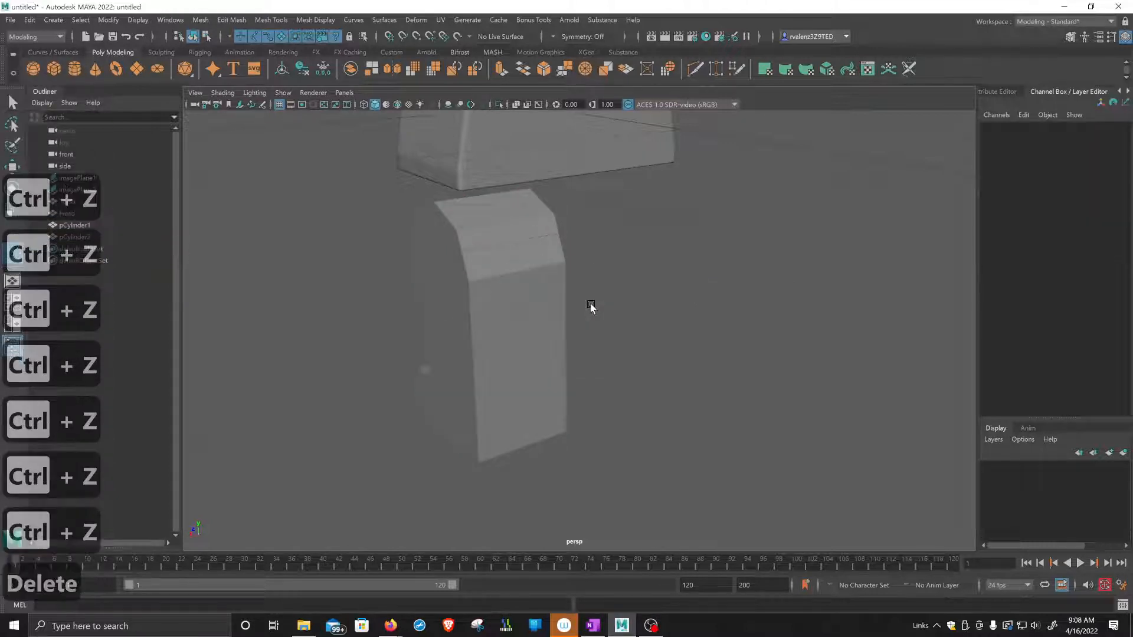
left_click(534, 295)
left_click_drag(536, 327, 548, 274, "alt")
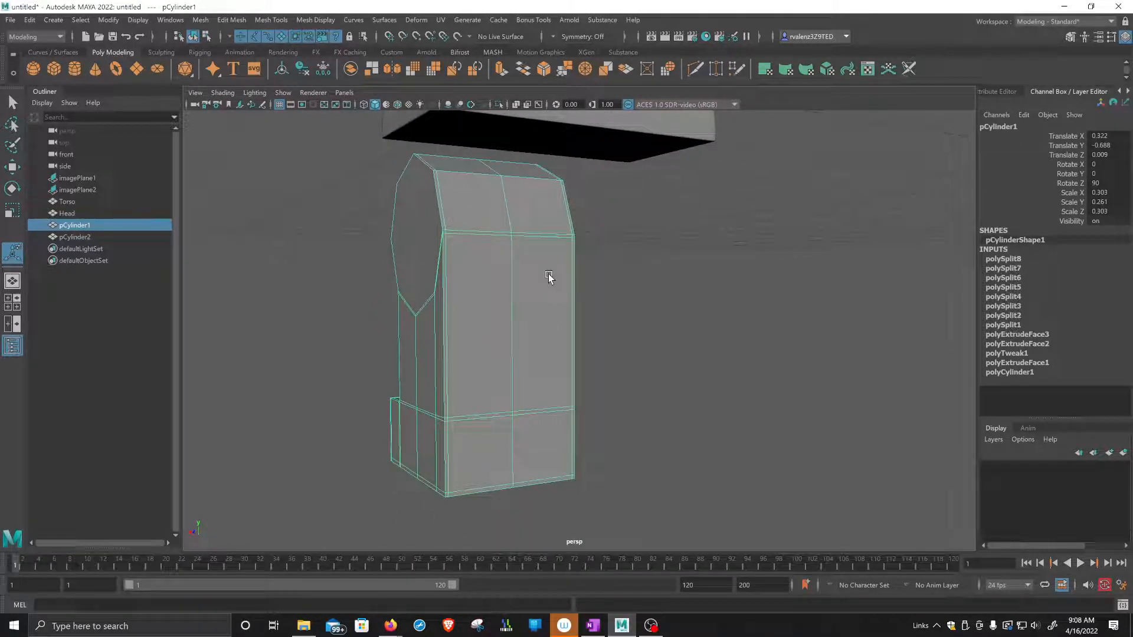